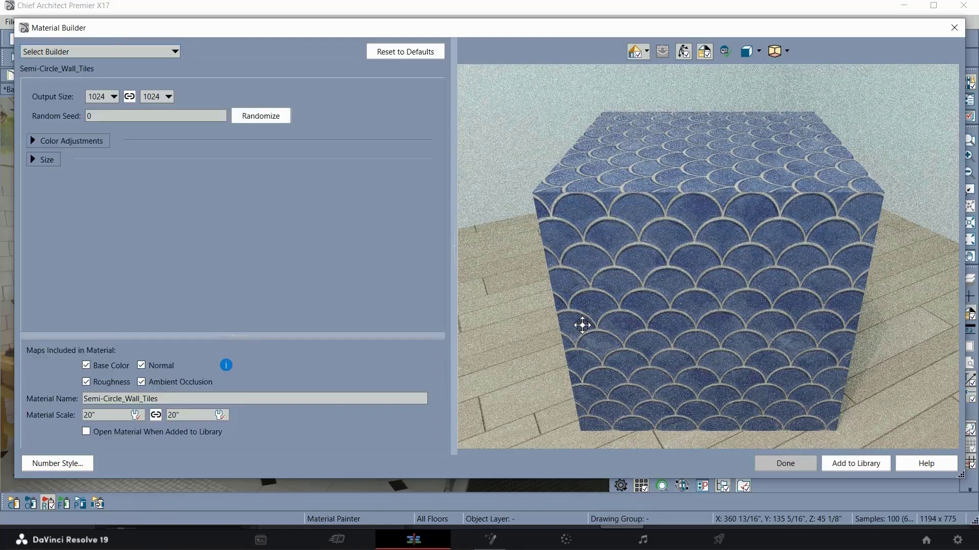
left_click_drag(581, 323, 709, 253)
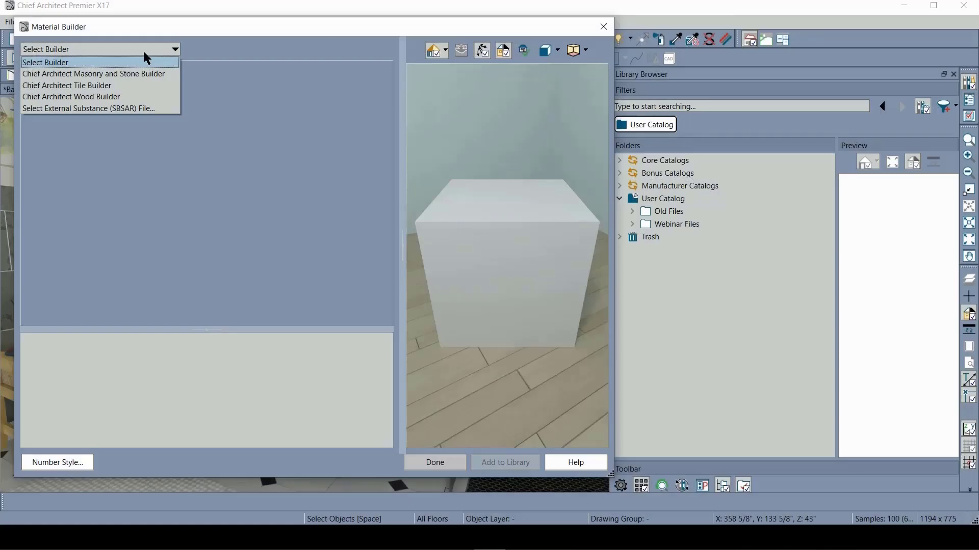
Load the Chief Architect Tile Builder and check its tile layout options, keeping One Color
left_click(135, 92)
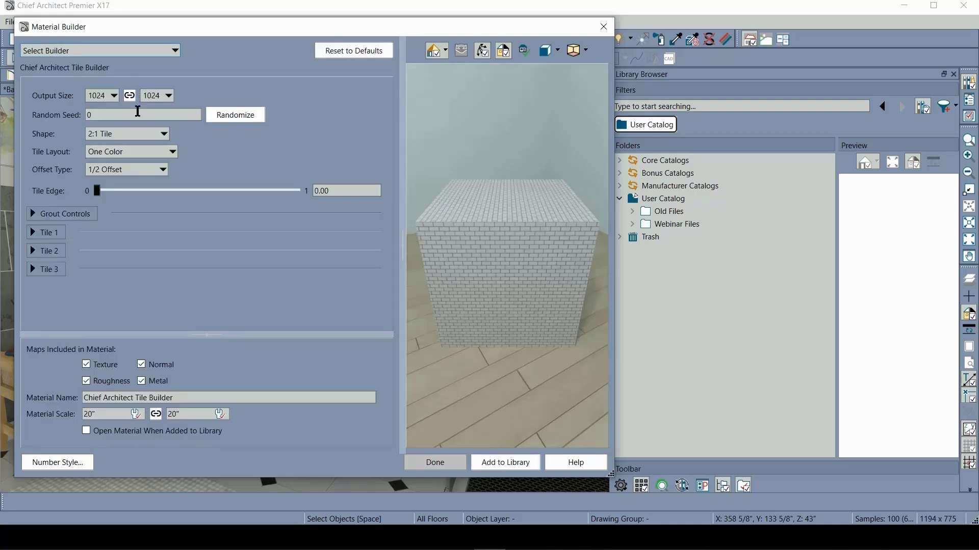
left_click(141, 151)
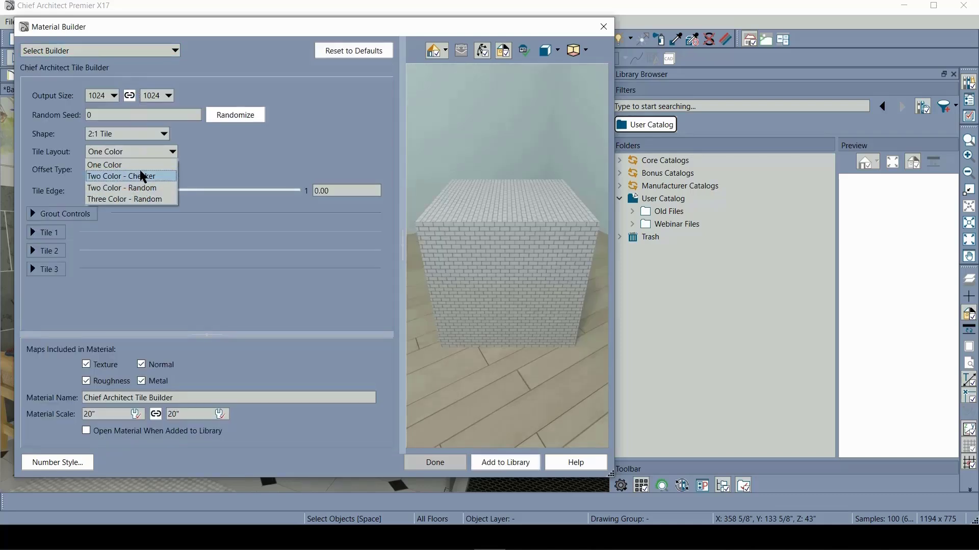
left_click(139, 155)
Try the 1:1 Tile, Penny Tile and Triangle shapes on the preview cube and return to the 2:1 Tile shape
left_click(127, 135)
left_click(119, 146)
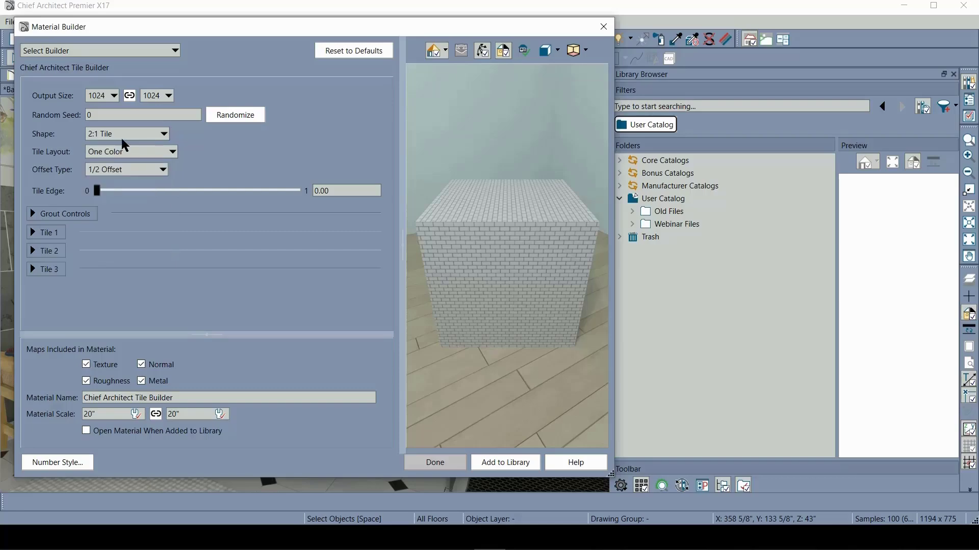
left_click(123, 135)
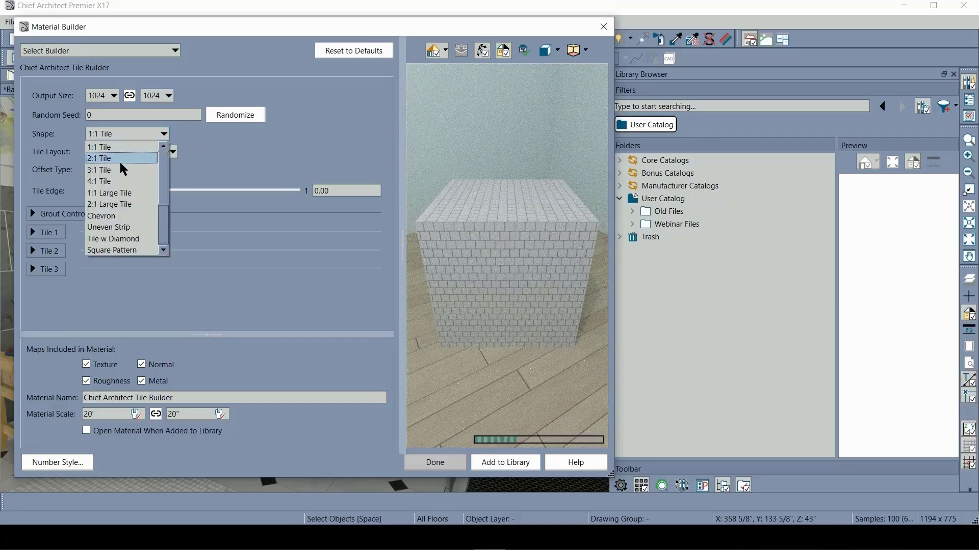
left_click(119, 159)
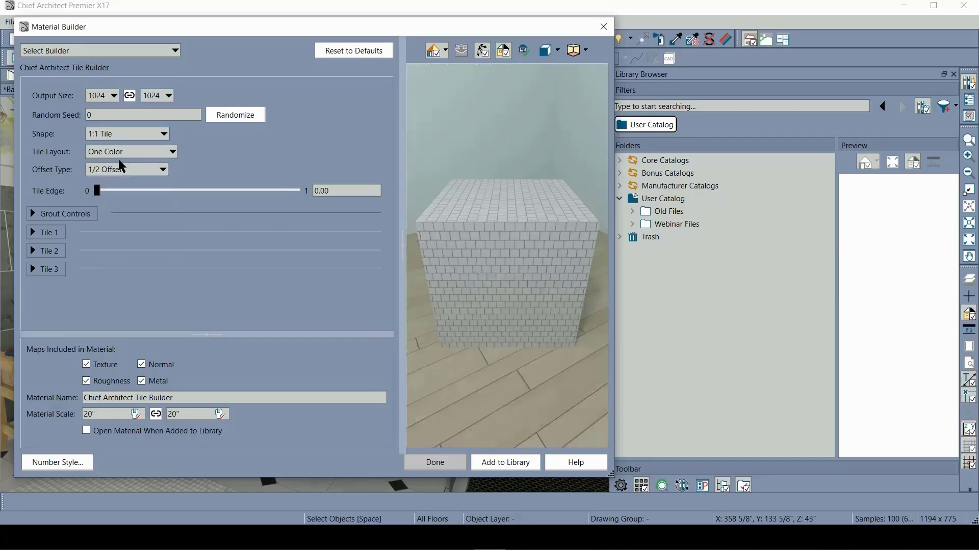
left_click(121, 136)
scroll(128, 199, "down", 2)
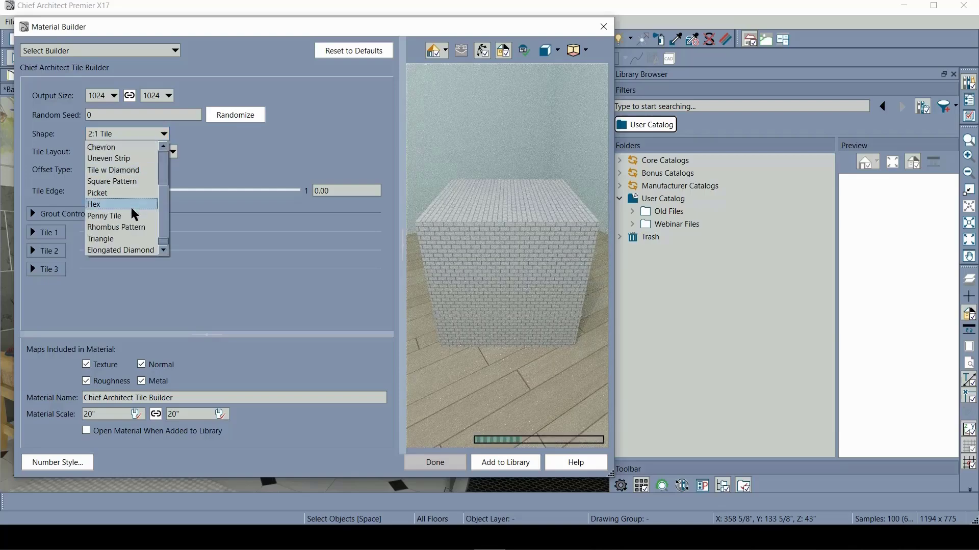
left_click(117, 213)
left_click(129, 135)
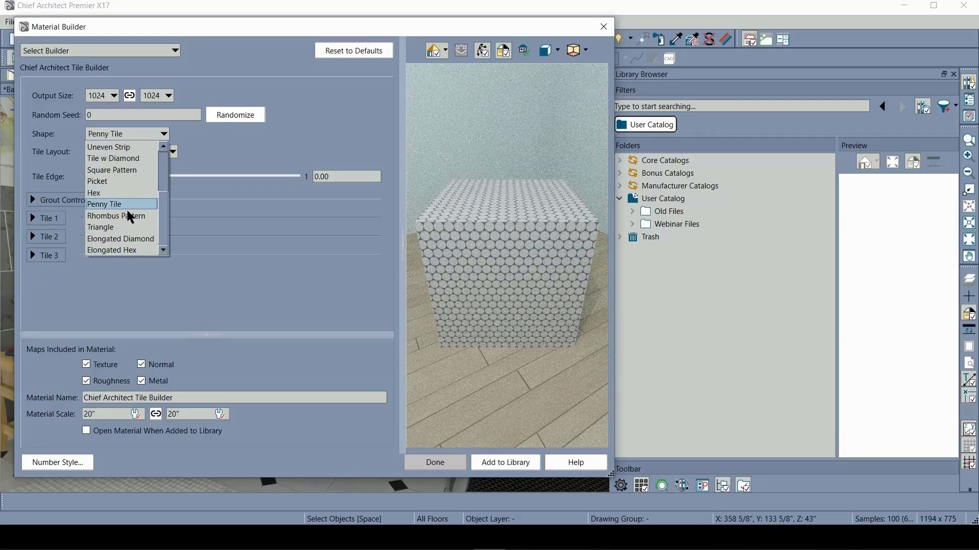
left_click(107, 233)
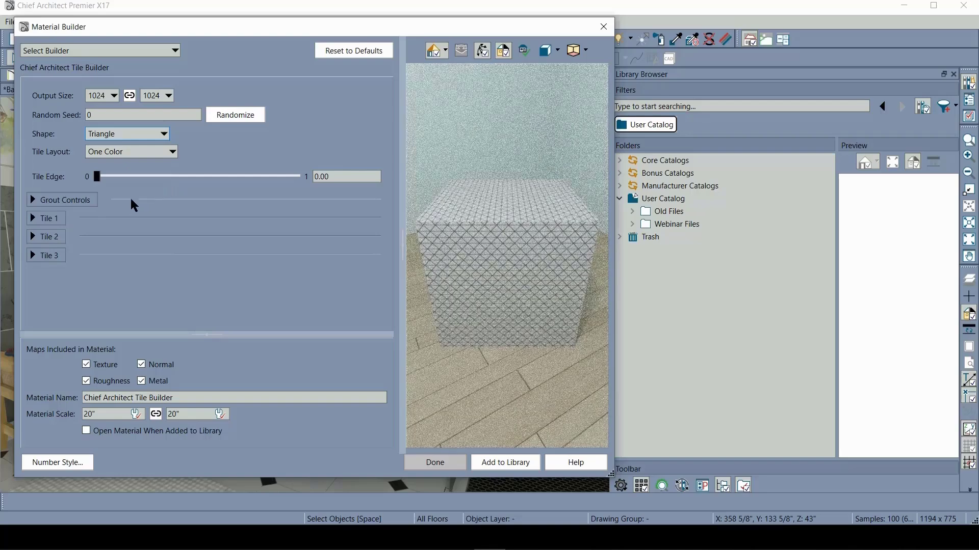
left_click(112, 137)
scroll(111, 155, "up", 3)
left_click(112, 155)
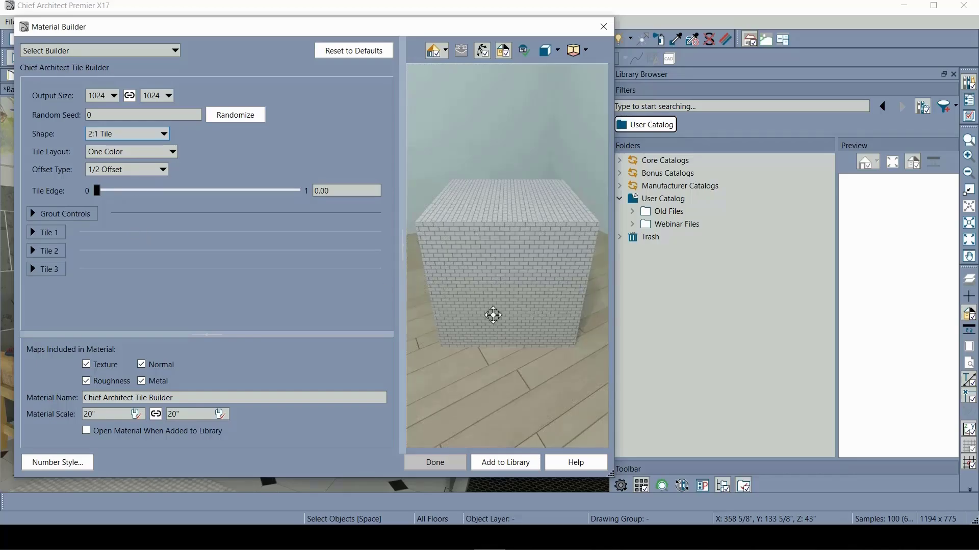
Set the material scale to 80" in both directions and inspect the tile size on the preview cube
left_click_drag(493, 315, 489, 280)
scroll(466, 289, "up", 5)
left_click_drag(109, 415, 44, 413)
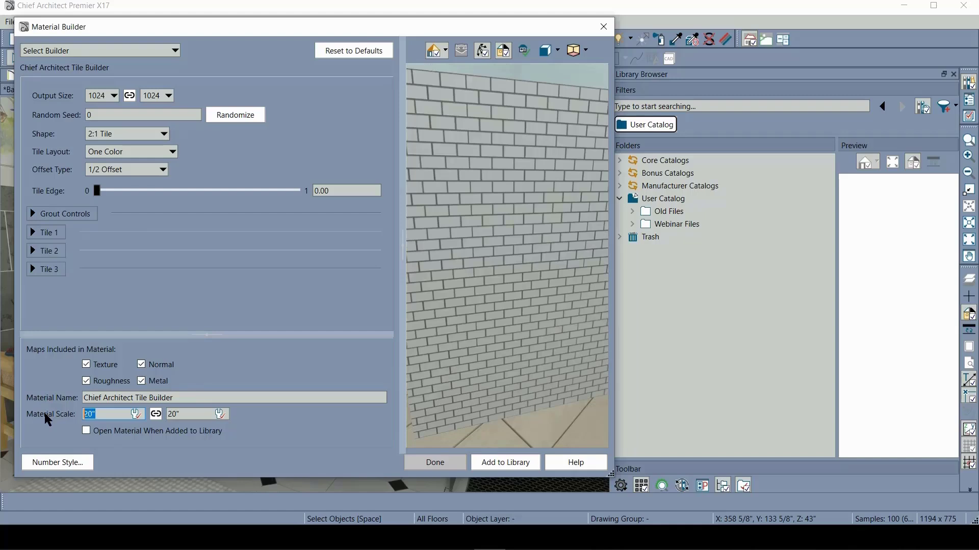
type("80")
key("Tab")
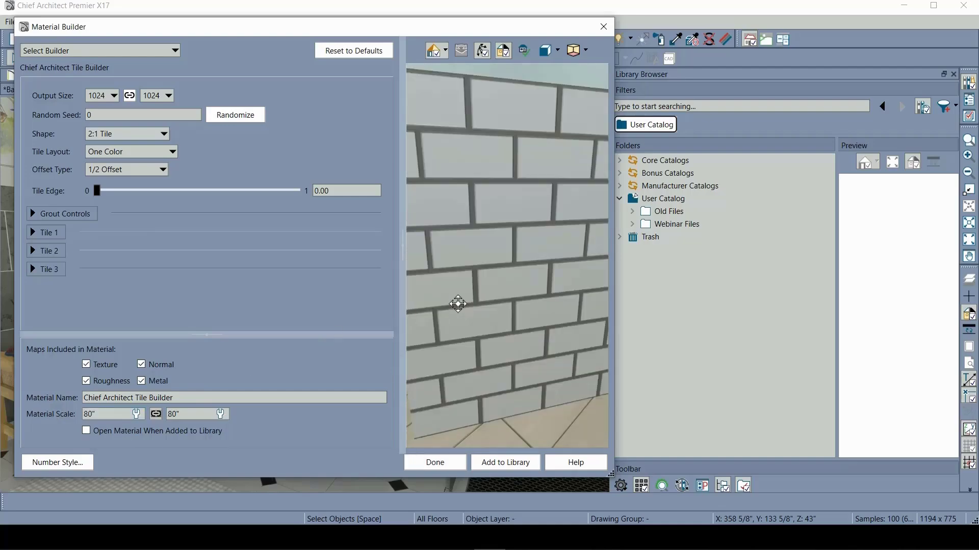
scroll(459, 303, "down", 5)
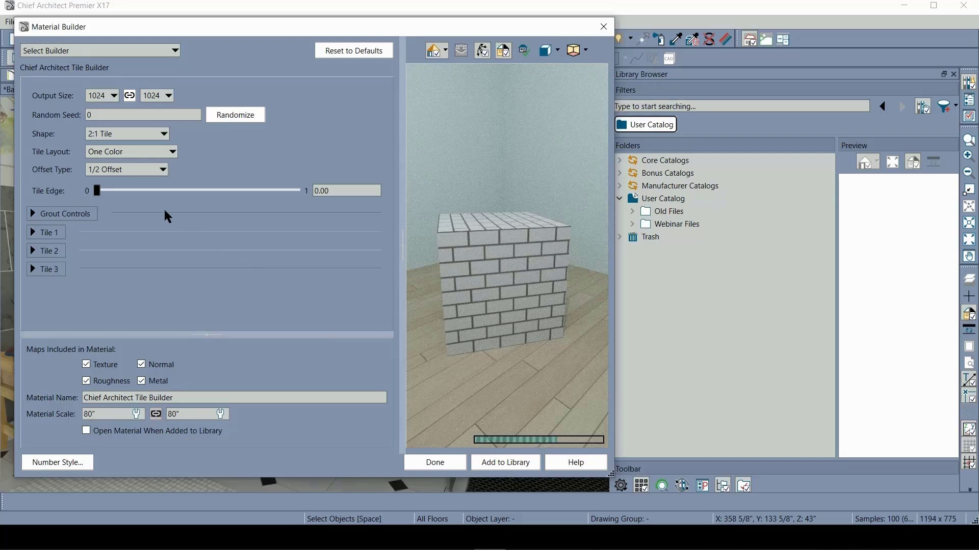
Set the grout color to black and reduce the grout width to 1.34
left_click(37, 213)
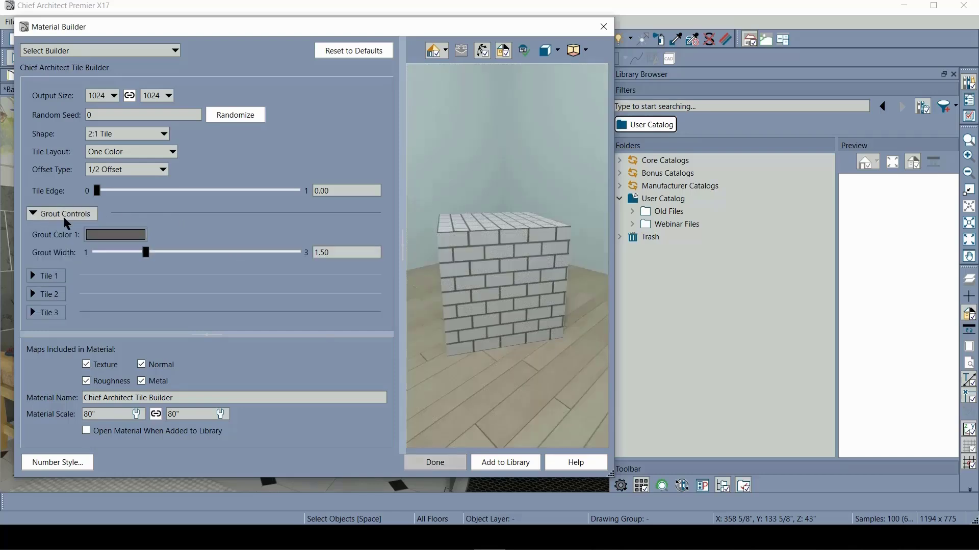
left_click(107, 235)
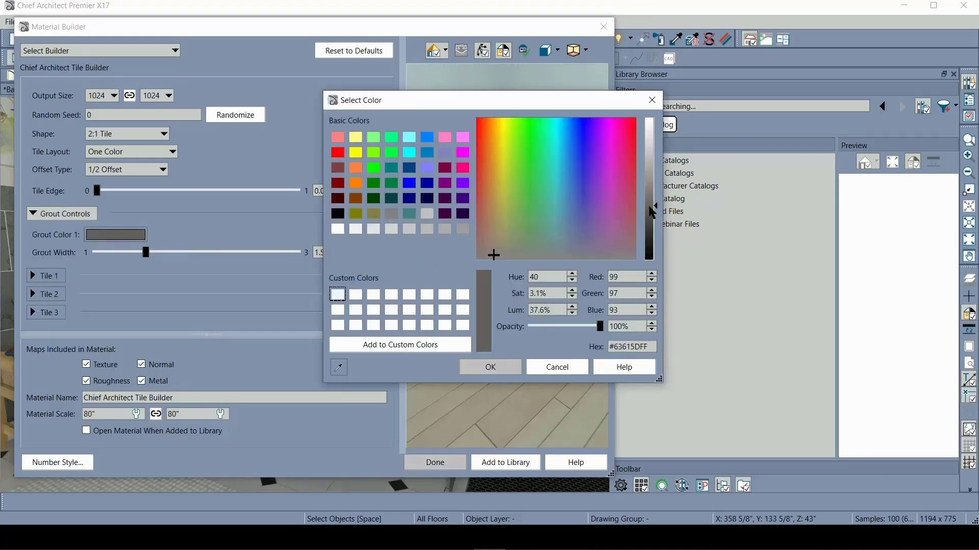
left_click_drag(652, 213, 651, 278)
left_click(470, 365)
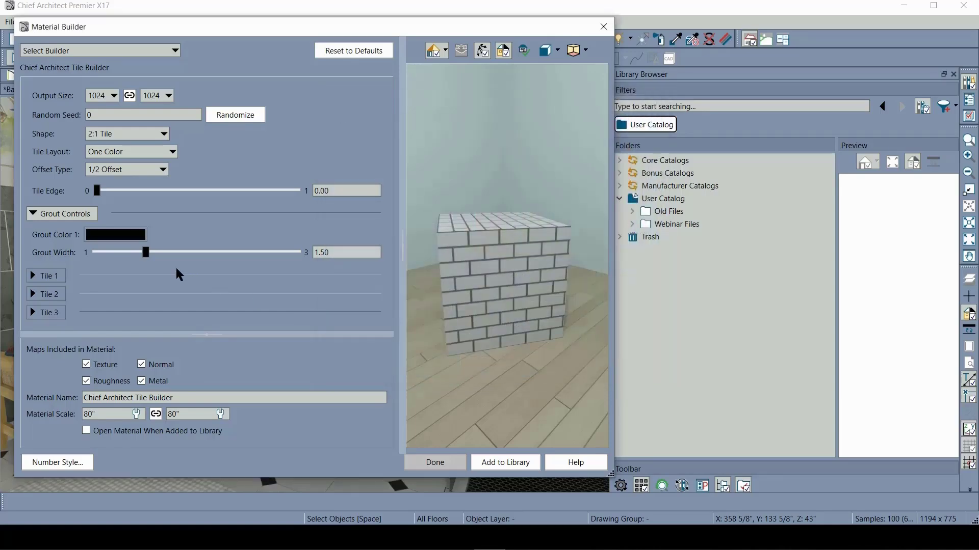
left_click_drag(134, 261, 130, 260)
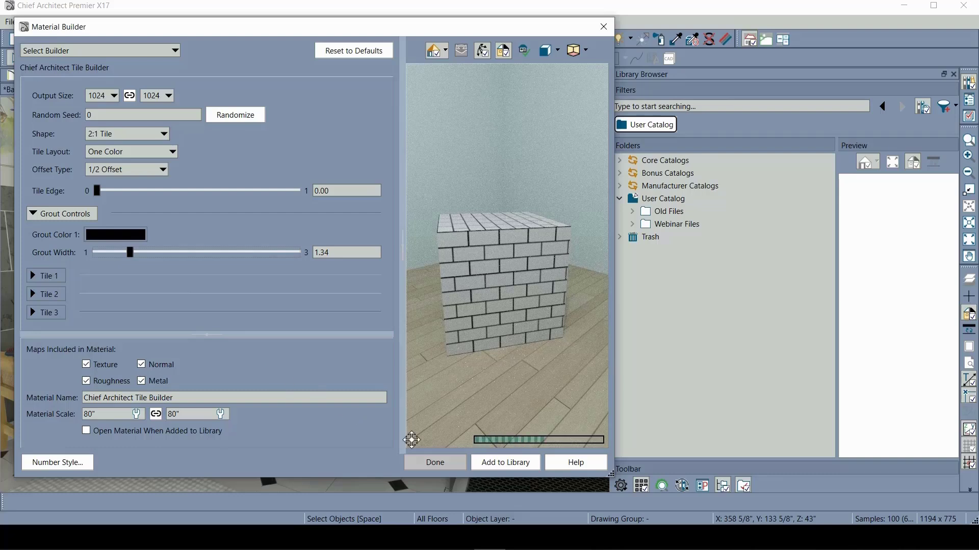
Name the material White Subway Tile and add it to the library
left_click_drag(235, 403, 34, 389)
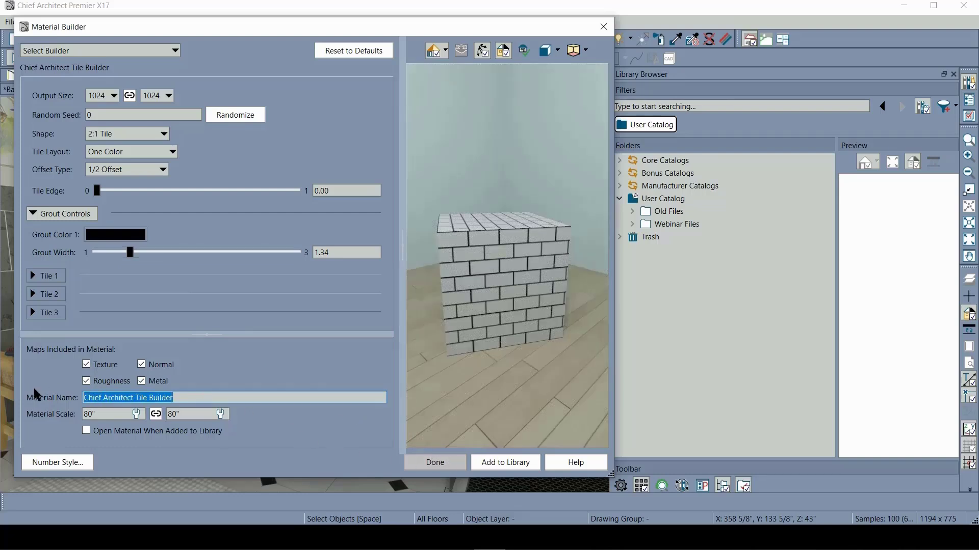
type("White Subway Tile")
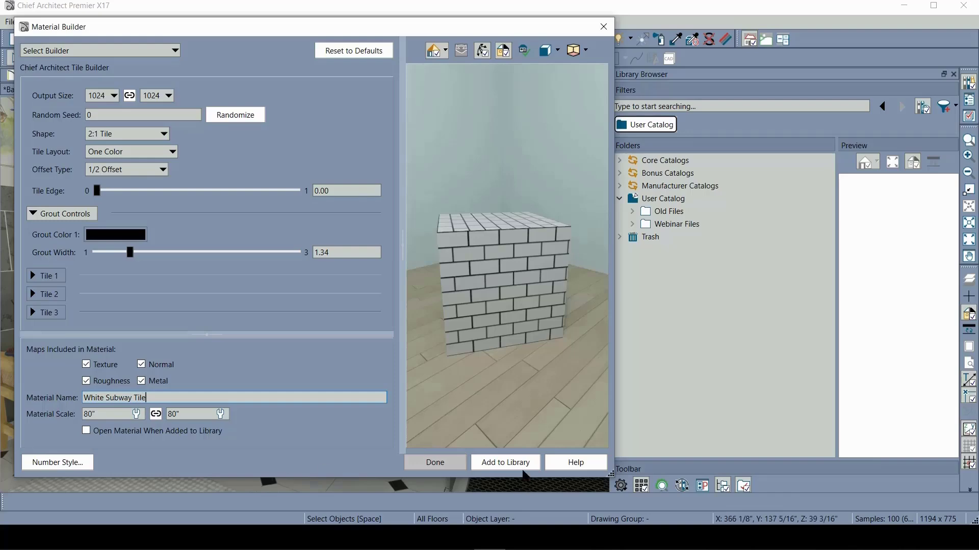
left_click(522, 470)
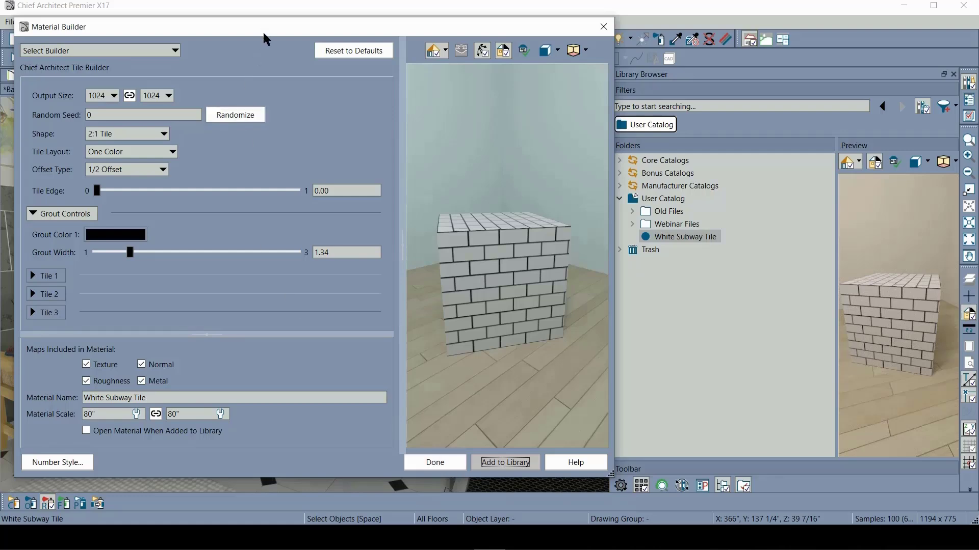
Move the builder window out of the way and paint the bathroom wall tile with White Subway Tile from the user catalog
mouse_move(262, 31)
left_mouse_down()
mouse_move(183, 48)
mouse_move(0, 50)
mouse_move(0, 41)
left_mouse_up()
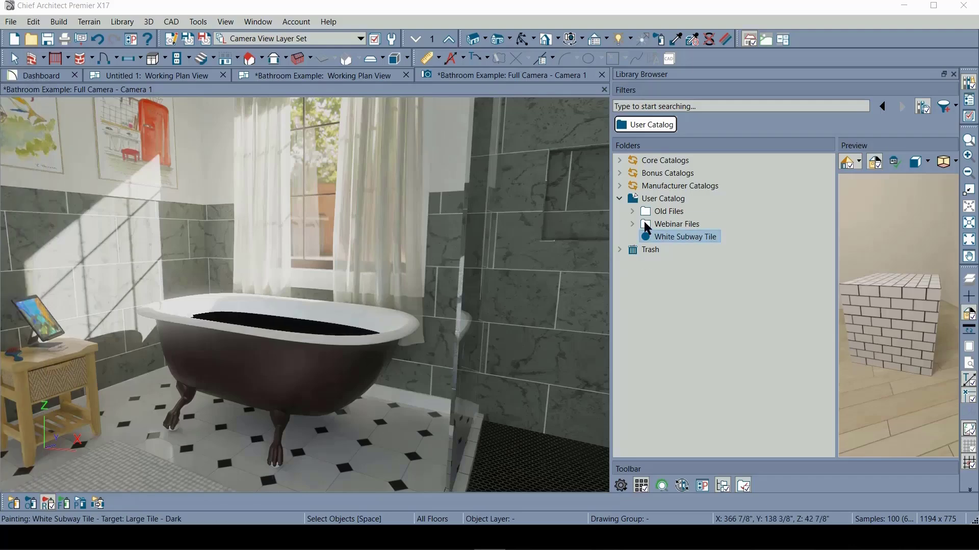
left_click(671, 238)
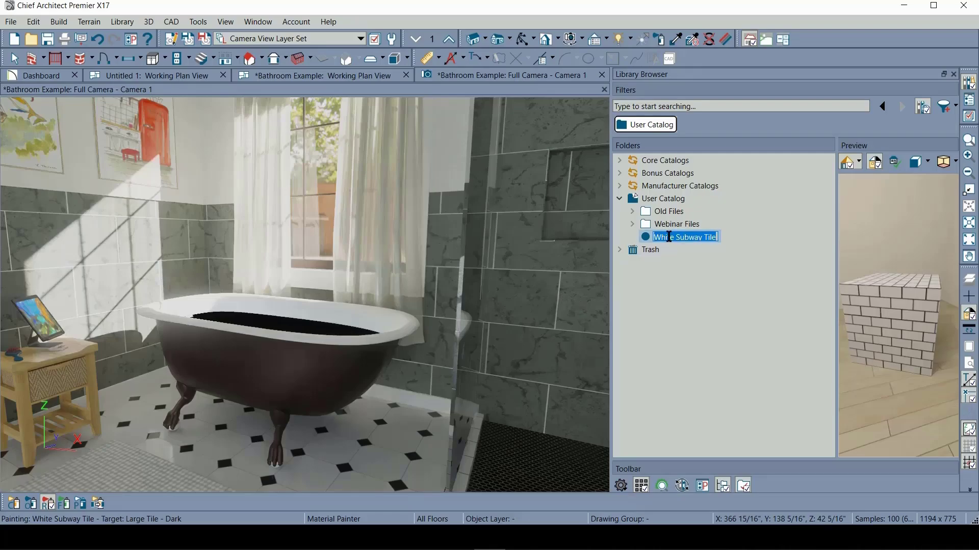
key("Escape")
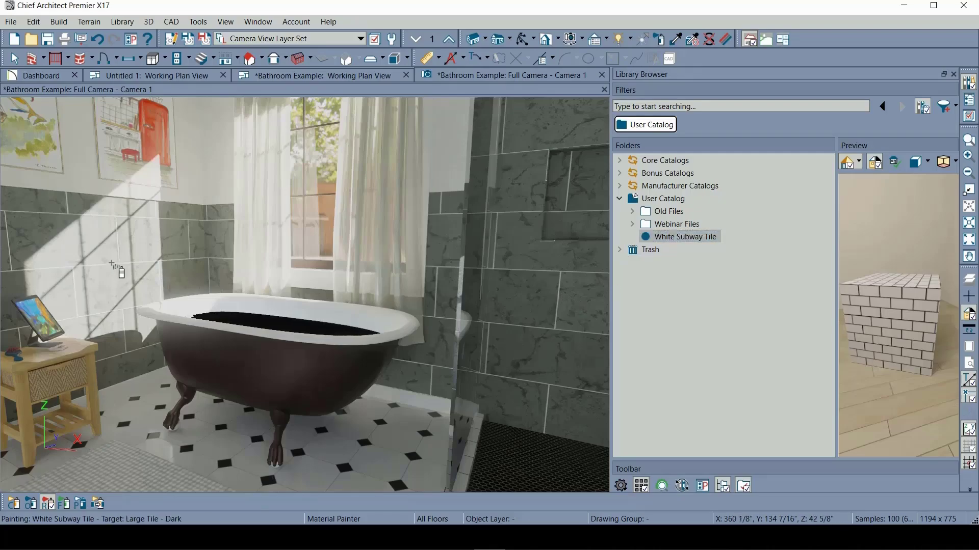
left_click(118, 270)
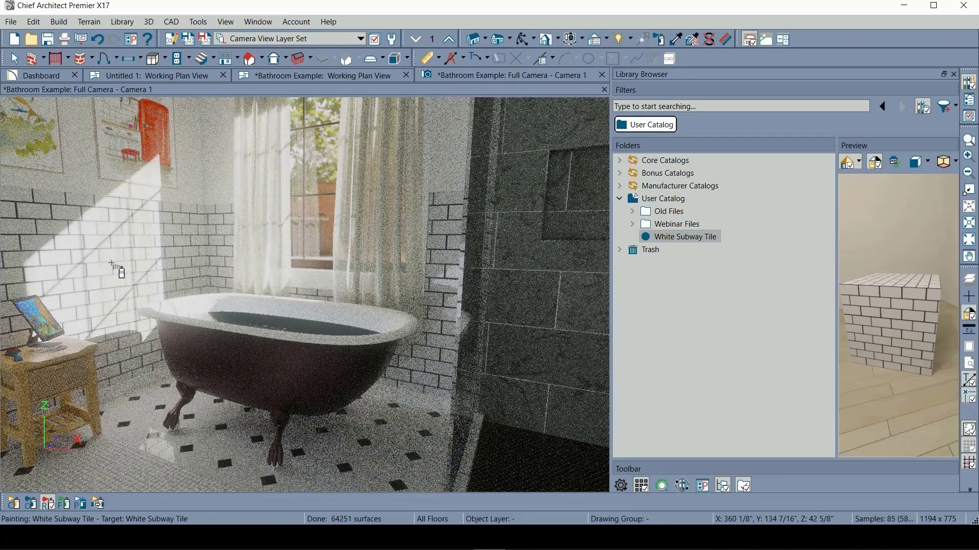
key("space")
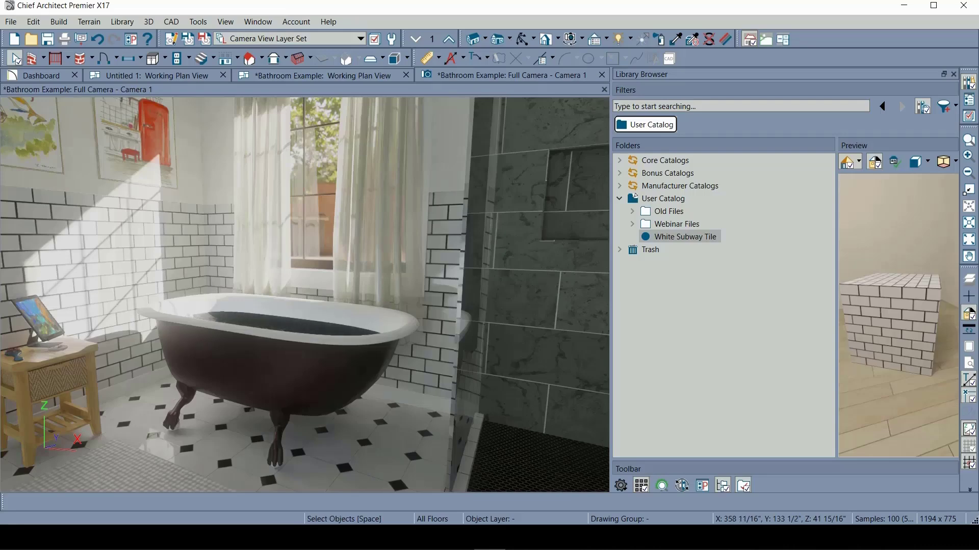
Add a variant of the tile named White Subway Tile - Smaller Grout, with grout width 1.00, to the library
left_click_drag(0, 97, 234, 22)
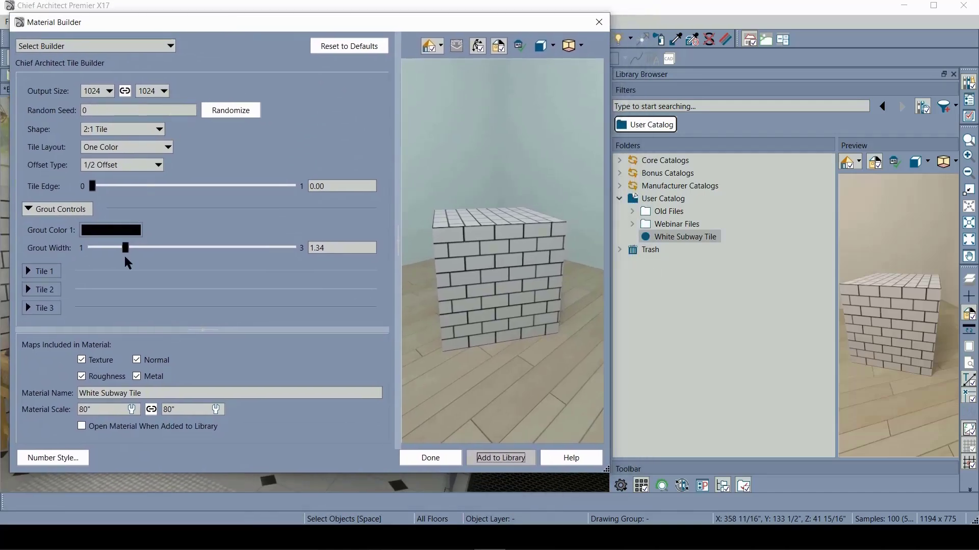
left_click_drag(123, 248, 123, 248)
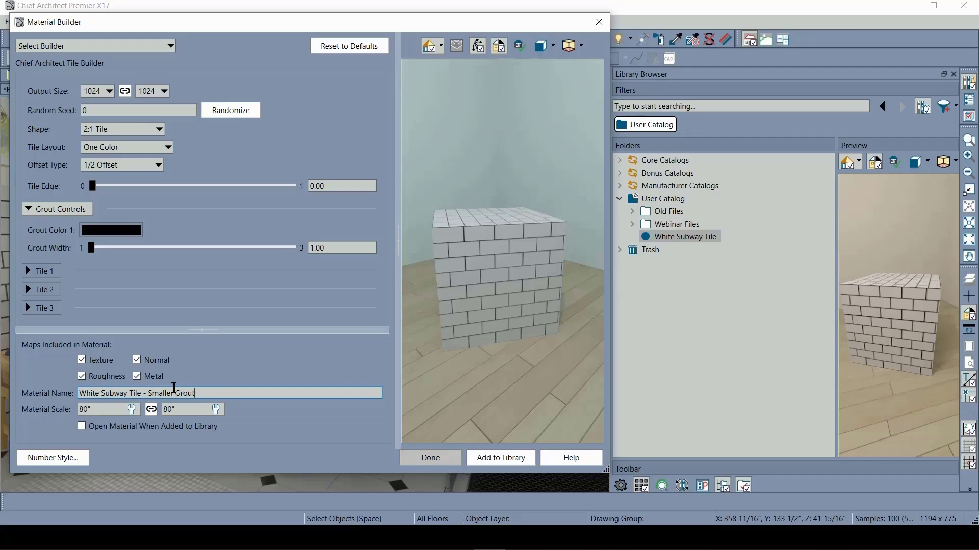
left_click(519, 458)
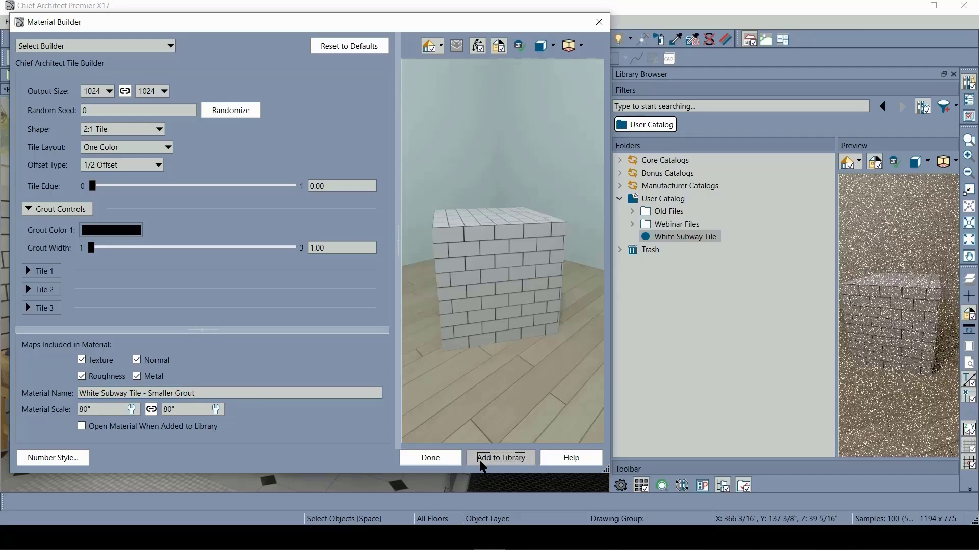
Finish the builder session and paint the bathroom wall tile with White Subway Tile - Smaller Grout
left_click(448, 458)
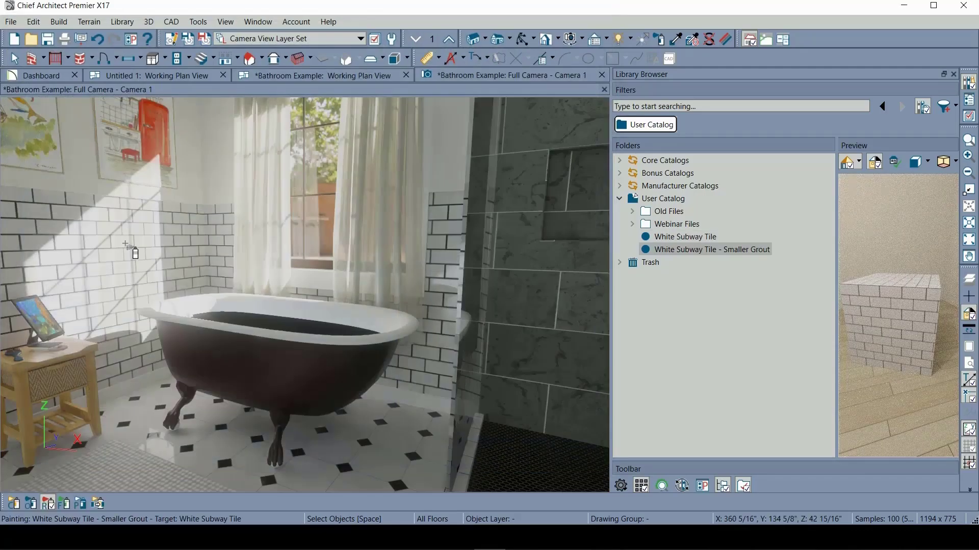
left_click(130, 250)
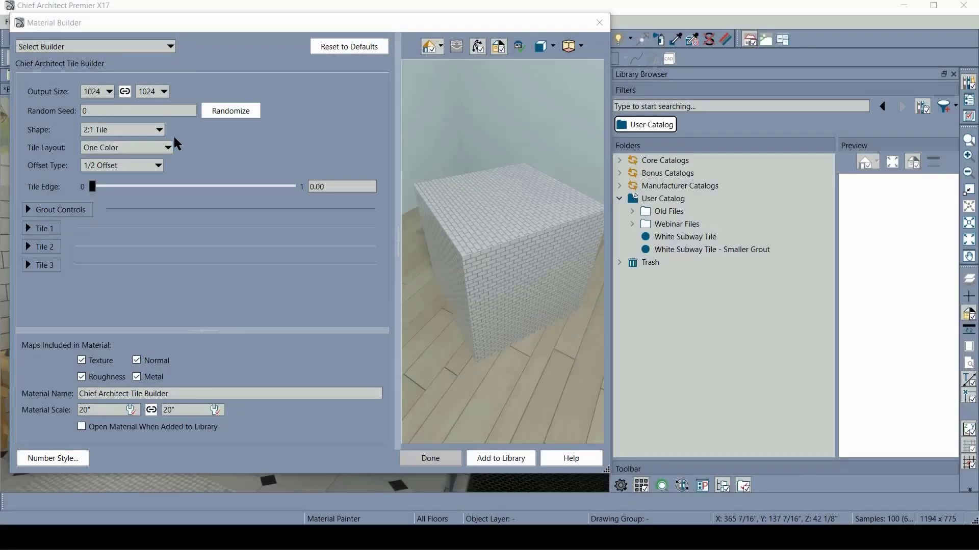
Set the new tile material's shape to Uneven Strip and its tile layout to Three Color - Random
left_click(149, 131)
left_click(121, 222)
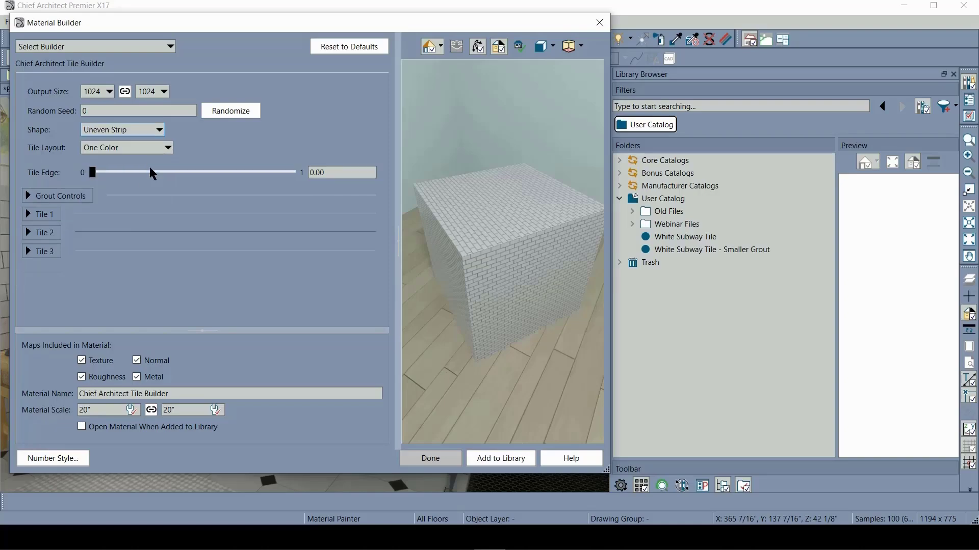
left_click(164, 148)
left_click(139, 195)
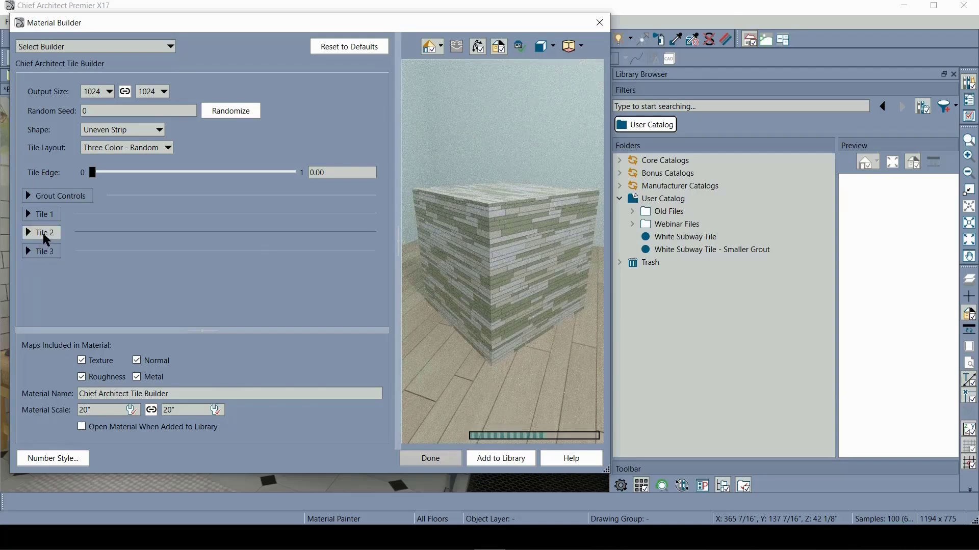
Expand the Tile 1, Tile 2 and Tile 3 settings and give Tile 1 a dark teal color, keeping its Porcelain material
left_click(31, 251)
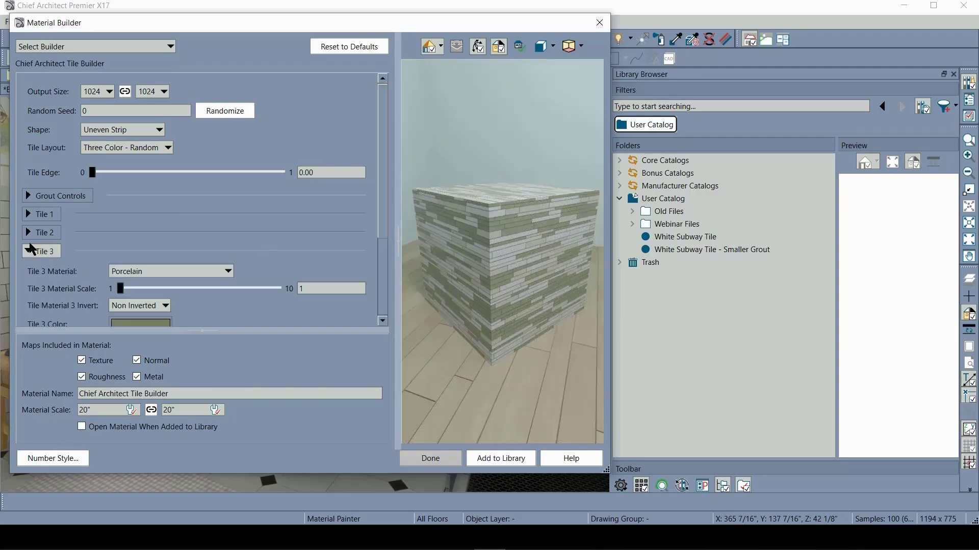
left_click(27, 235)
left_click(31, 214)
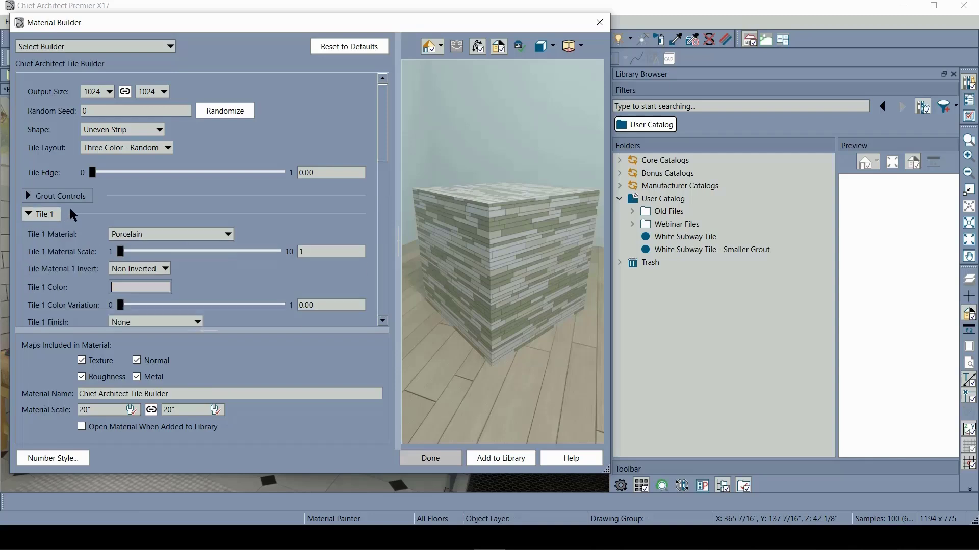
scroll(69, 206, "down", 3)
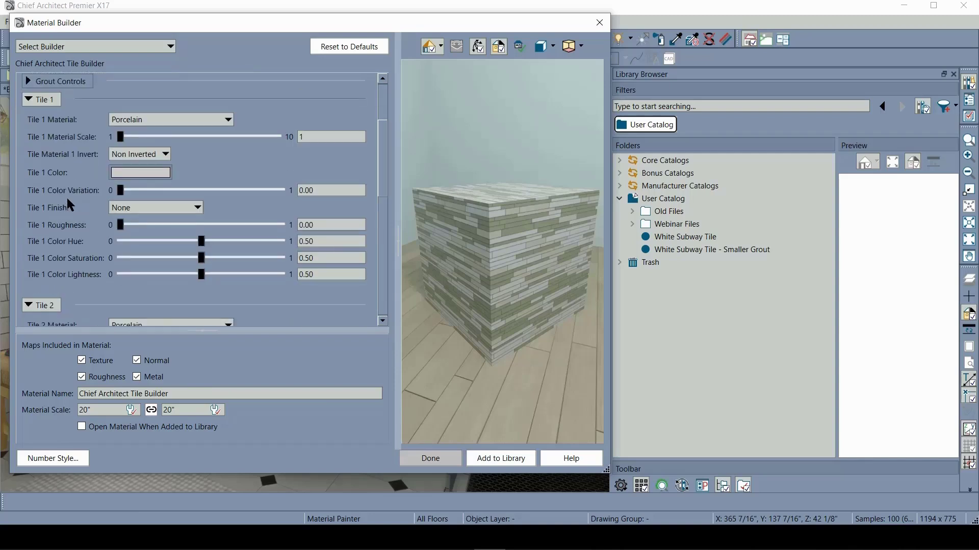
left_click(141, 121)
left_click(143, 122)
left_click(133, 179)
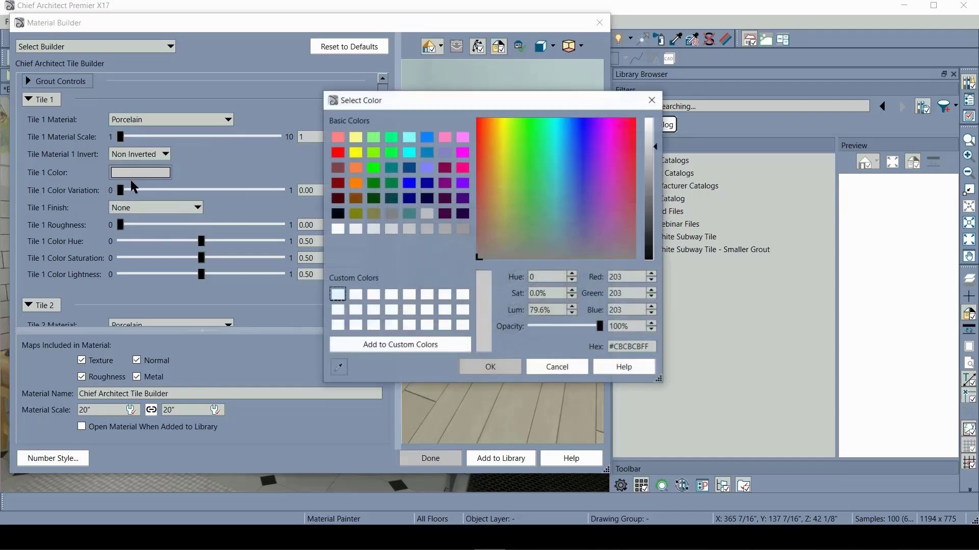
left_click(556, 215)
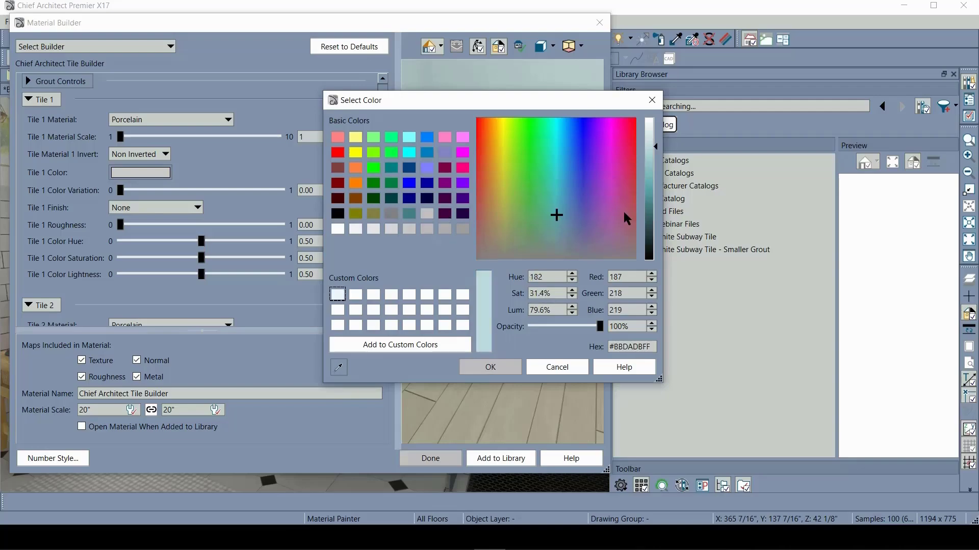
left_click(650, 231)
left_click(488, 367)
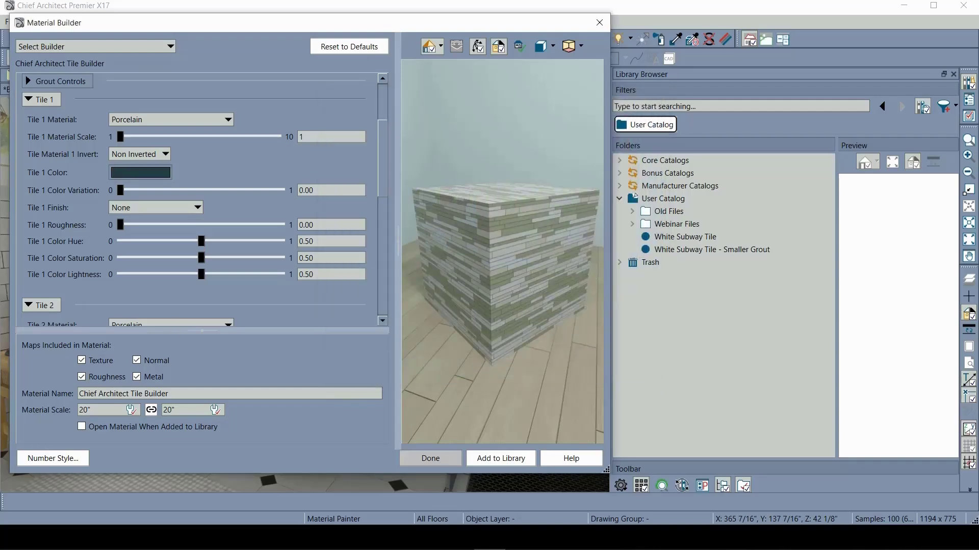
Set the Tile 2 color to a dark navy blue
scroll(77, 240, "down", 3)
left_click(143, 265)
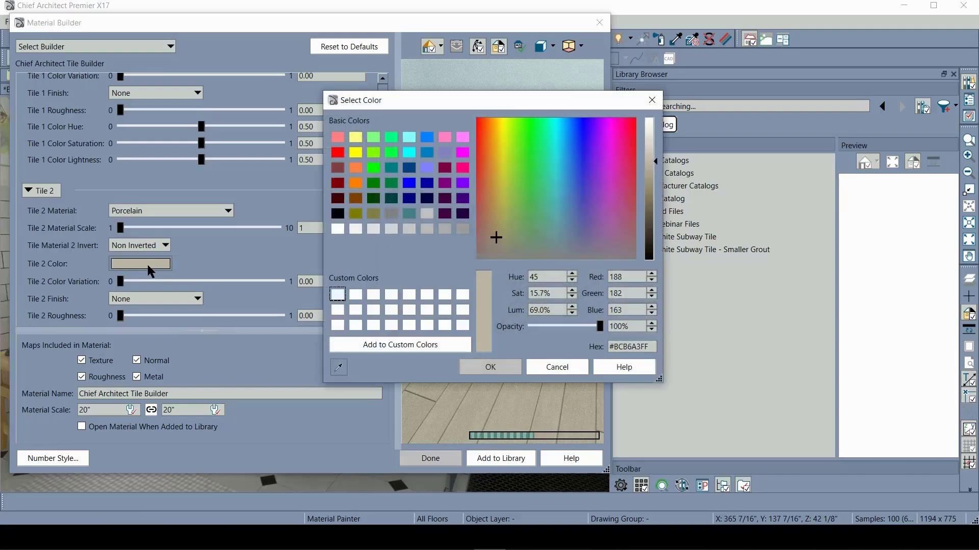
left_click(576, 188)
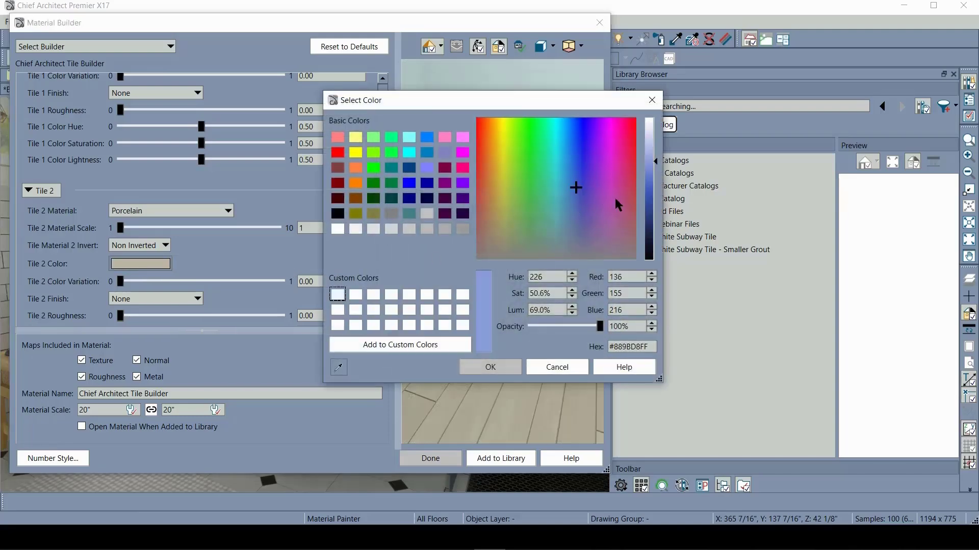
left_click(647, 222)
left_click(472, 362)
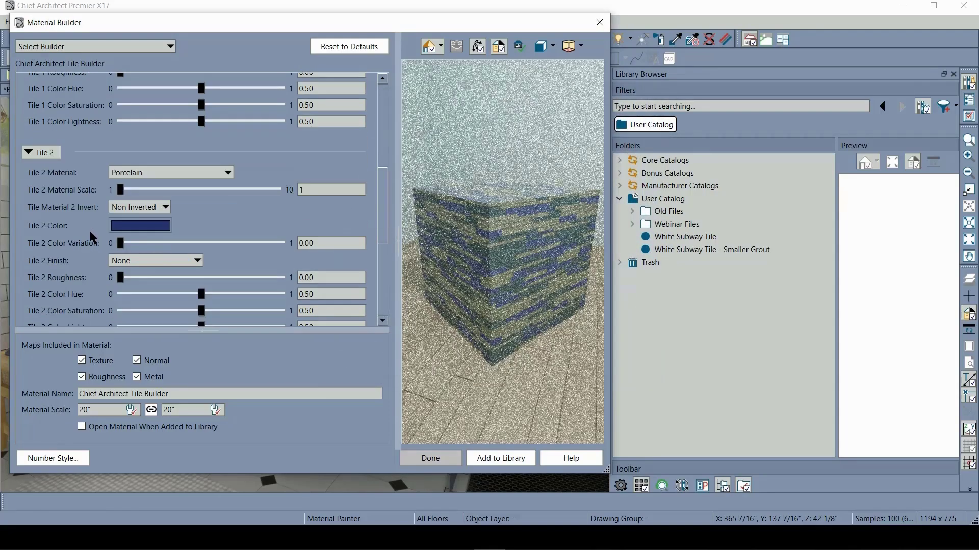
Make Tile 3 Metal with a light gray color (#C8C8C8) and set its roughness to 0.30
scroll(89, 230, "down", 5)
left_click(127, 189)
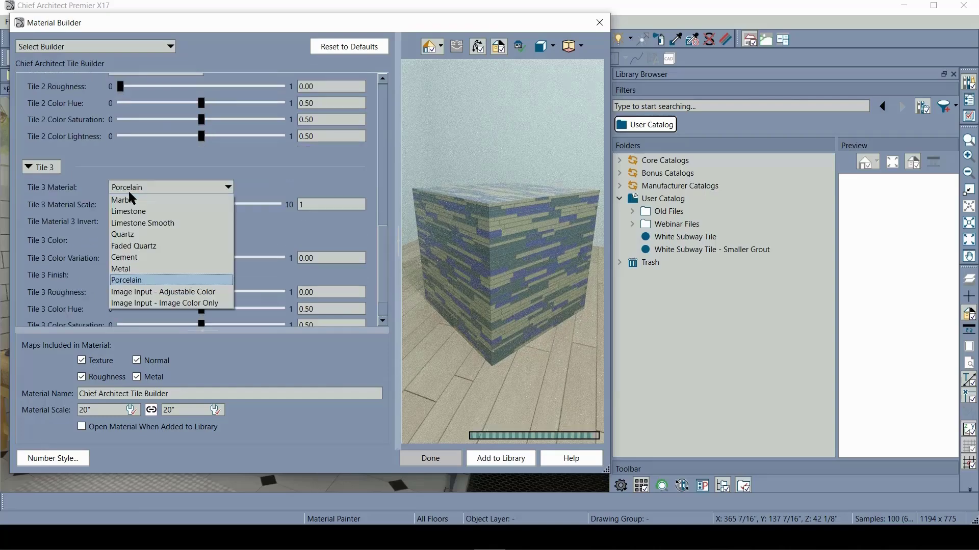
left_click(129, 267)
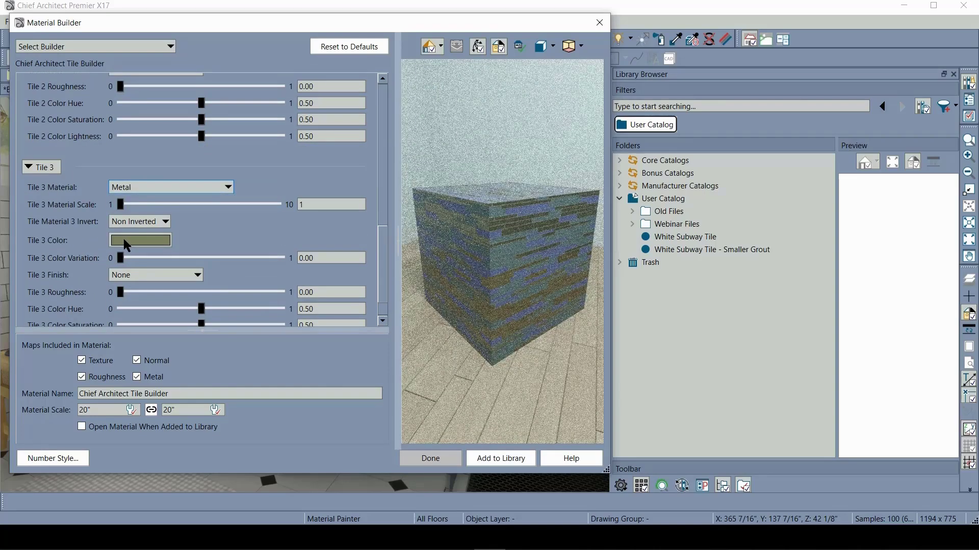
left_click(124, 239)
left_click_drag(509, 240, 512, 266)
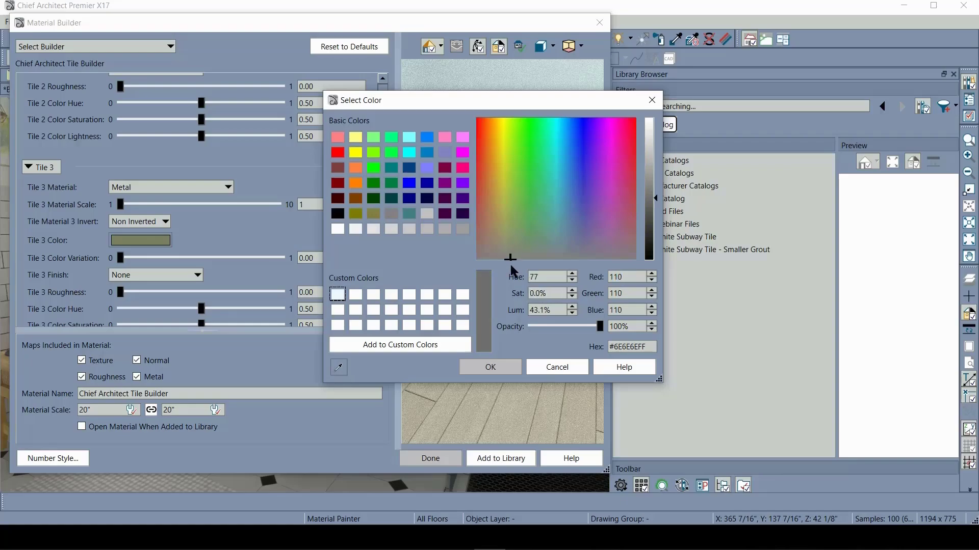
left_click(650, 149)
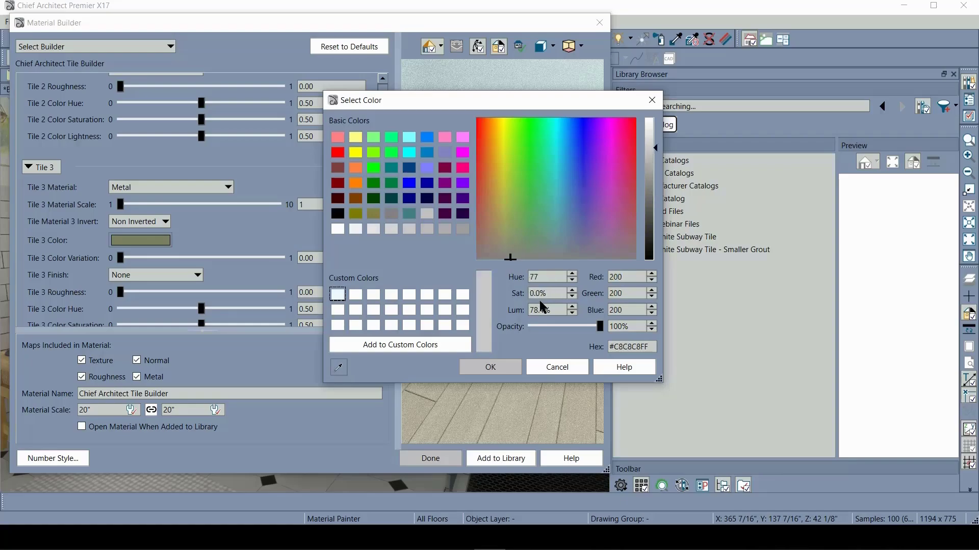
left_click(488, 367)
left_click_drag(476, 365, 441, 311)
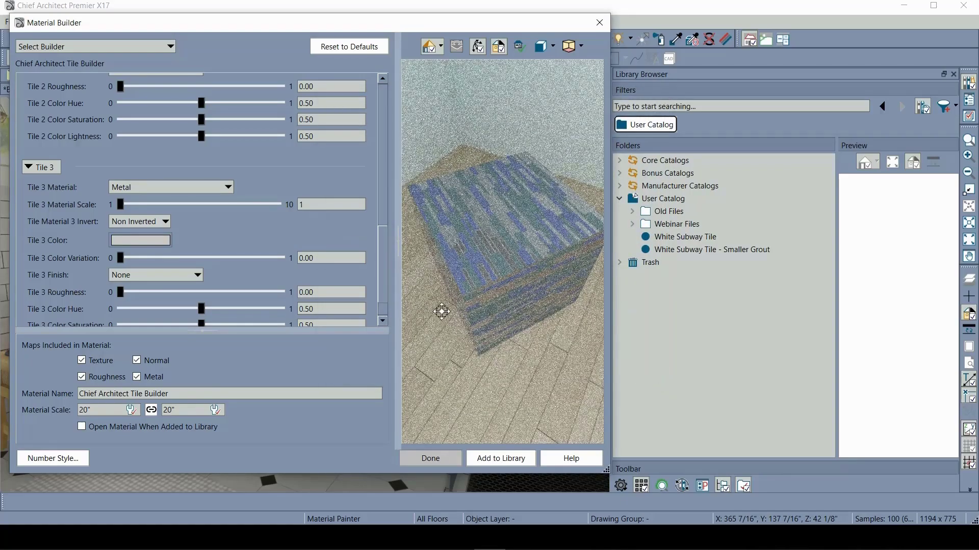
left_click(158, 292)
Add the tile material to the library as Metal Strip, finish the builder session and paint the bathroom wall tile with it
left_click(470, 454)
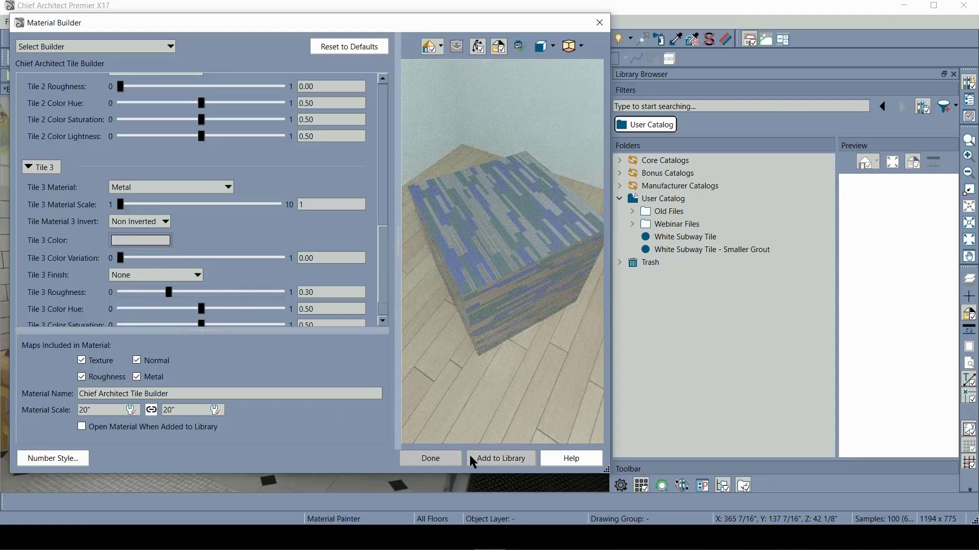
left_click_drag(172, 394, 31, 393)
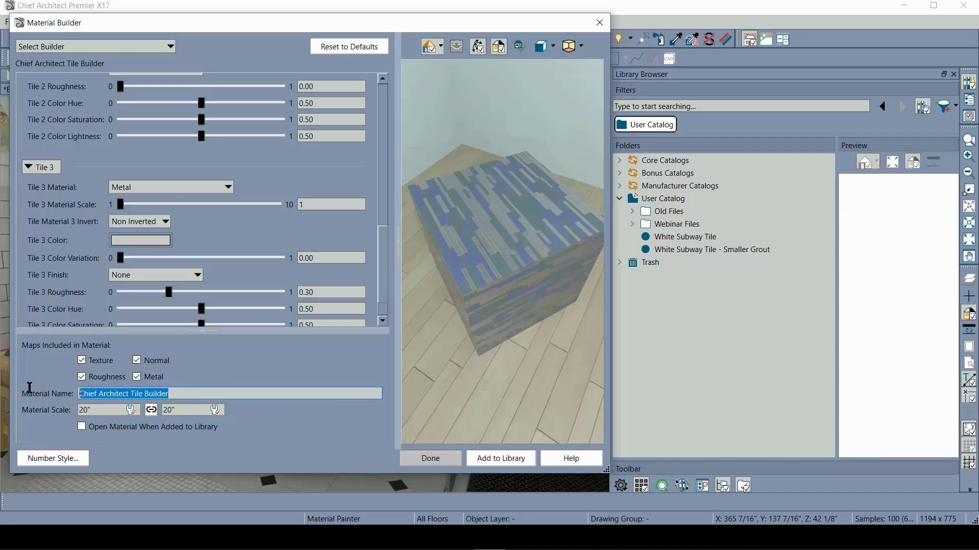
type("Metal Strip")
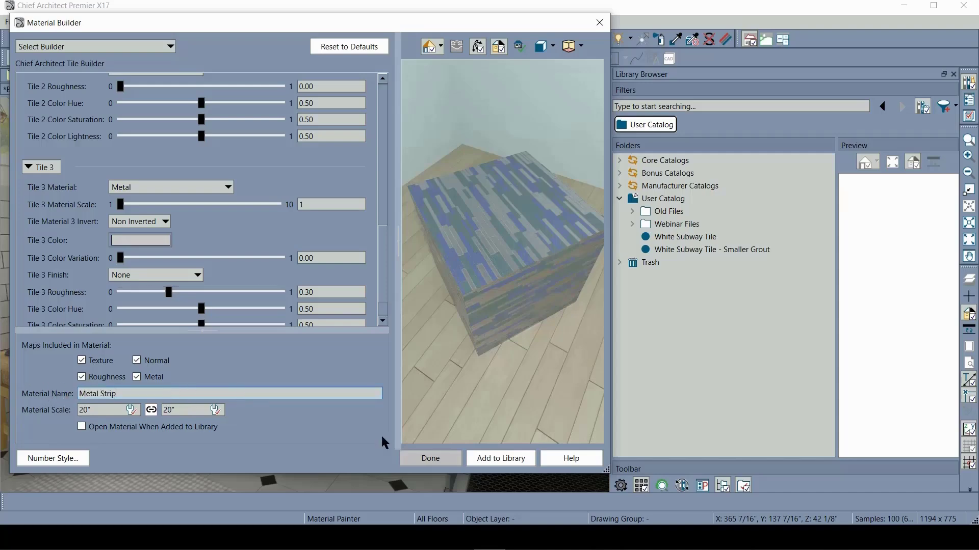
left_click(490, 457)
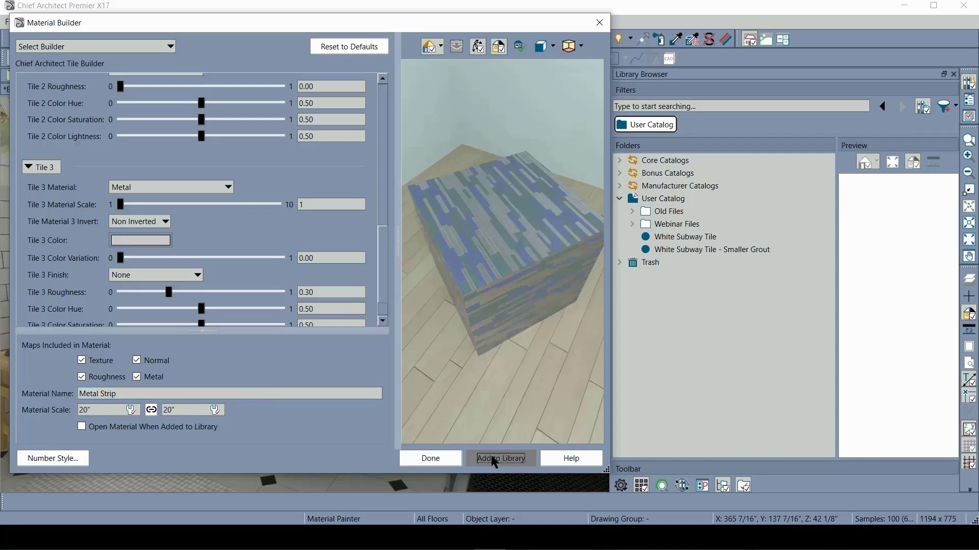
left_click(432, 458)
left_click(141, 281)
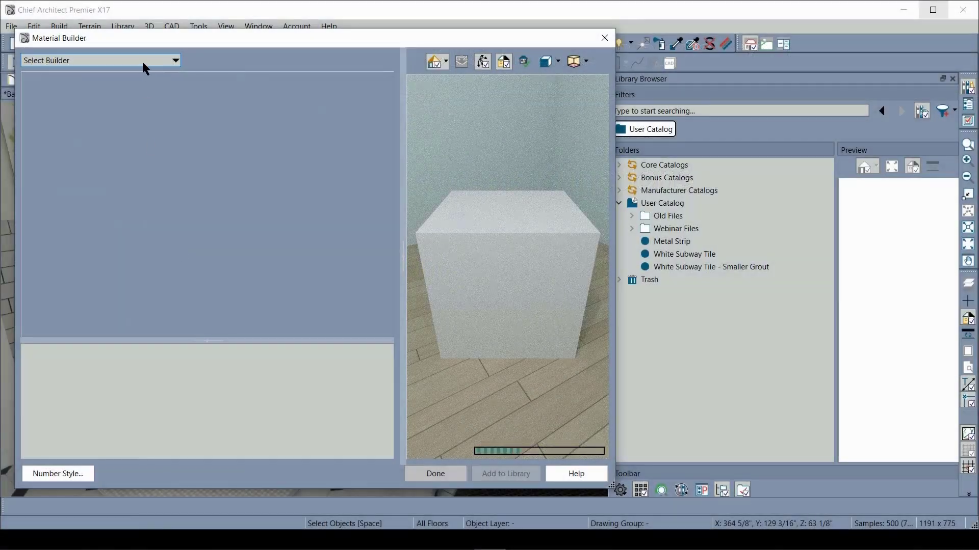
Start a new material with the Wood Builder, using the 8" Engineered cut and the Maple wood species
left_click(143, 64)
left_click(104, 105)
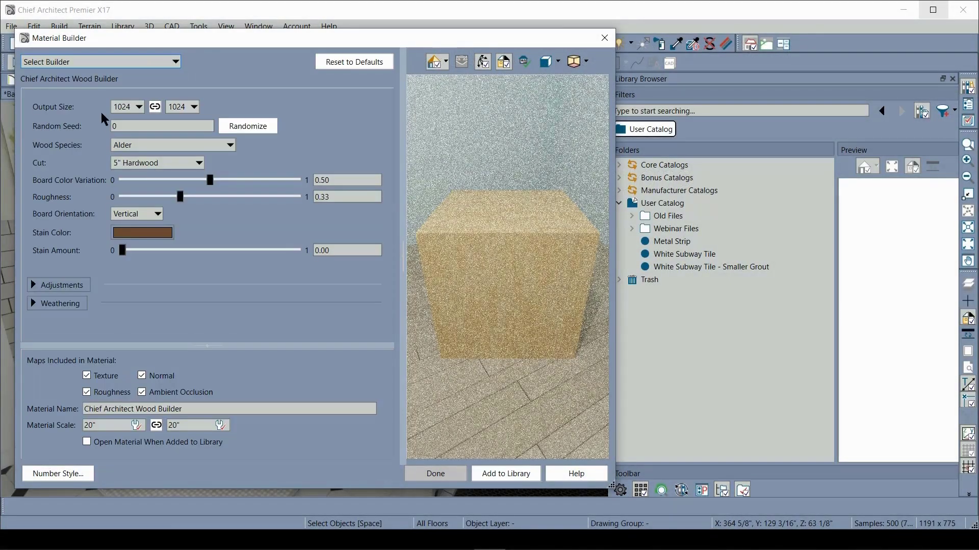
left_click(148, 162)
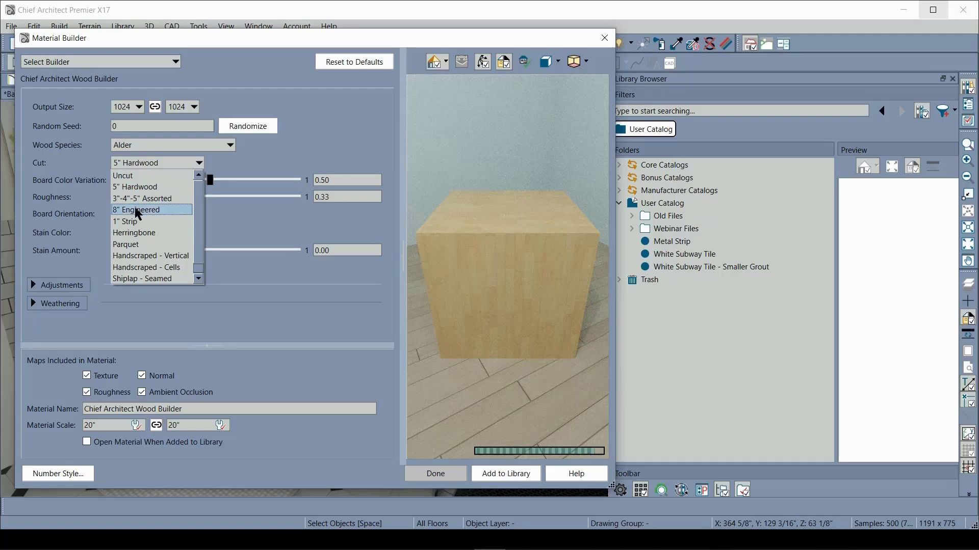
left_click(200, 147)
scroll(186, 203, "down", 4)
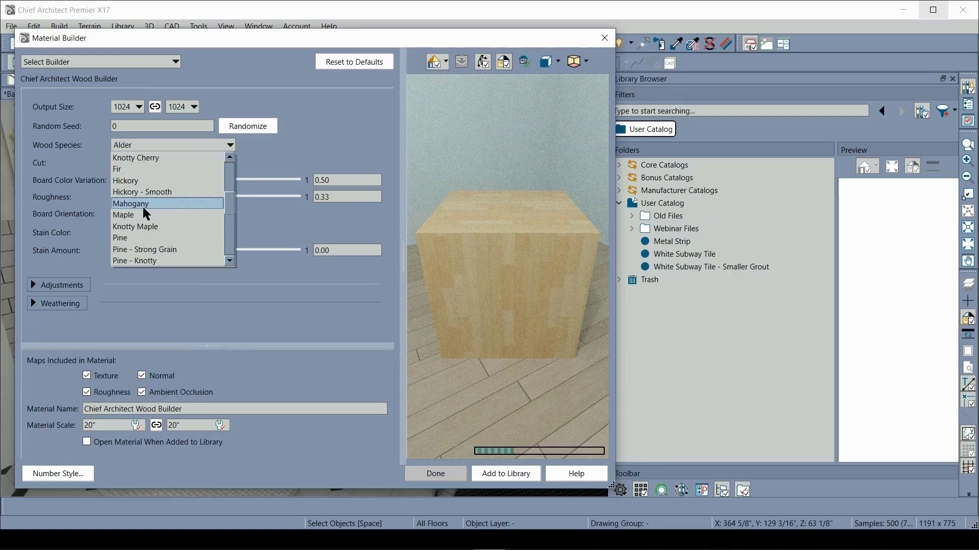
key("Escape")
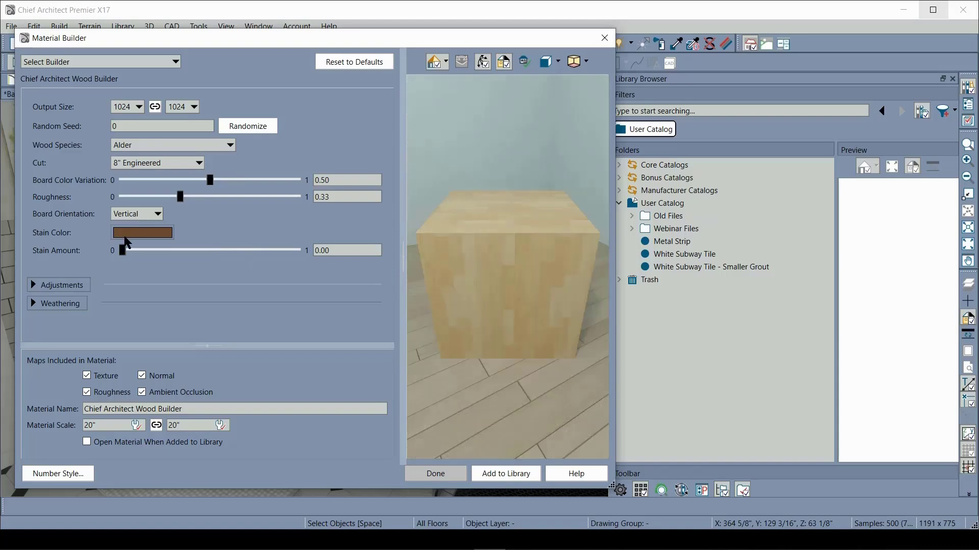
Set the wood's stain color to dark brown (#372715) and the stain amount to 0.84
left_click(127, 236)
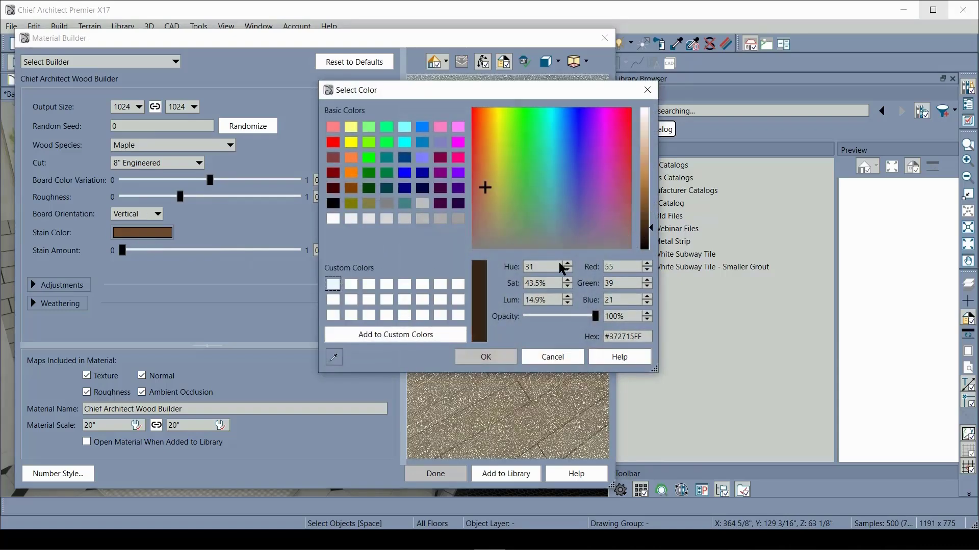
left_click(483, 359)
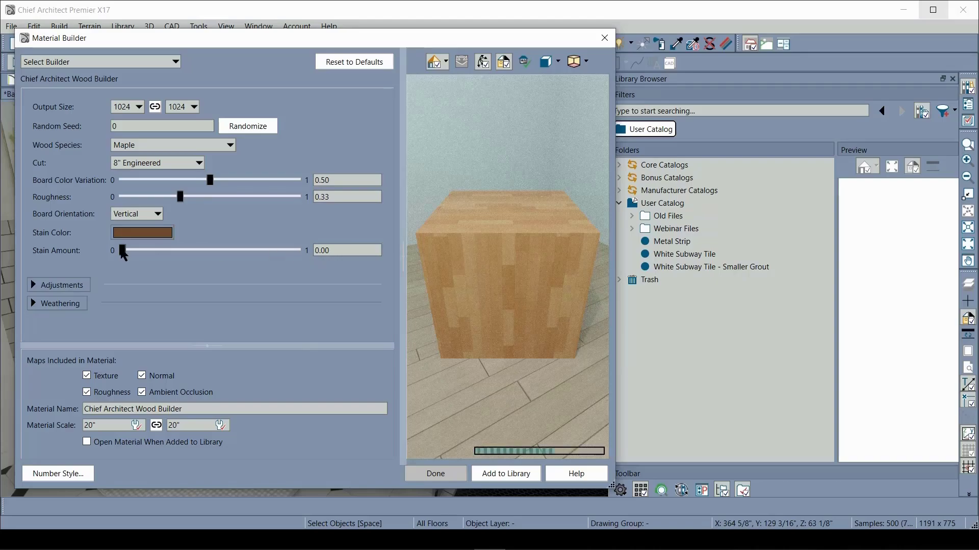
left_click_drag(121, 251, 269, 250)
Set the wood material's scale to 80" and add the material to the library
left_click(92, 427)
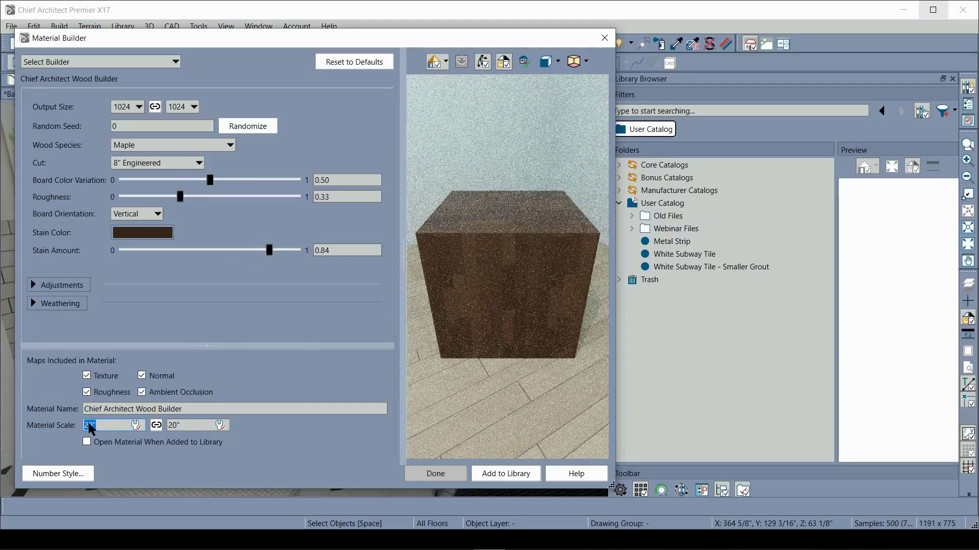
type("80")
key("Tab")
left_click(515, 474)
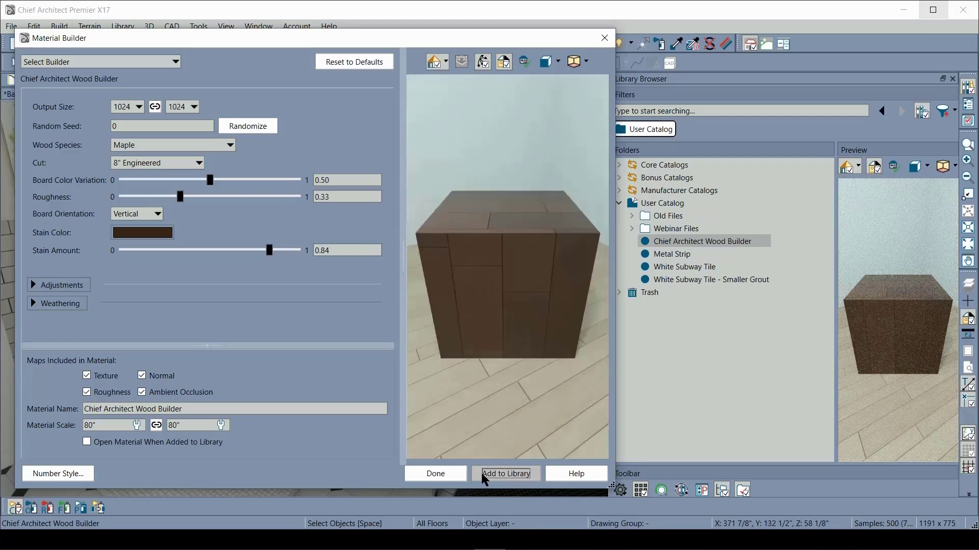
Close the Material Builder and paint the bathroom floor with the Chief Architect Wood Builder material
left_click(450, 475)
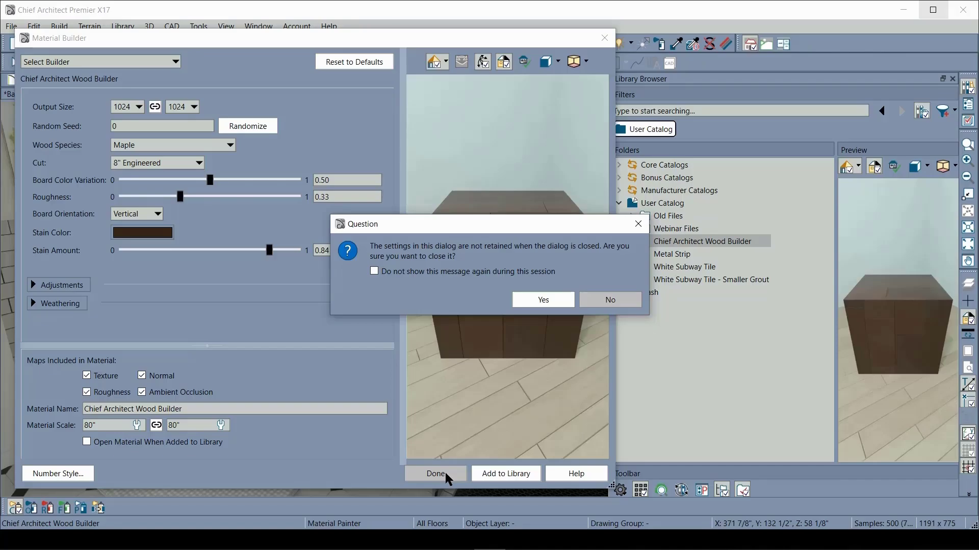
left_click(534, 304)
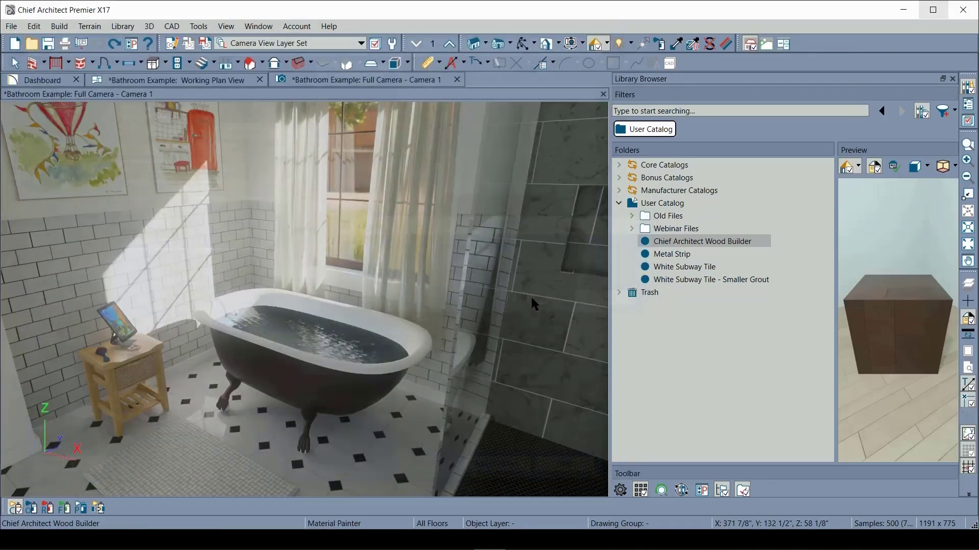
left_click(352, 462)
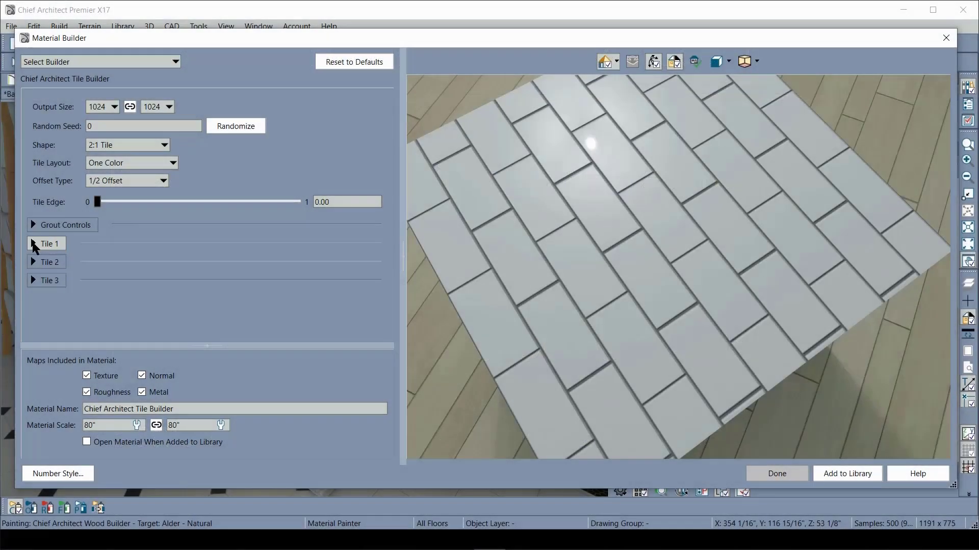
Try Image Input - Adjustable Color as the Tile 1 material, and switch it to Image Input - Image Color Only
left_click(34, 245)
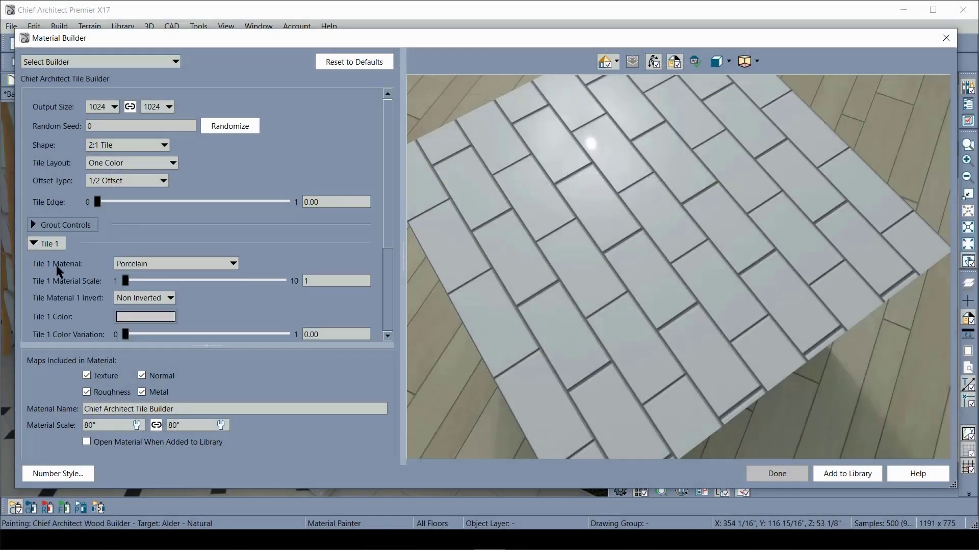
scroll(90, 247, "down", 1)
left_click(145, 226)
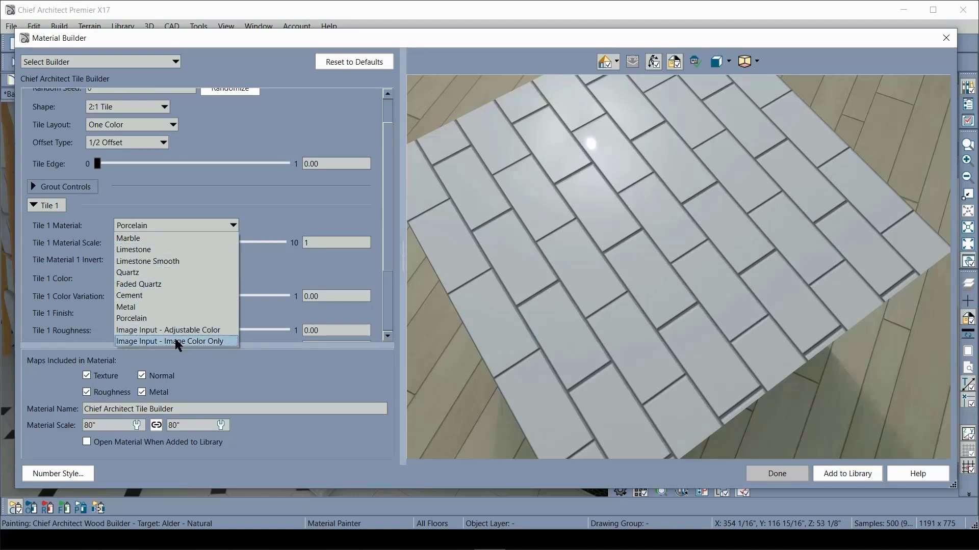
left_click(215, 330)
scroll(194, 305, "down", 2)
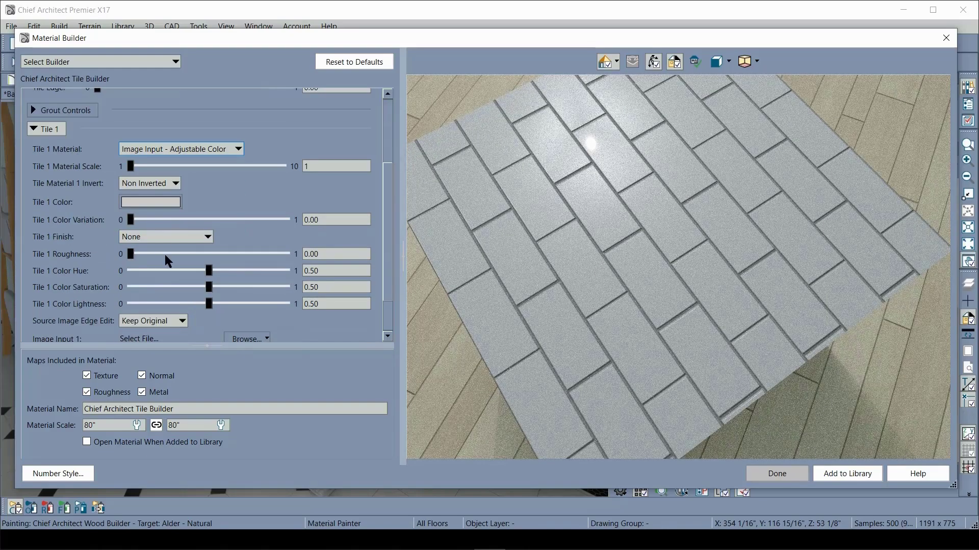
left_click(200, 147)
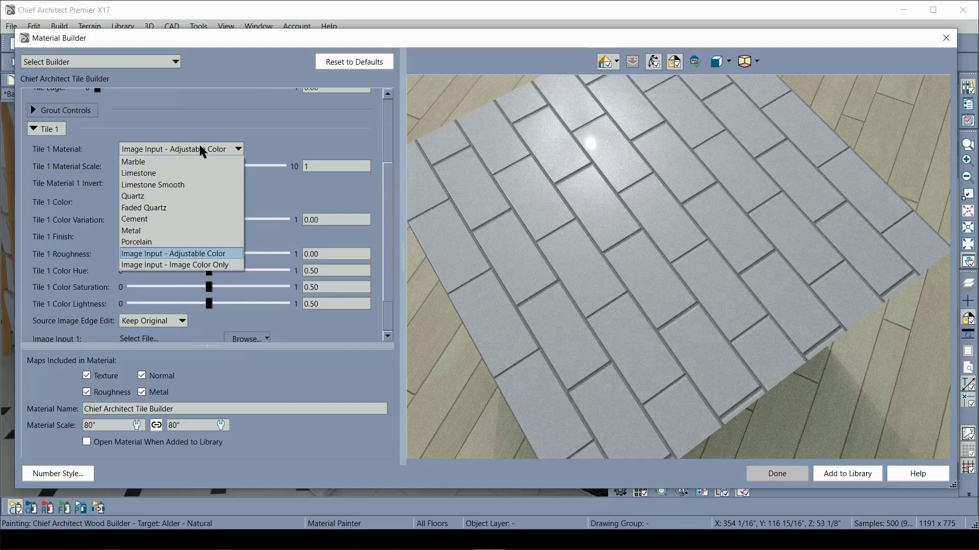
left_click(185, 265)
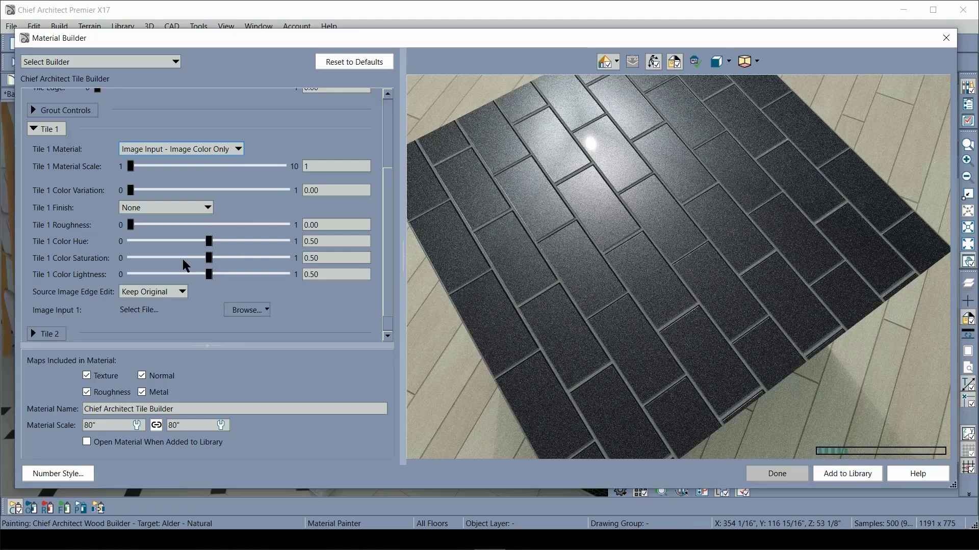
Switch the Tile 1 material to Image Input - Adjustable Color and back to Image Input - Image Color Only
left_click(180, 149)
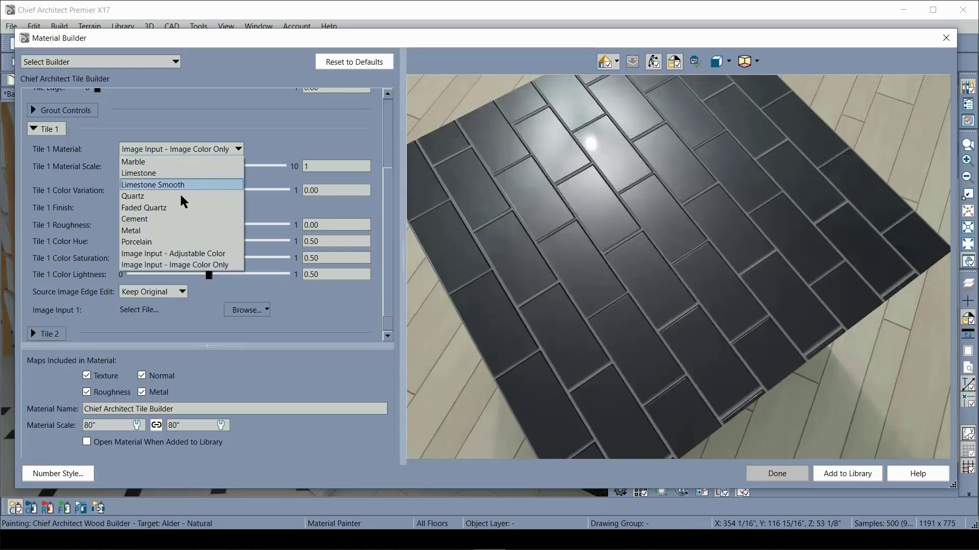
left_click(182, 255)
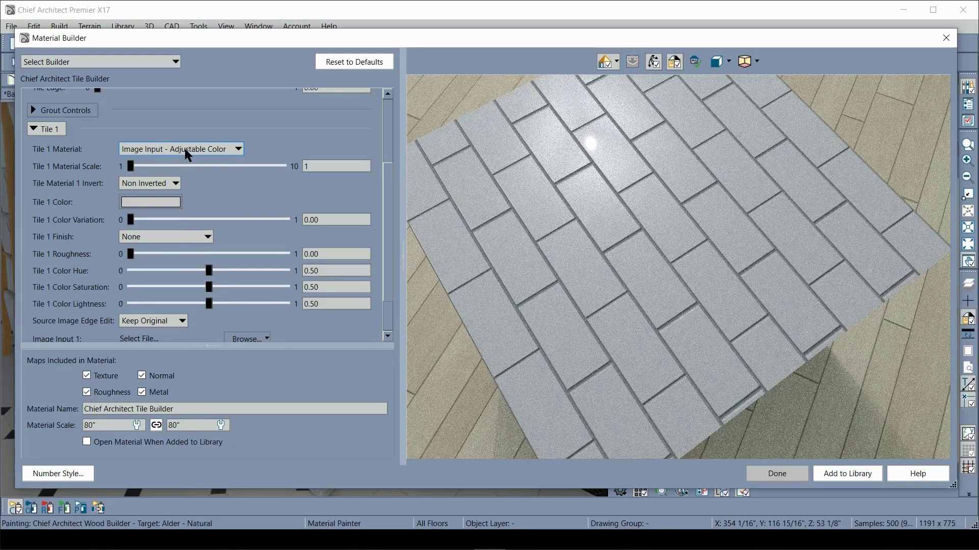
left_click(185, 149)
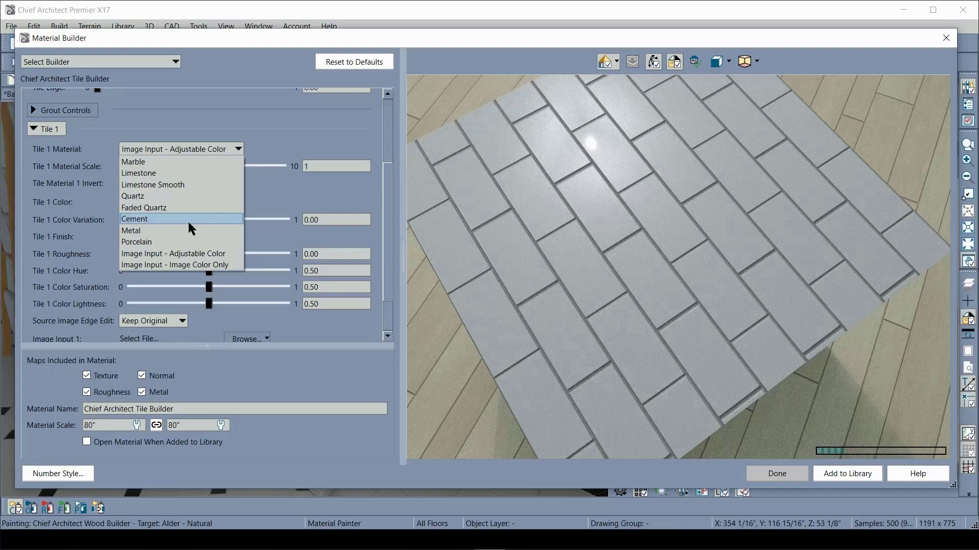
left_click(185, 258)
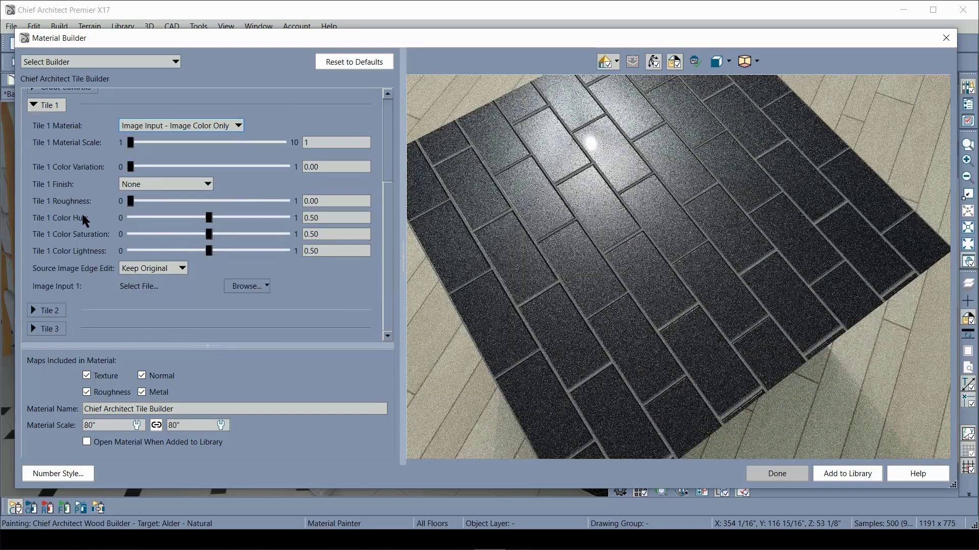
Load Test Image.jpg as Tile 1's input image, try Teal Tile.jpg in its place, and return to Test Image.jpg
left_click(227, 286)
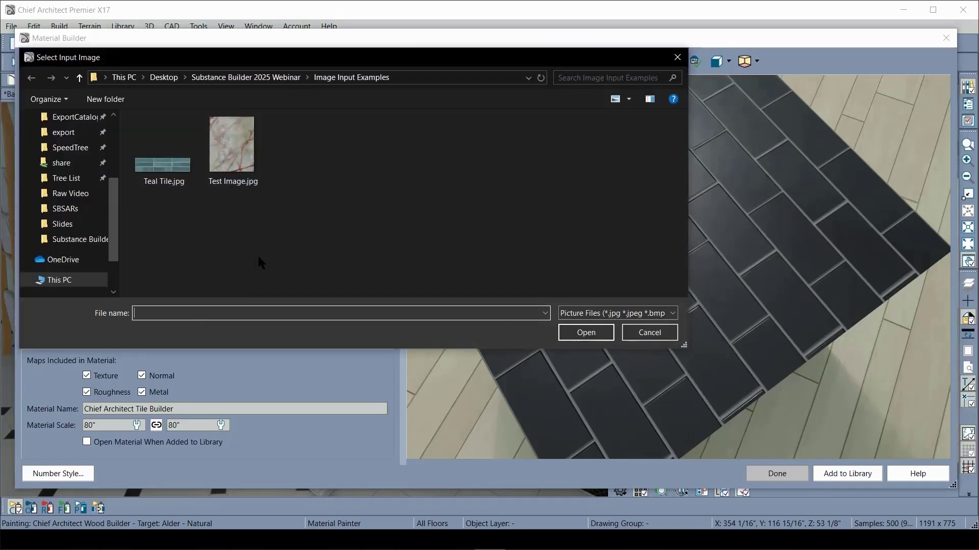
double_click(234, 146)
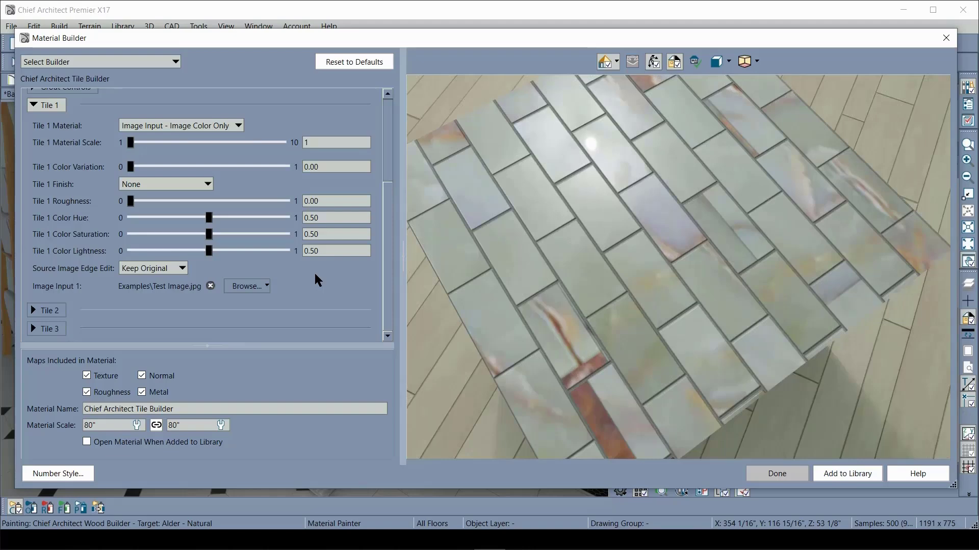
left_click(245, 286)
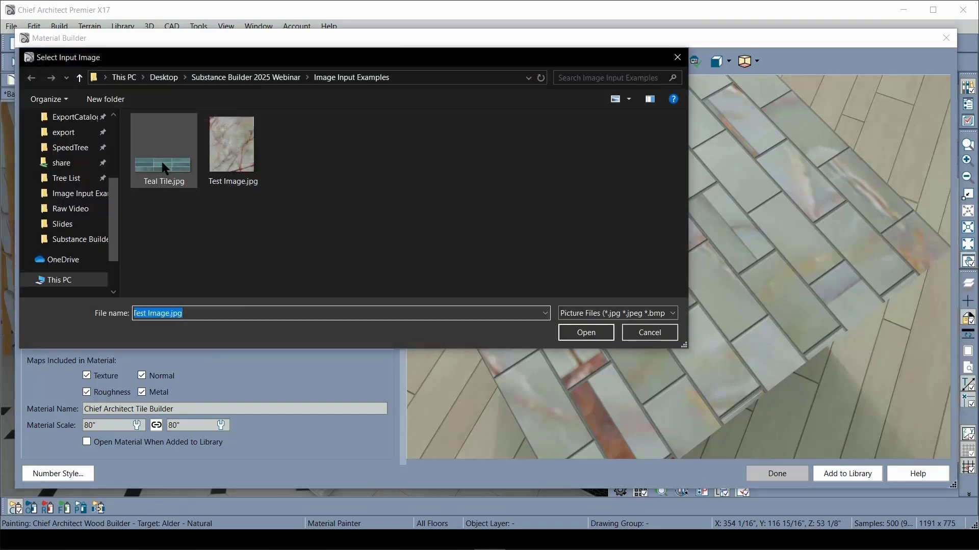
left_click(162, 166)
double_click(177, 181)
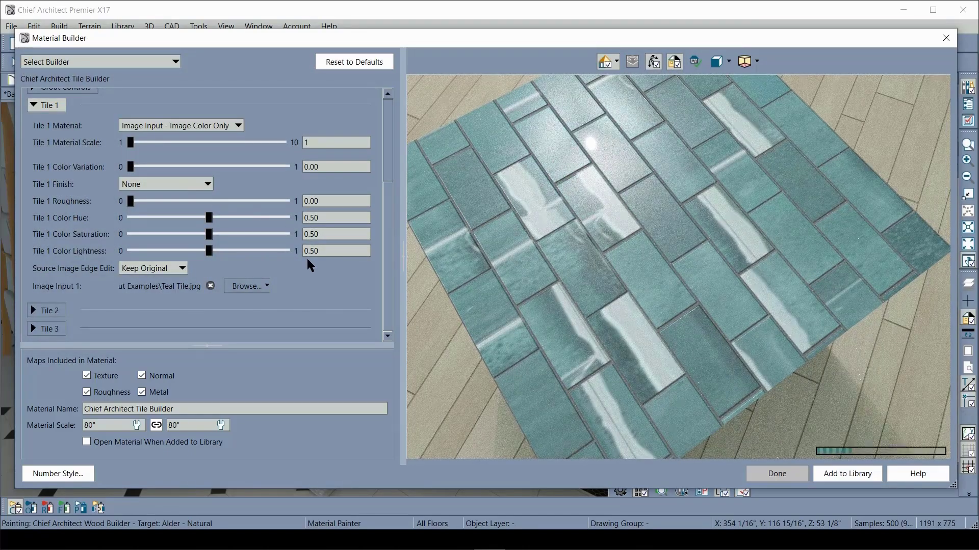
left_click(247, 286)
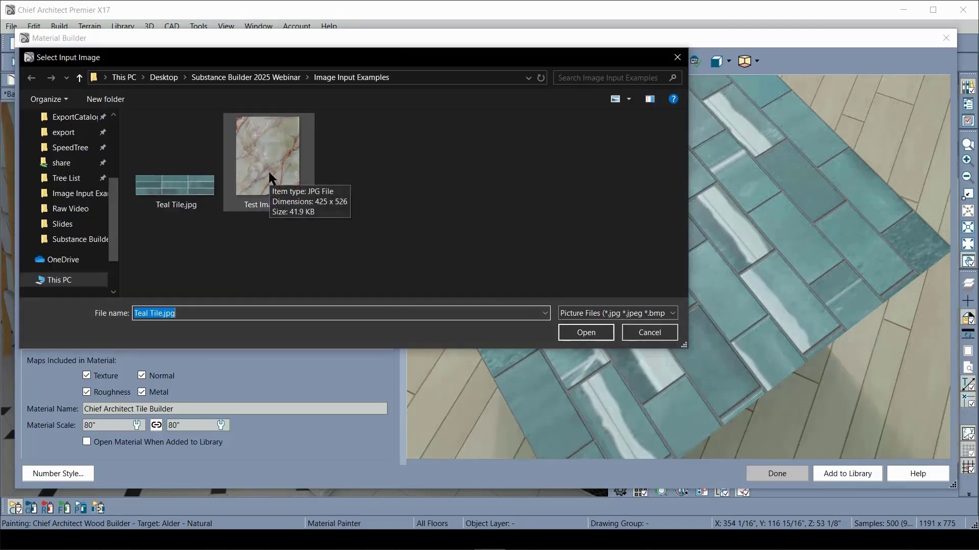
double_click(268, 173)
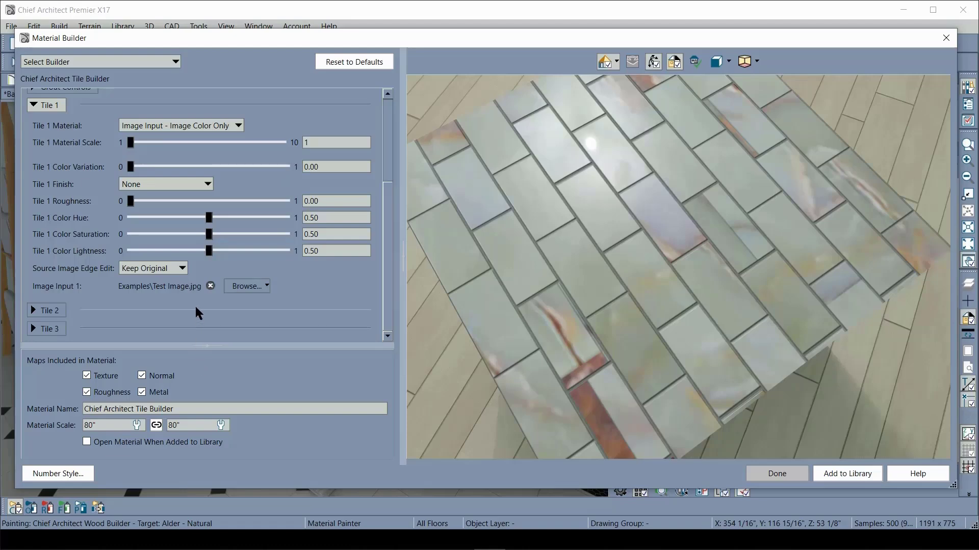
Compare the Make Seamless and Keep Original source image edge edits on Tile 1
left_click(182, 269)
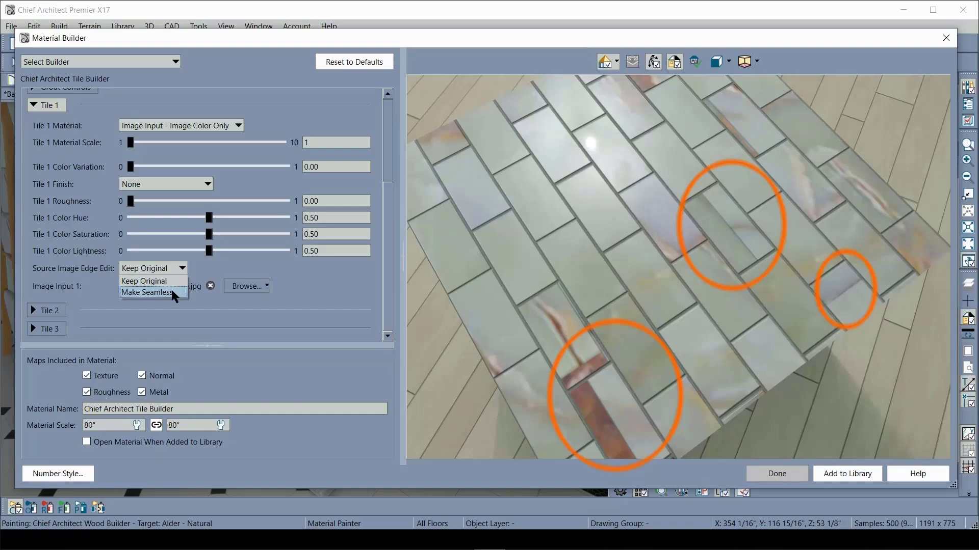
left_click(171, 292)
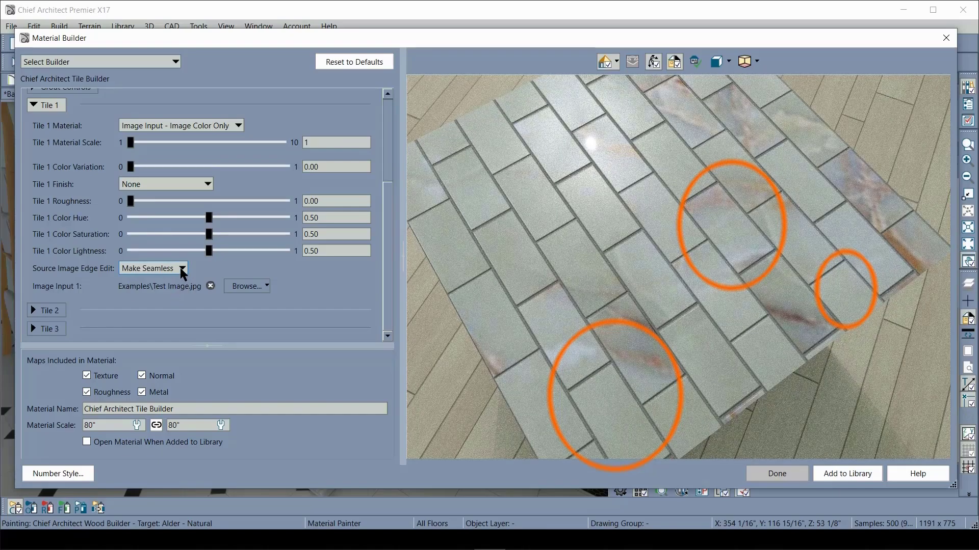
left_click(181, 269)
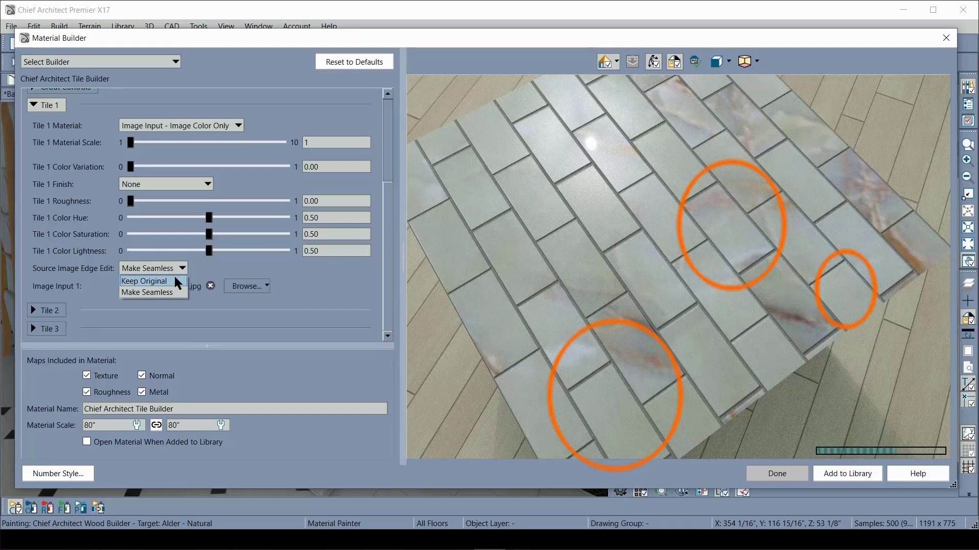
left_click(175, 281)
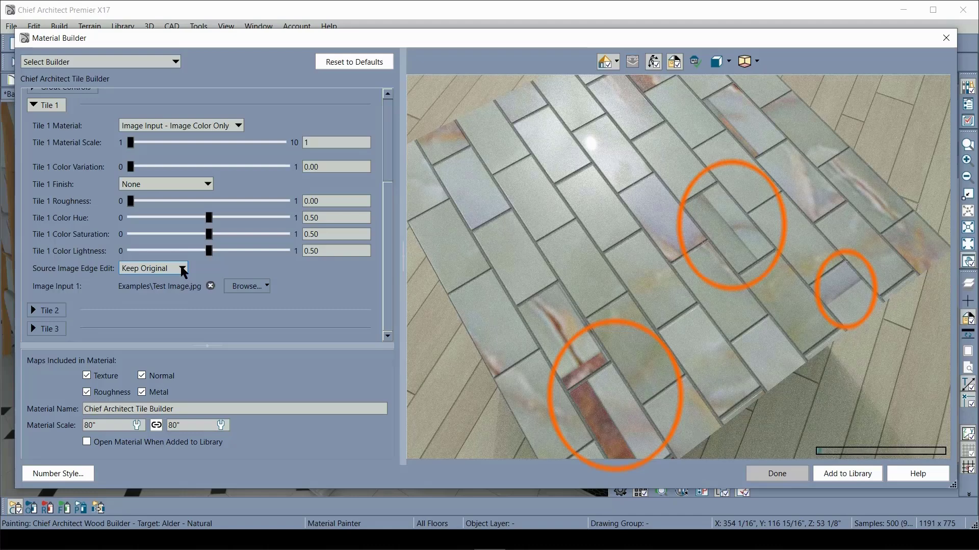
left_click(182, 269)
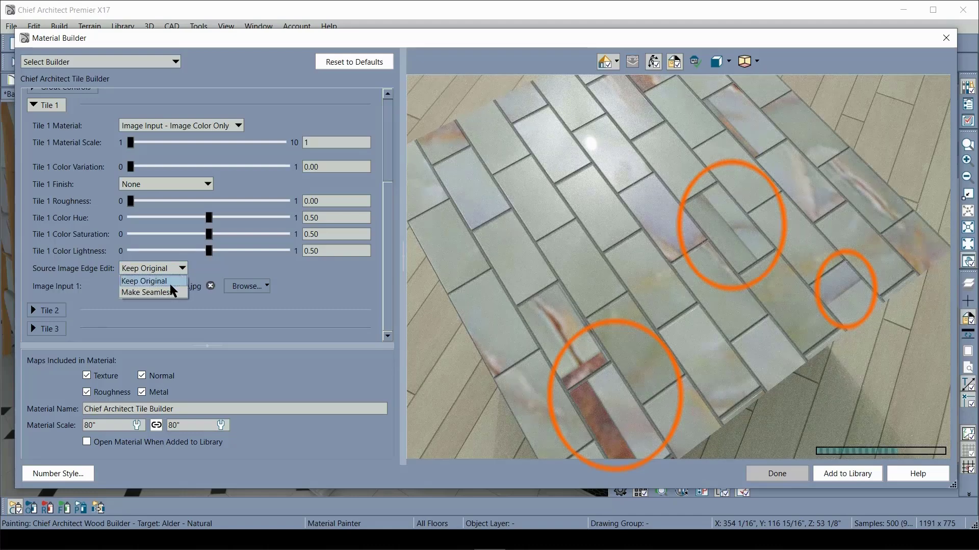
left_click(168, 285)
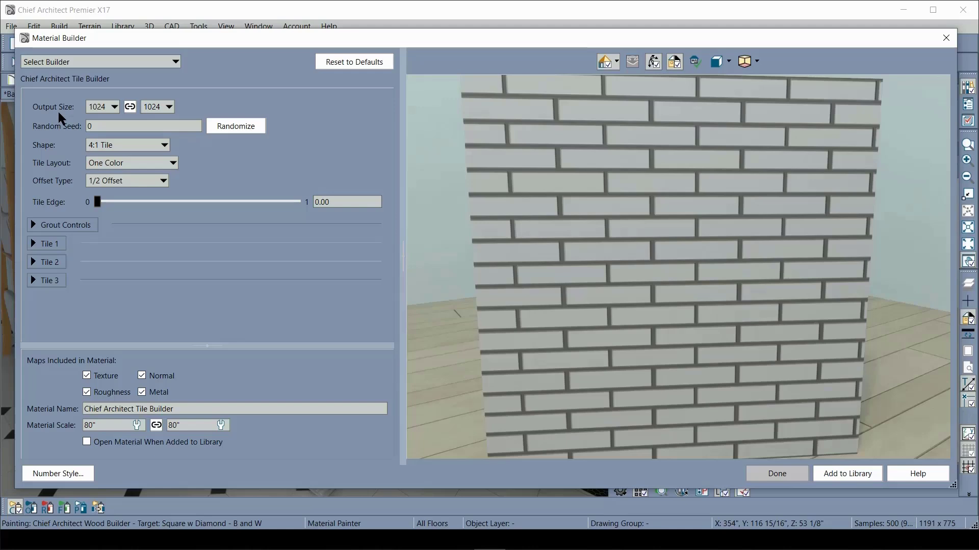
Show the grout controls and set the tile material's output size to 2048 x 2048
left_click(100, 107)
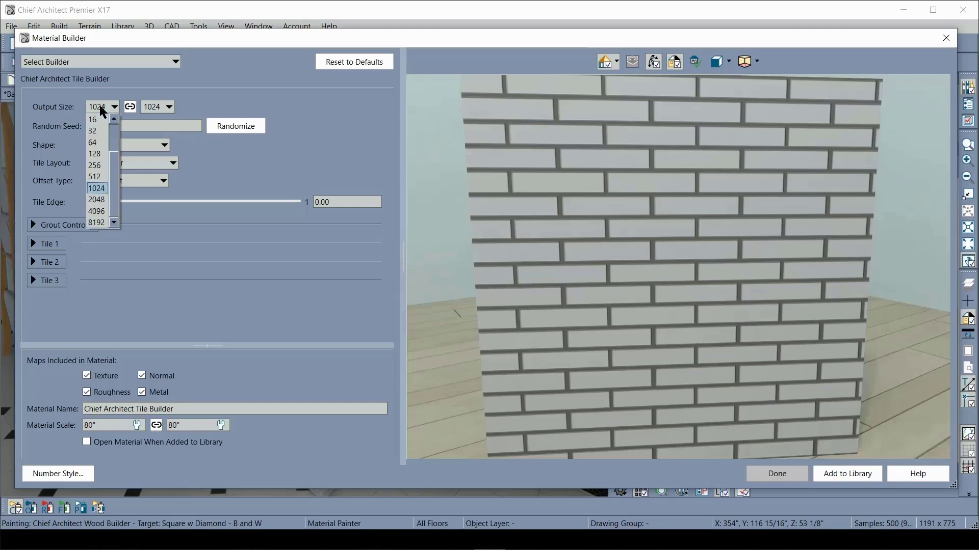
left_click(96, 189)
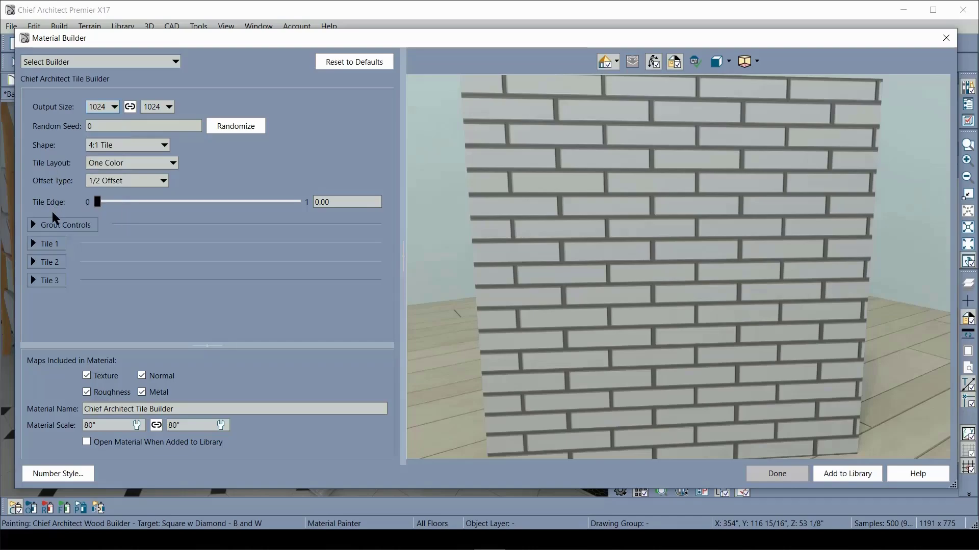
left_click(68, 225)
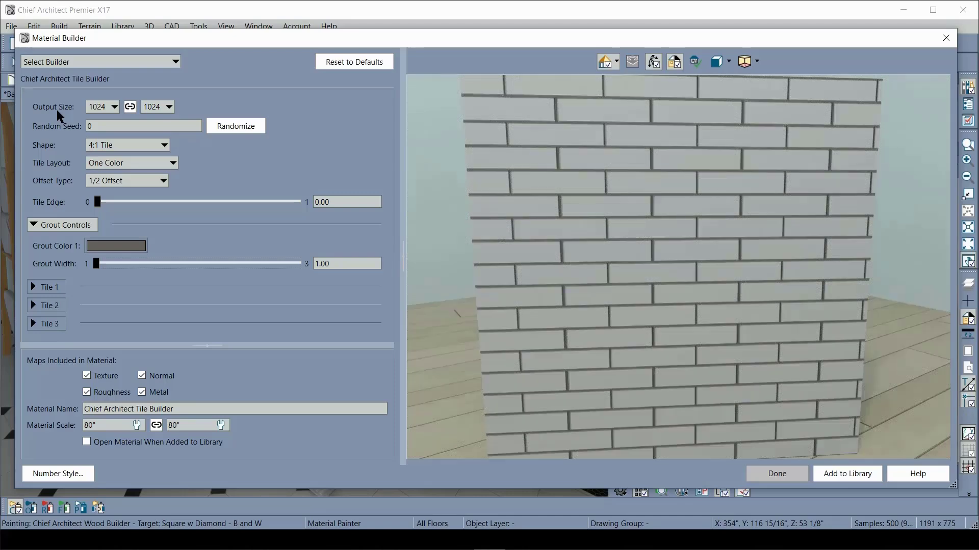
left_click(102, 107)
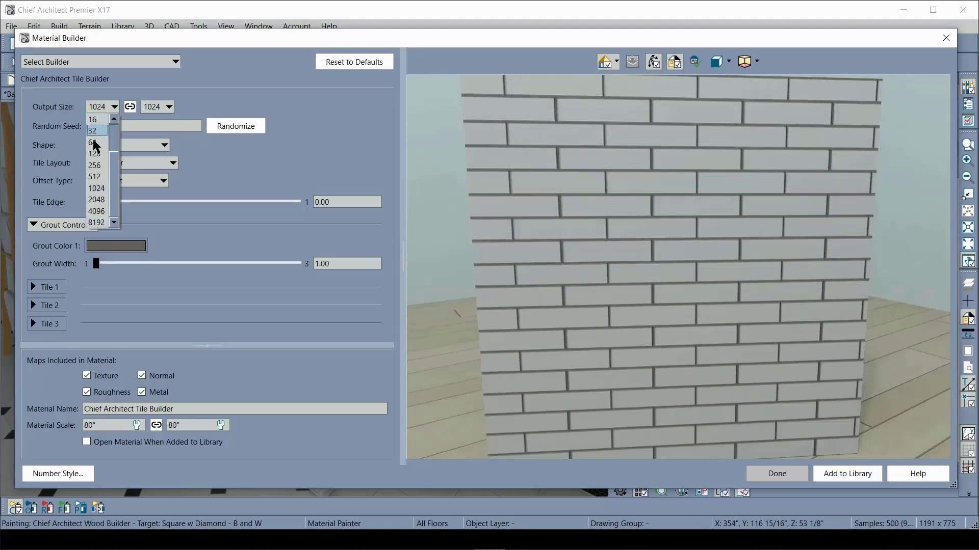
left_click(74, 186)
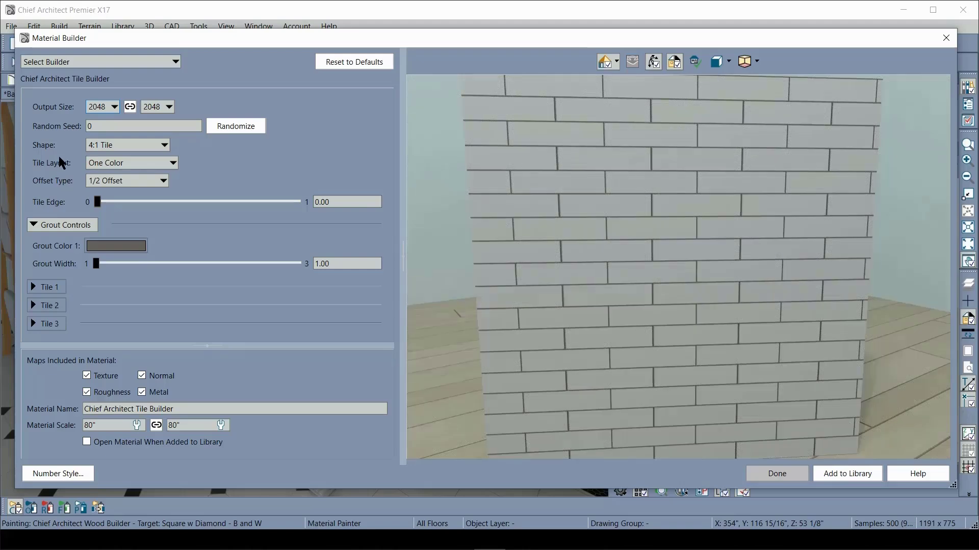
Raise the tile material's output size to 4096 x 4096 and examine the grout lines in the preview
left_click(91, 110)
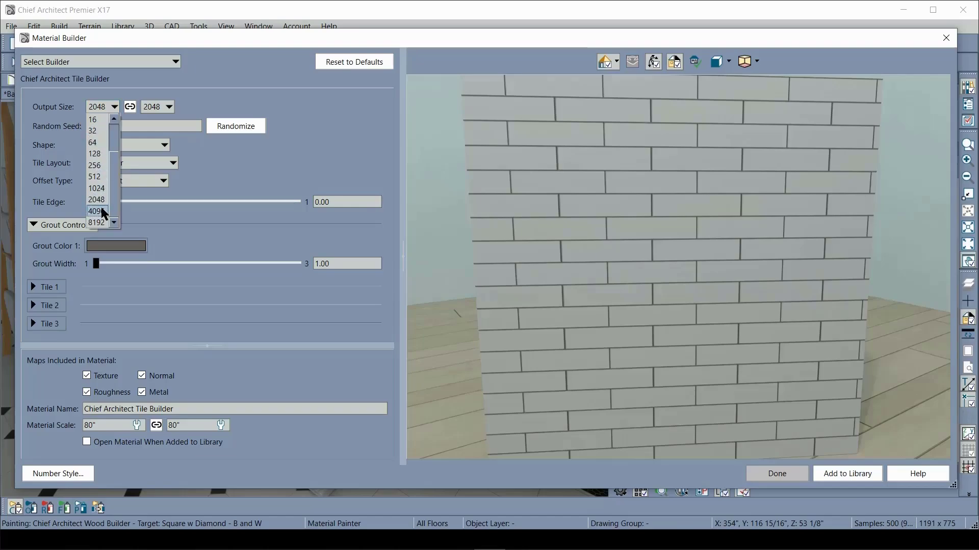
left_click(66, 192)
key("Down")
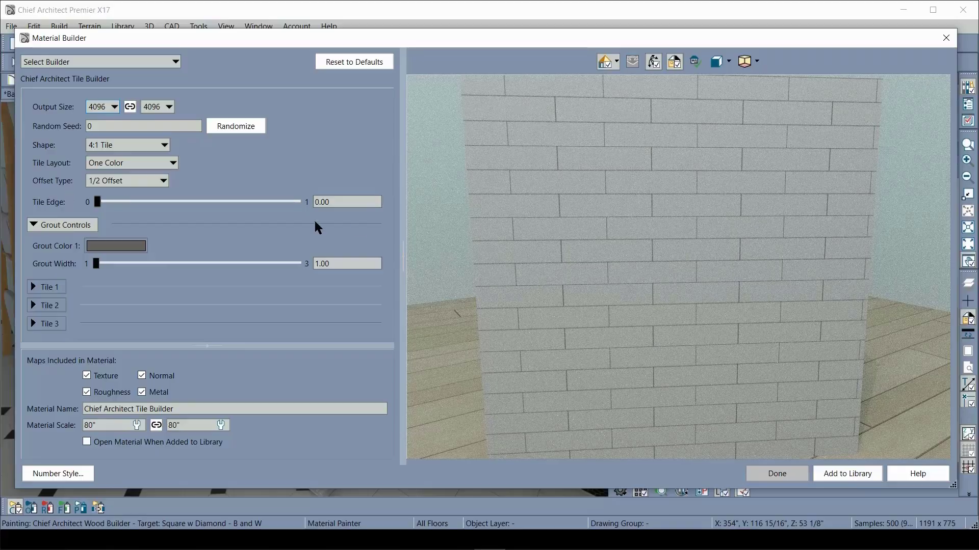
left_click_drag(521, 253, 690, 236)
scroll(690, 236, "up", 3)
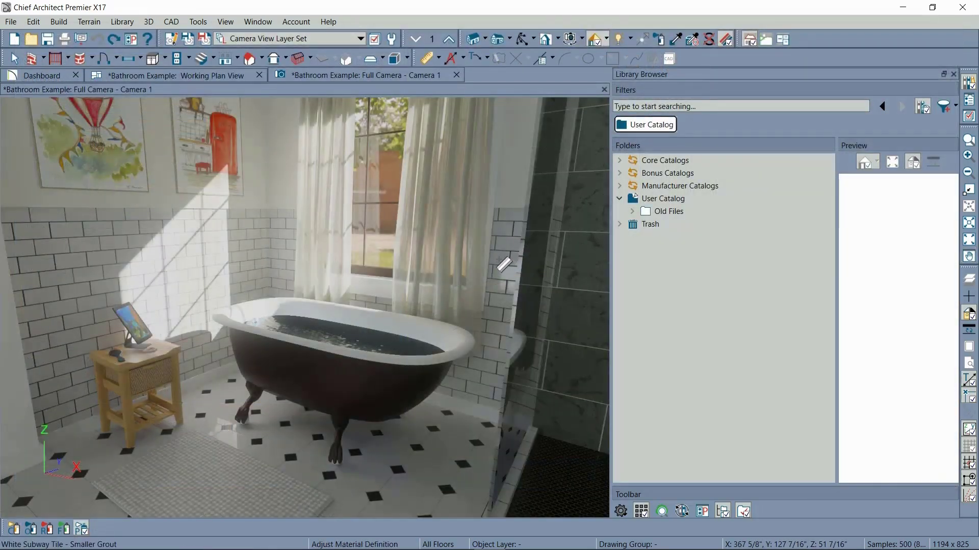
Set the X and Y texture scale of the wall's White Subway Tile - Smaller Grout material to 120"
left_click(504, 264)
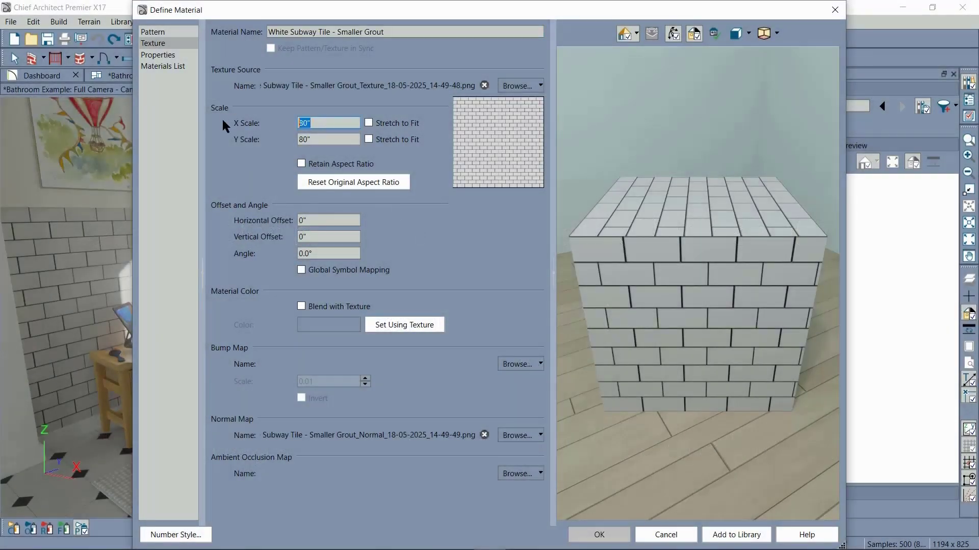
type("120")
key("Tab")
type("120")
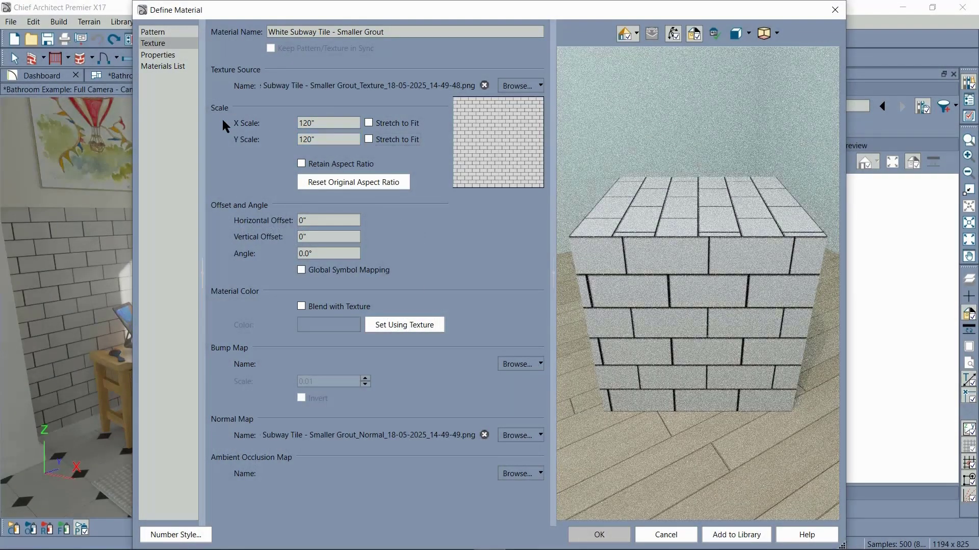
left_click(581, 536)
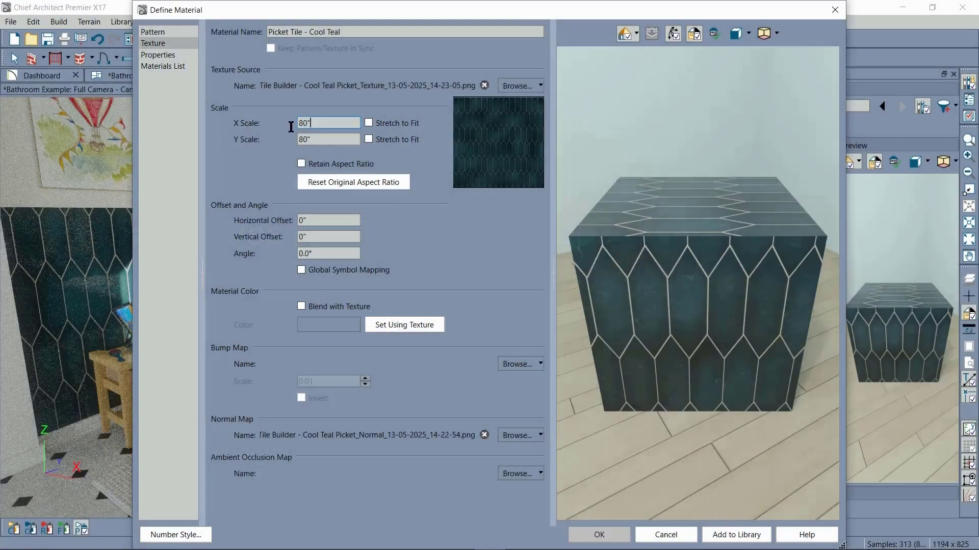
Set the X and Y texture scale of the Picket Tile - Cool Teal material to 120"
type("120")
key("Tab")
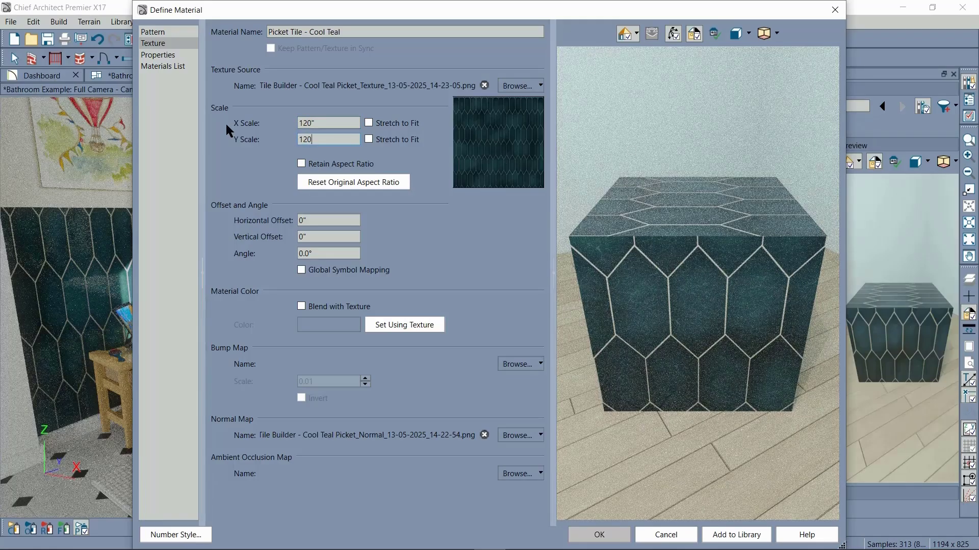
key("Return")
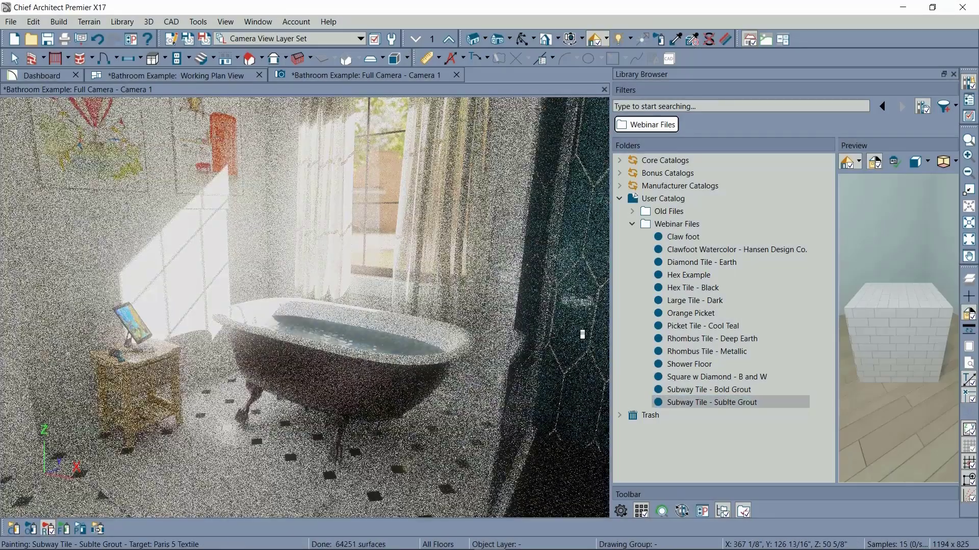
Paint the teal shower walls with the Subway Tile - Sublte Grout material and leave the Material Painter
left_click(590, 337)
key("space")
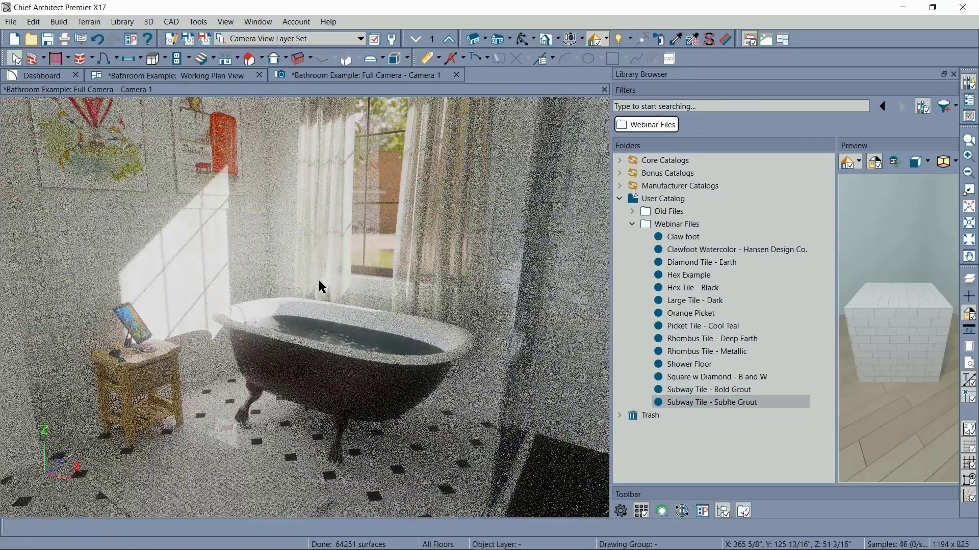
Create a cross section/elevation view from the working plan, facing the tiled wall beside the bathtub, and inspect the tile's upper edge
left_click(164, 76)
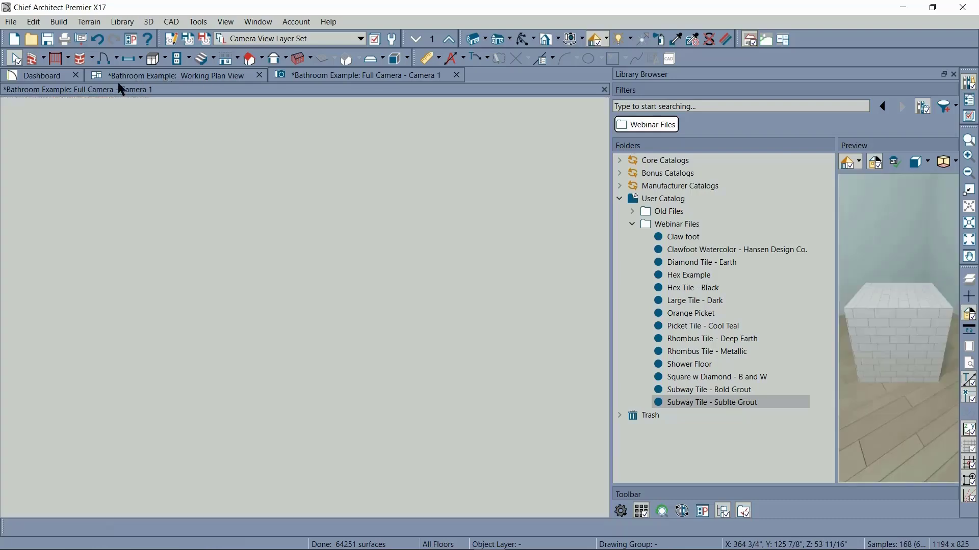
left_click(469, 42)
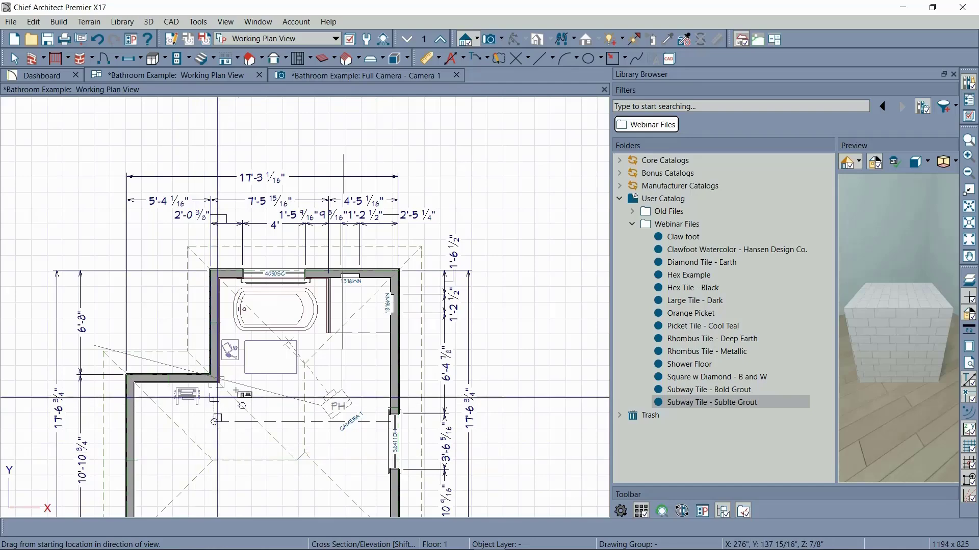
left_click_drag(241, 391, 175, 391)
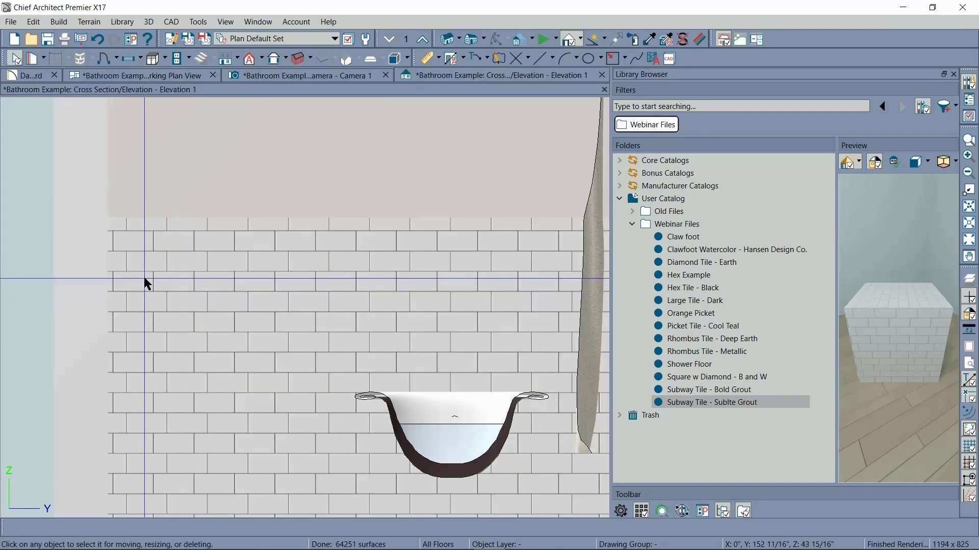
scroll(149, 278, "up", 3)
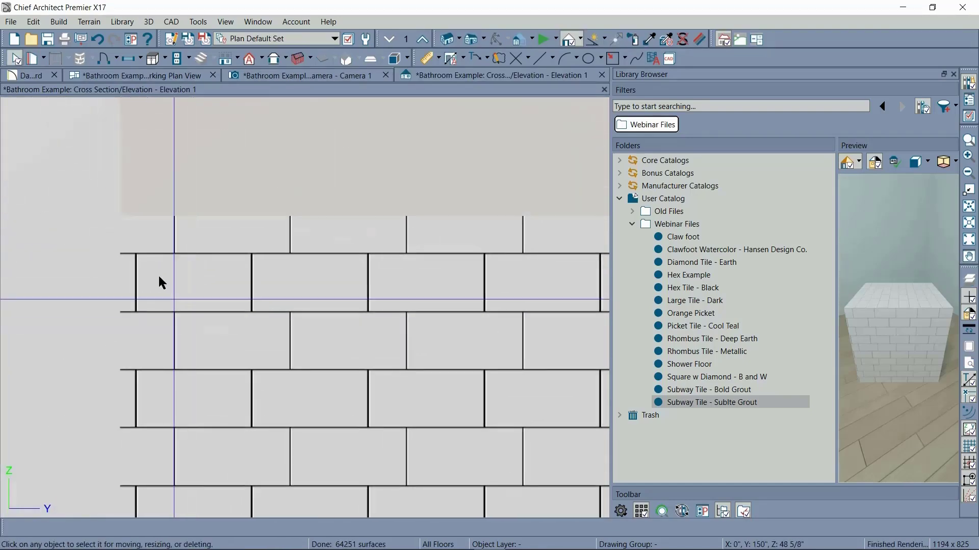
scroll(149, 260, "up", 2)
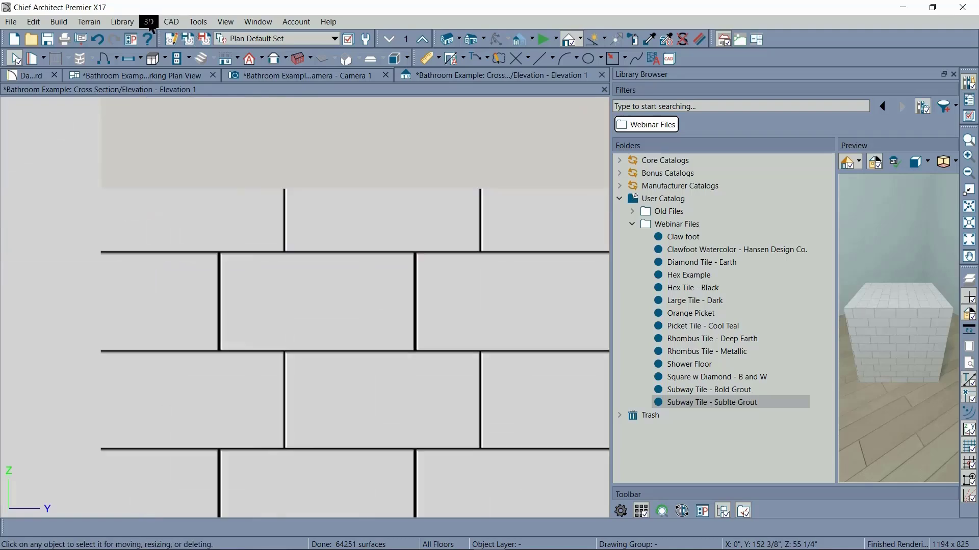
Draw a vertical CAD line from the tile's upper edge down to the first grout line in the elevation and open its specification
left_click(169, 26)
mouse_move(194, 71)
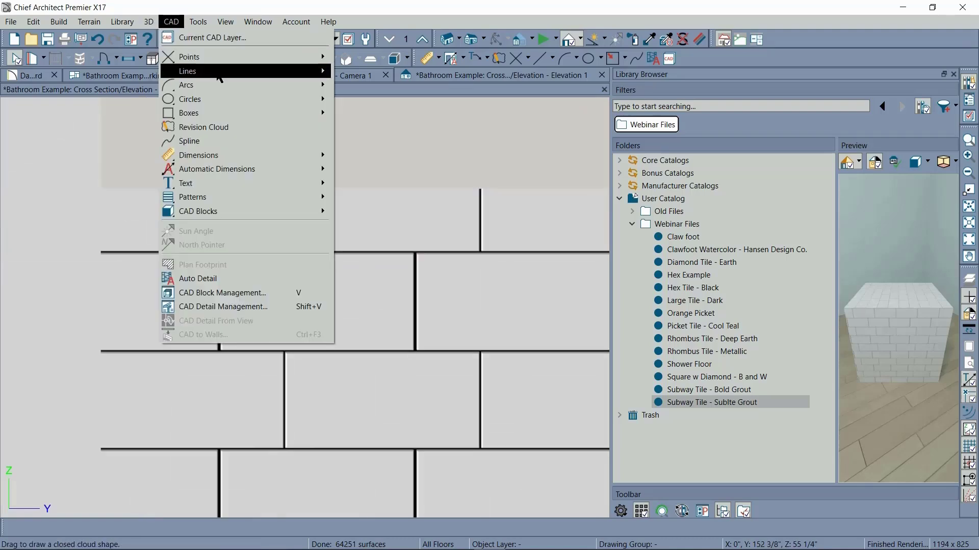
left_click(367, 72)
left_click_drag(225, 188, 224, 188)
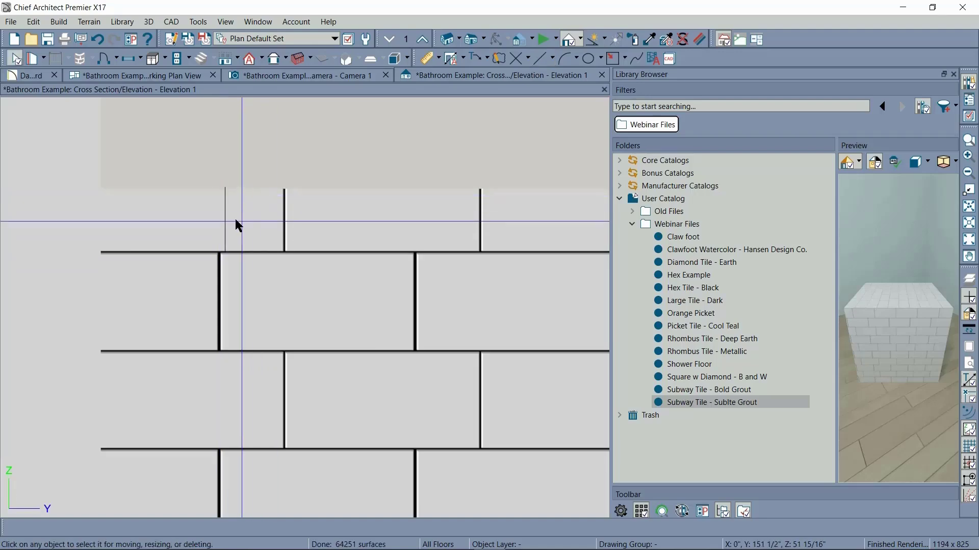
double_click(225, 219)
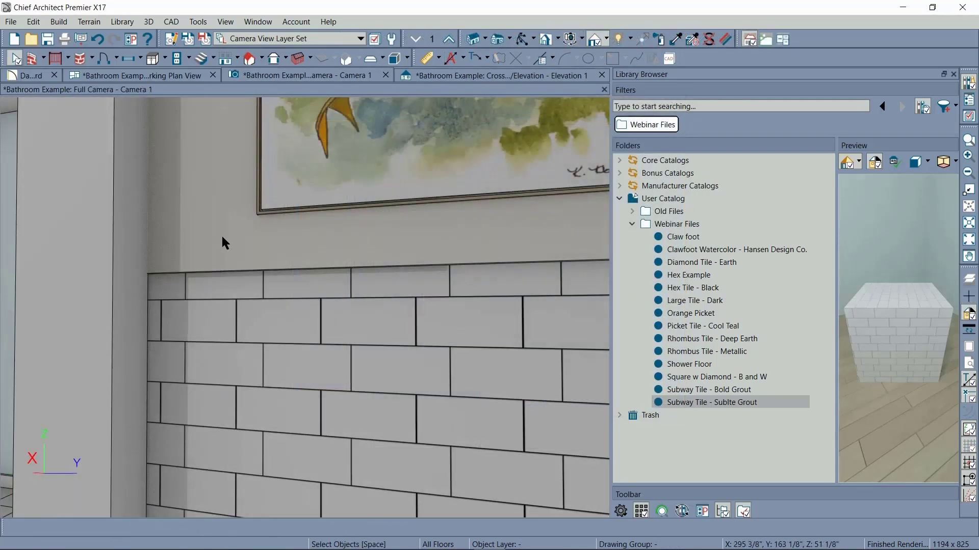
With the Interactive Material Editor, shift the tiled wall's Subway Tile - Sublte Grout texture down, scale it smaller, and move it toward the wall's upper left corner
left_click(148, 21)
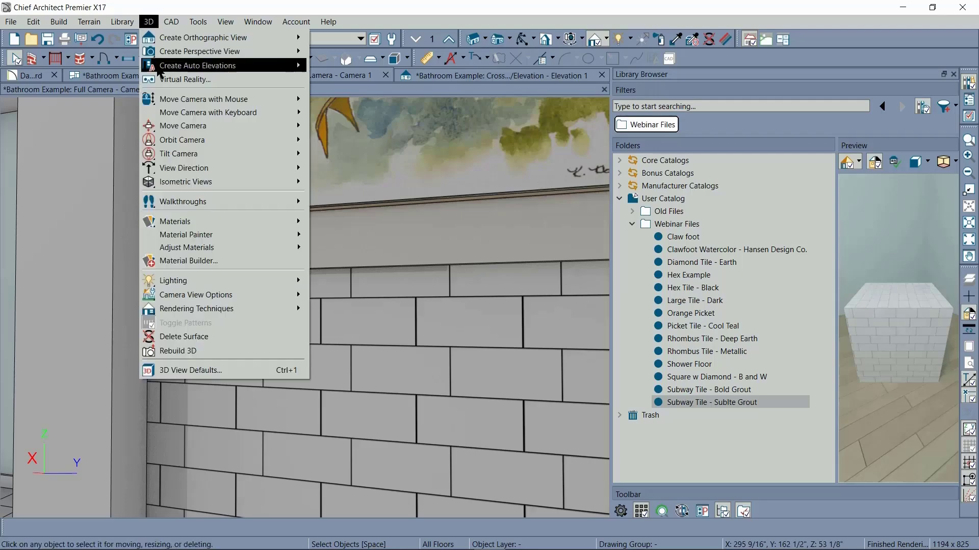
mouse_move(209, 248)
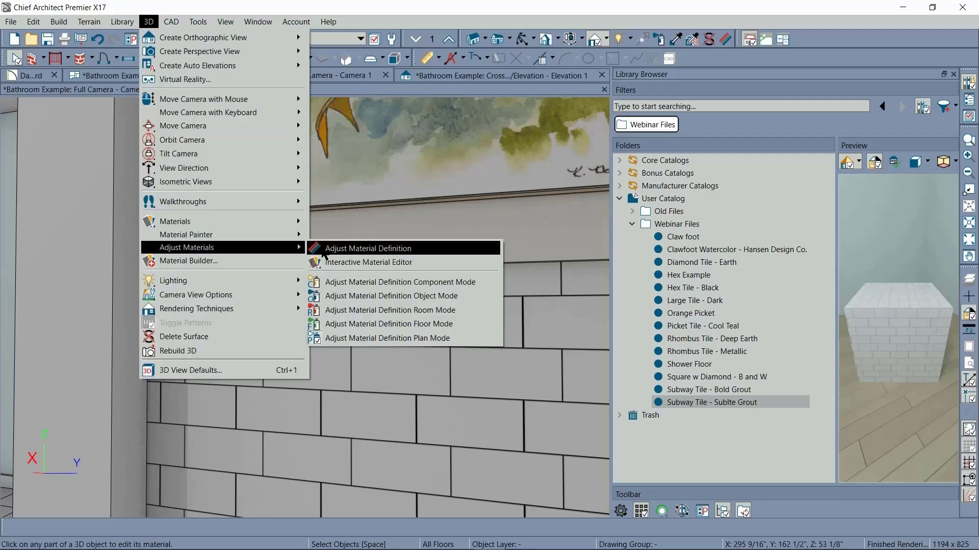
left_click(356, 262)
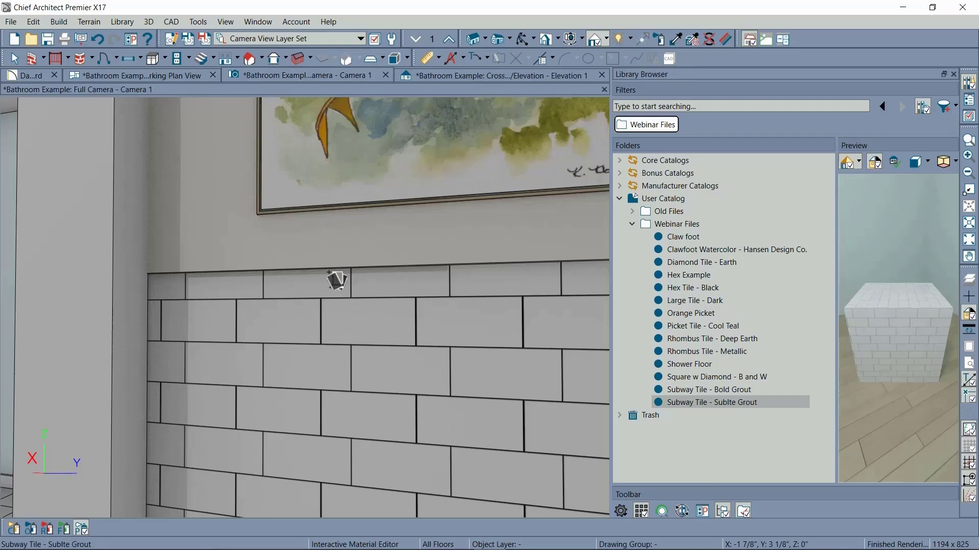
left_click(321, 302)
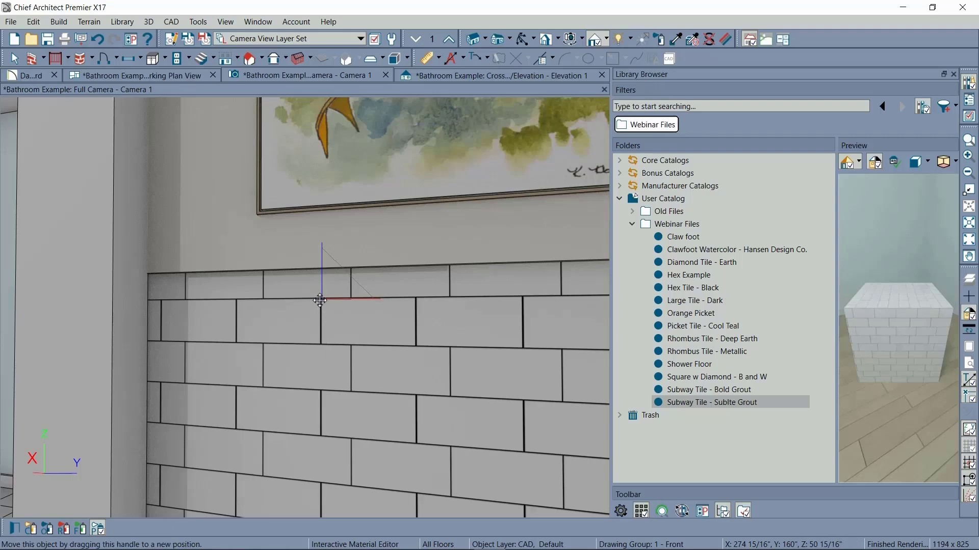
left_click_drag(322, 299, 286, 349)
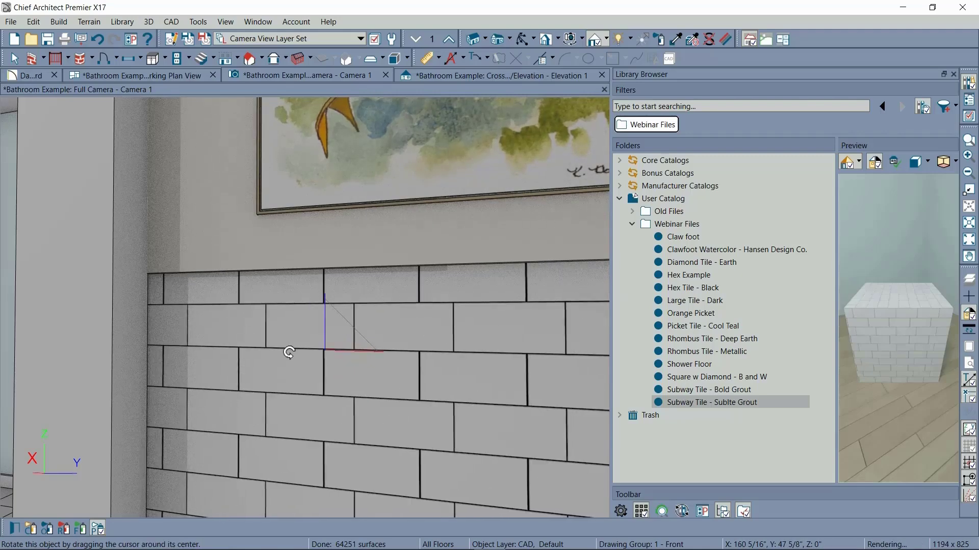
mouse_move(351, 325)
left_mouse_down()
mouse_move(359, 318)
mouse_move(351, 328)
mouse_move(337, 322)
mouse_move(346, 330)
left_mouse_up()
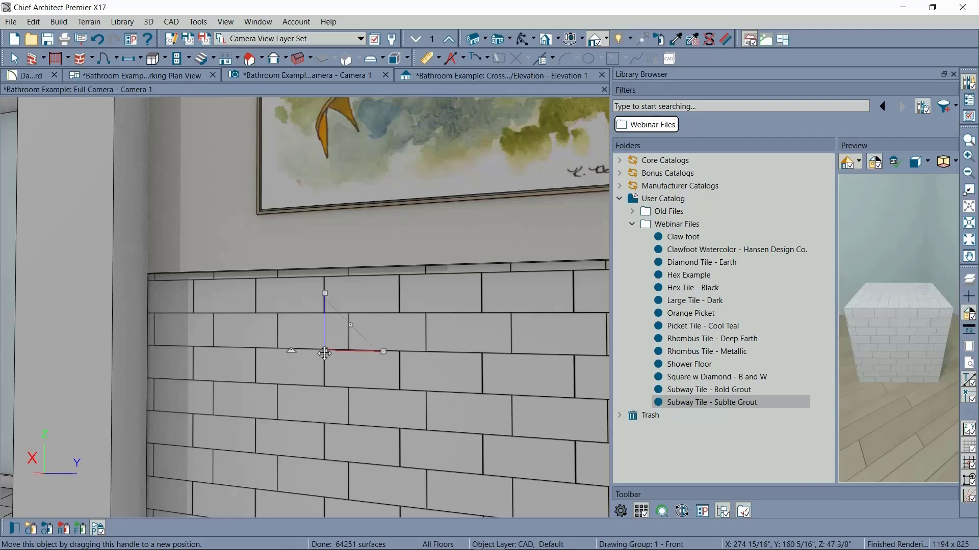
left_click_drag(325, 352, 123, 259)
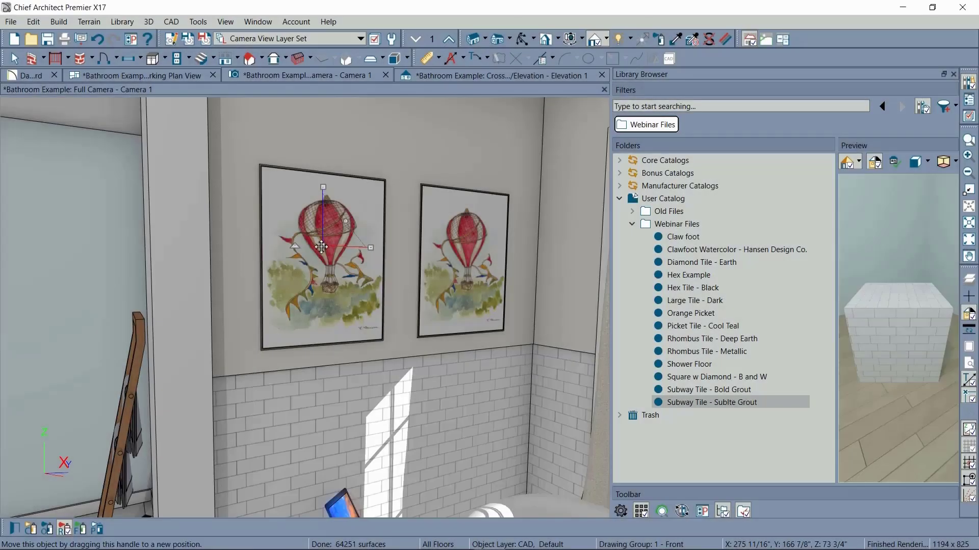
Shift the balloon picture's texture, then copy the left picture's material as "Hot Air Balloon Watercolor - Hansen Design Co._2 Left" and reposition it separately
mouse_move(321, 247)
left_mouse_down()
mouse_move(309, 241)
mouse_move(324, 238)
left_mouse_up()
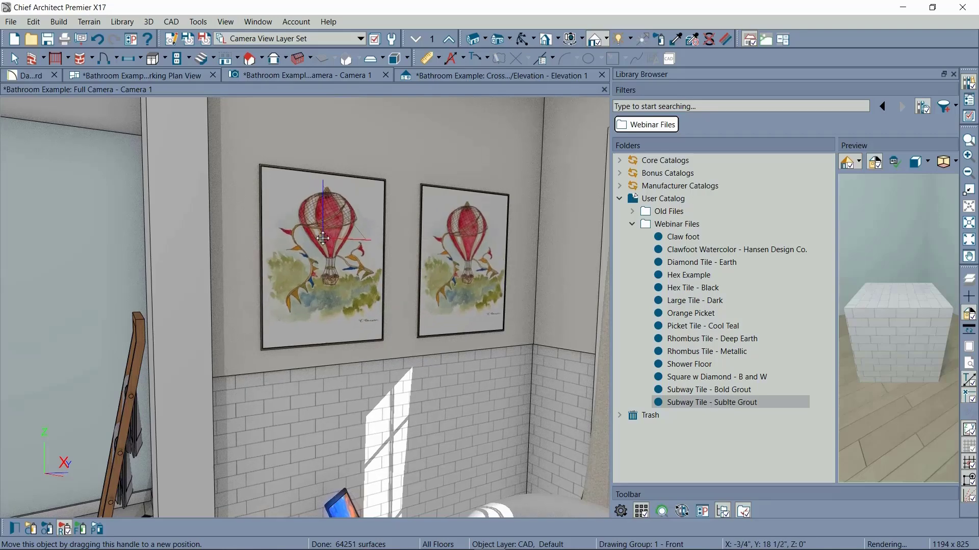
left_click(32, 529)
left_click(341, 264)
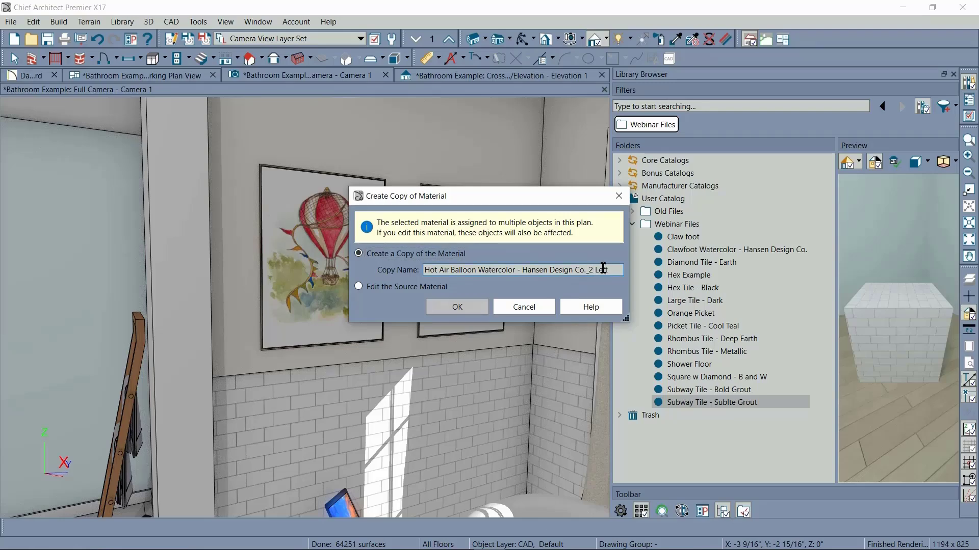
left_click(469, 307)
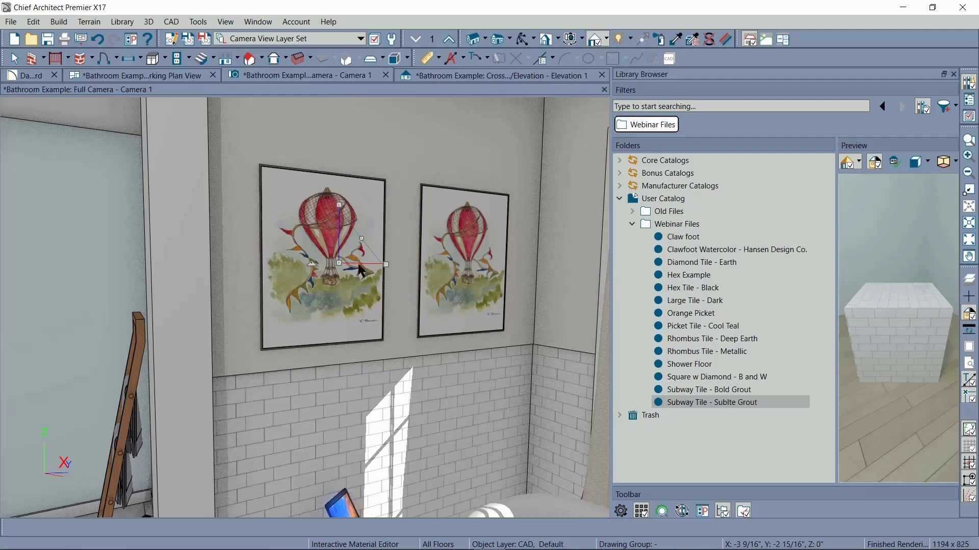
mouse_move(338, 262)
left_mouse_down()
mouse_move(324, 266)
mouse_move(336, 267)
left_mouse_up()
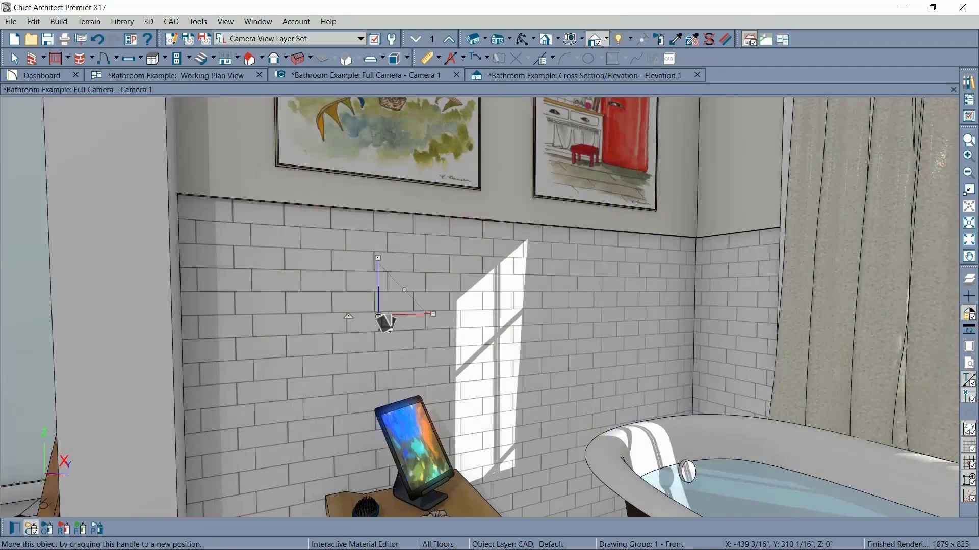
Shift the subway tile texture on the wall beside the bathtub and rotate it by an exact angle of 45°
mouse_move(378, 323)
left_mouse_down()
mouse_move(393, 316)
mouse_move(379, 321)
left_mouse_up()
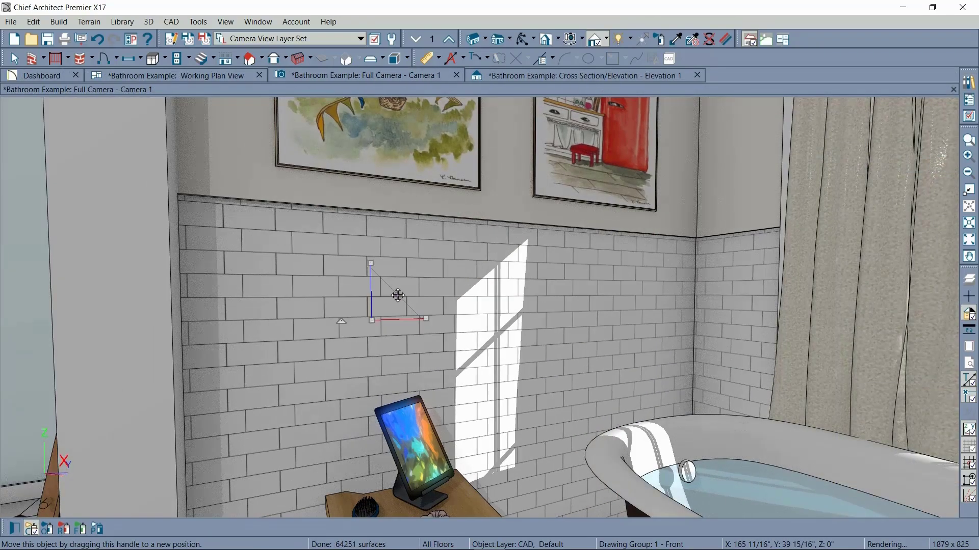
mouse_move(410, 284)
left_mouse_down()
mouse_move(377, 305)
mouse_move(341, 286)
mouse_move(336, 327)
mouse_move(329, 305)
left_mouse_up()
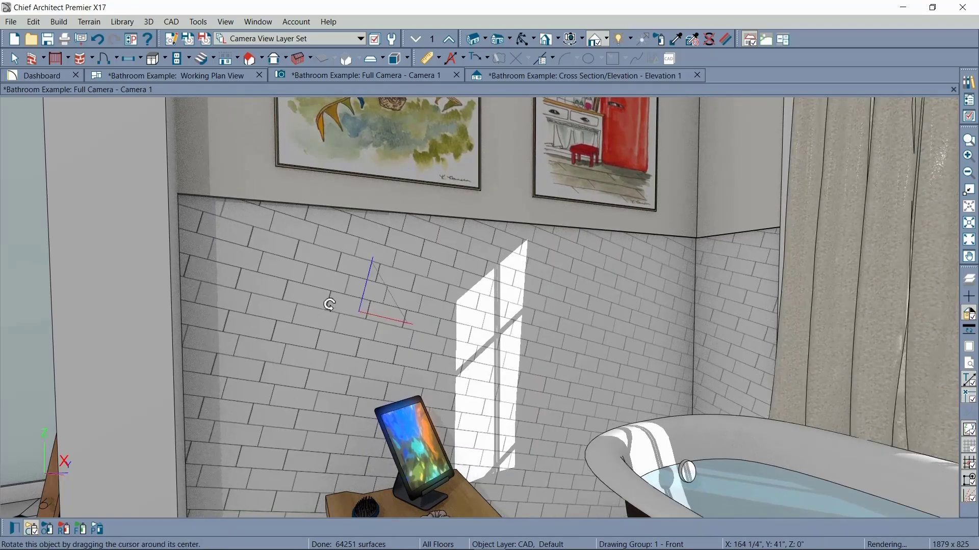
key("Tab")
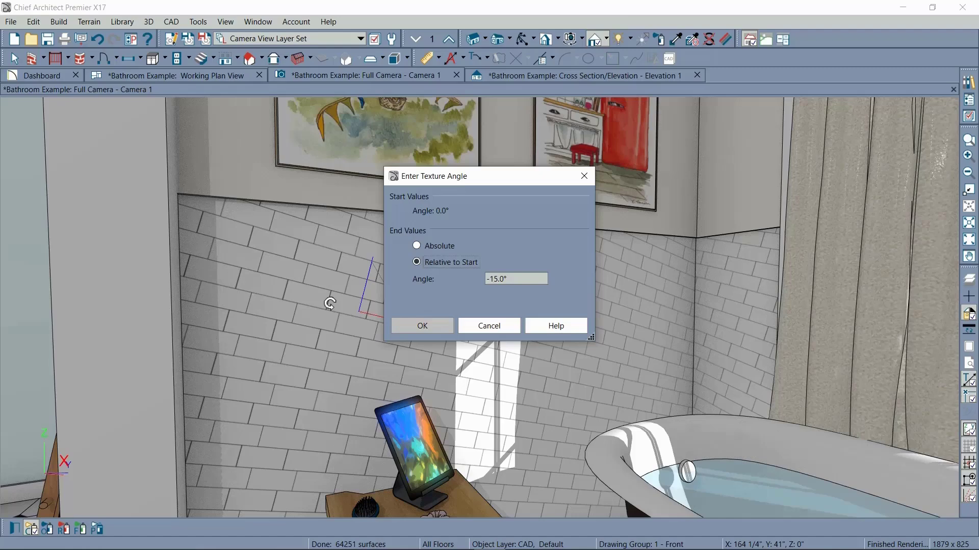
key("Tab")
type("45")
key("Return")
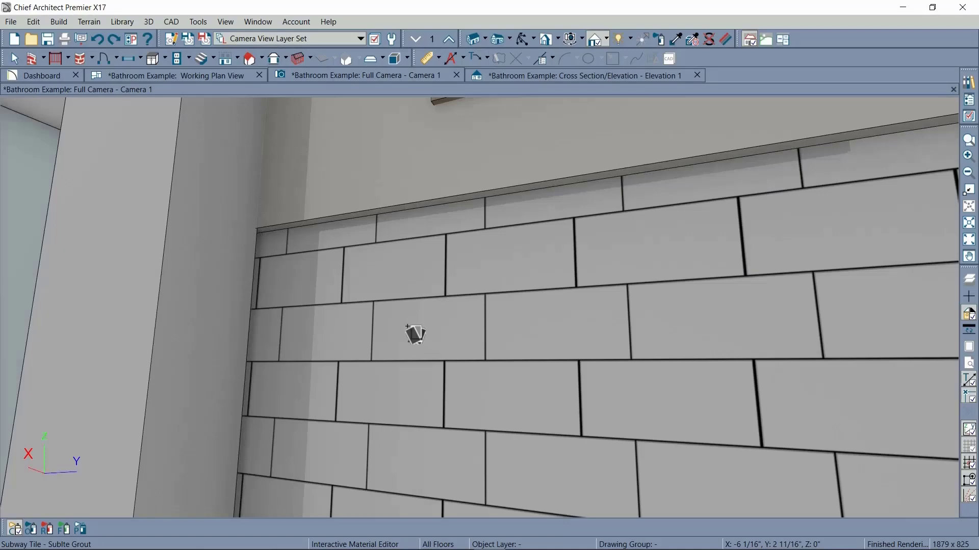
Move the Subway Tile - Sublte Grout texture so a grout intersection aligns with the tiled wall's upper left corner
left_click(376, 305)
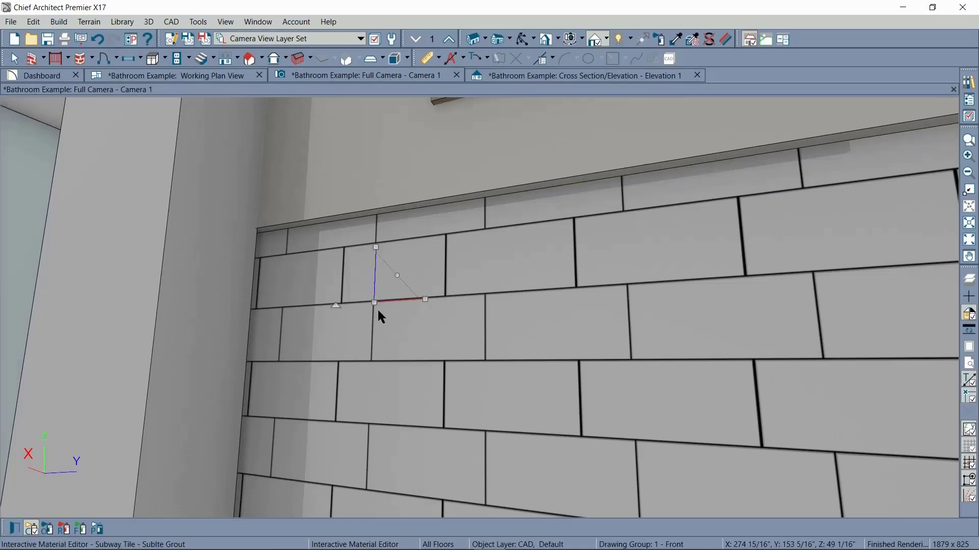
left_click_drag(375, 302, 258, 234)
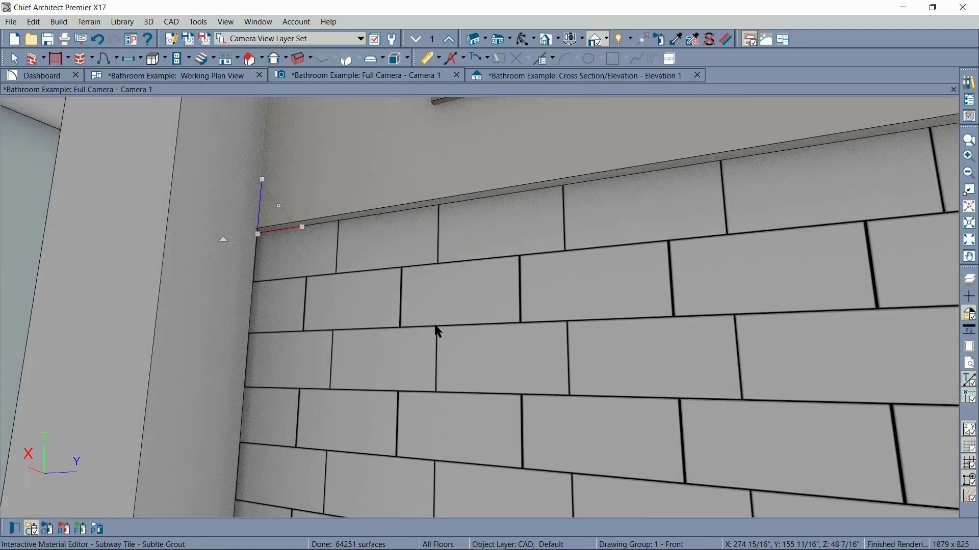
left_click(437, 332)
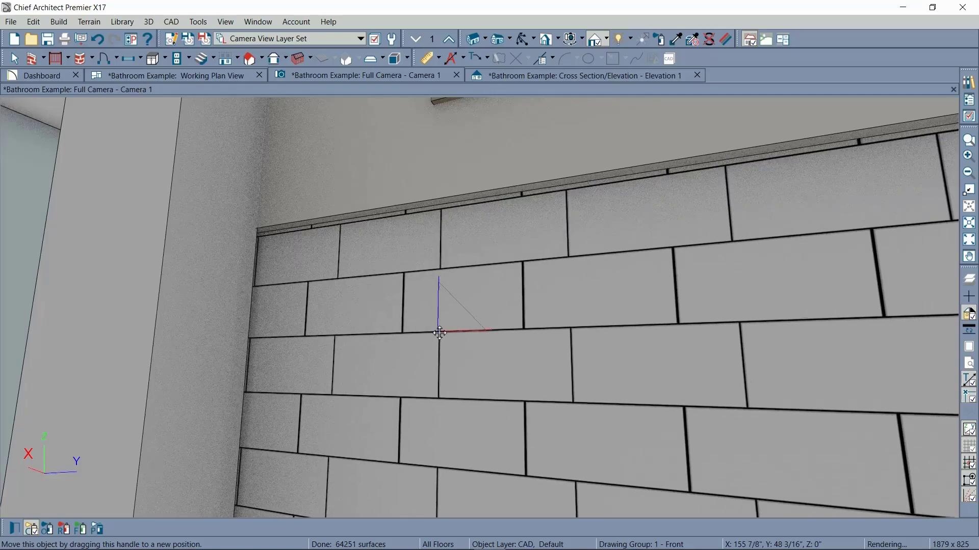
left_click_drag(439, 333, 256, 234)
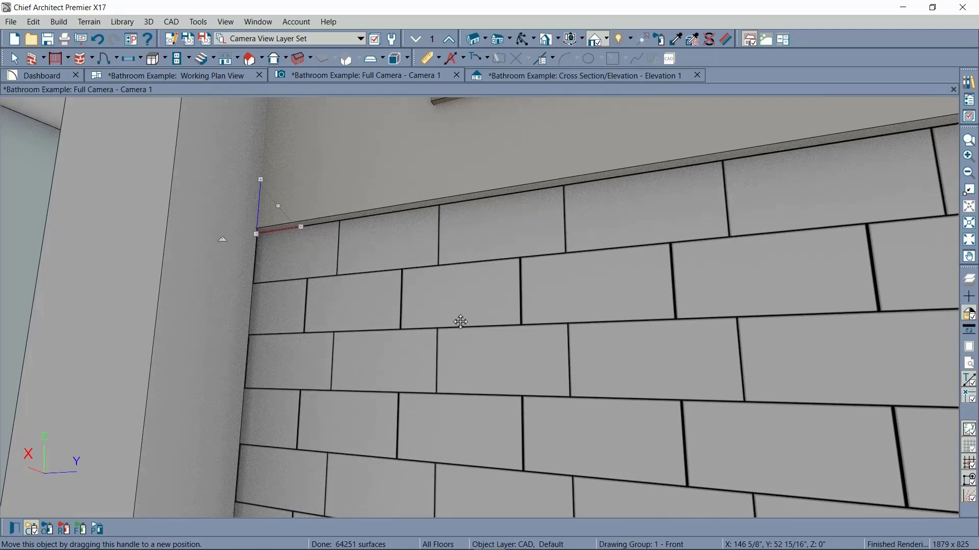
Pick other grout intersections on the tiled wall as anchor points for the texture
left_click(400, 328)
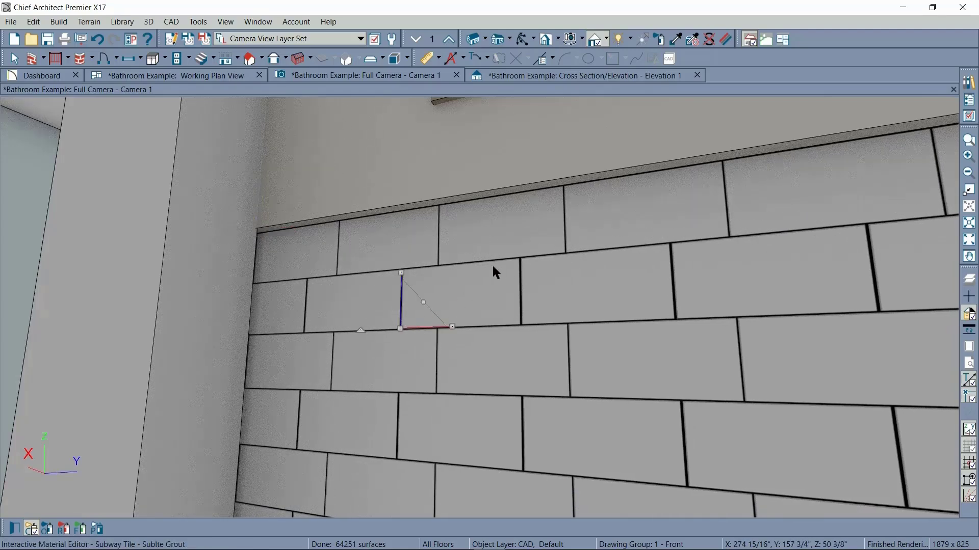
left_click(519, 260)
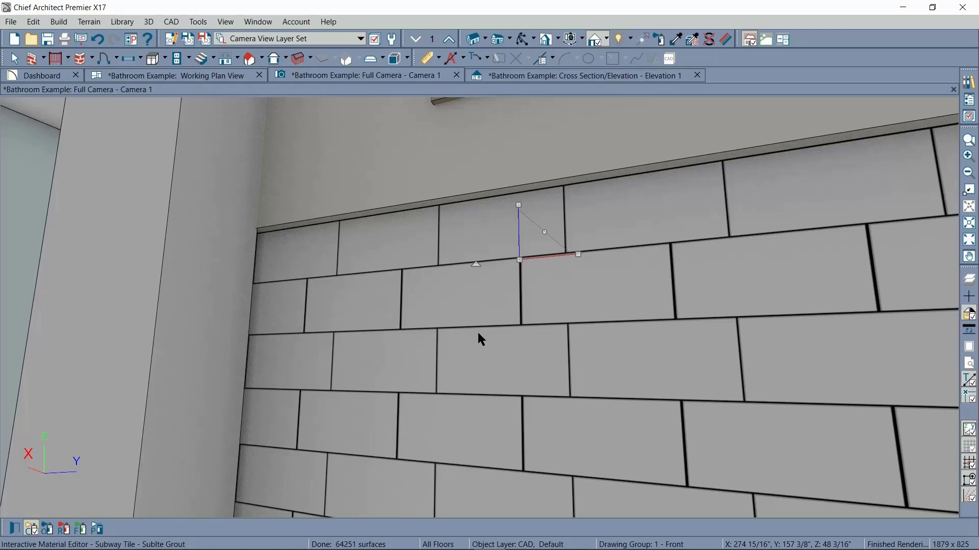
left_click(496, 363)
mouse_move(519, 337)
left_mouse_down()
mouse_move(554, 311)
mouse_move(519, 337)
left_mouse_up()
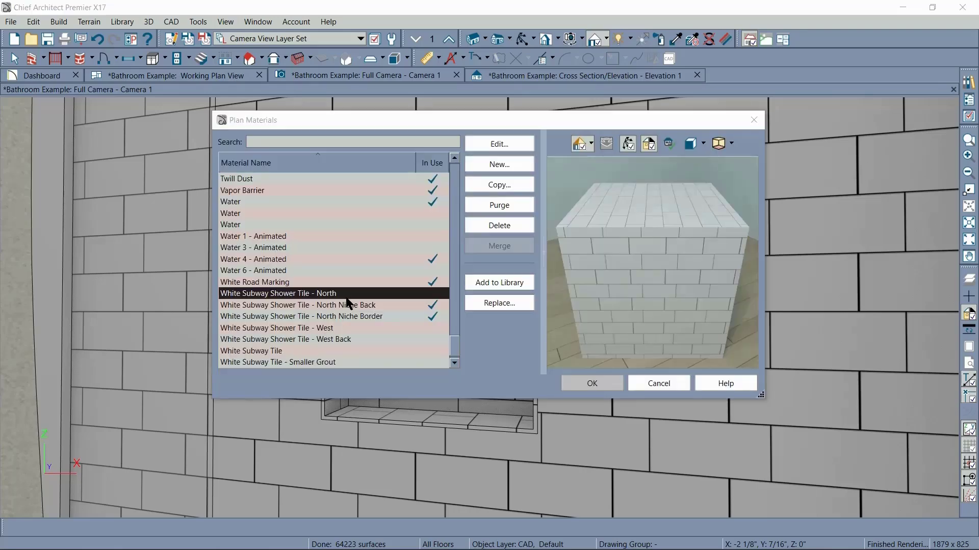
Review the White Subway Shower Tile materials for the north niche back, north niche border and west wall among the plan materials
left_click(346, 306)
left_click(343, 317)
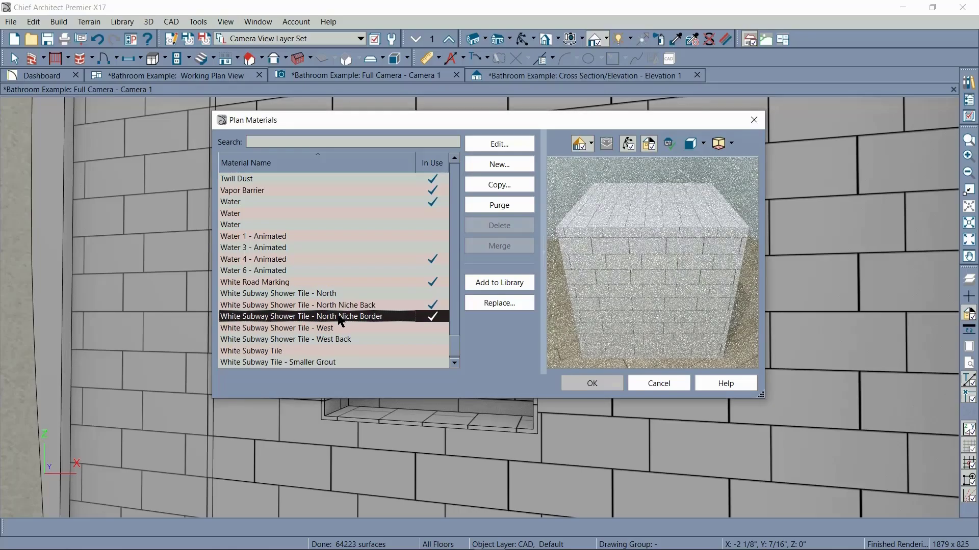
left_click(333, 328)
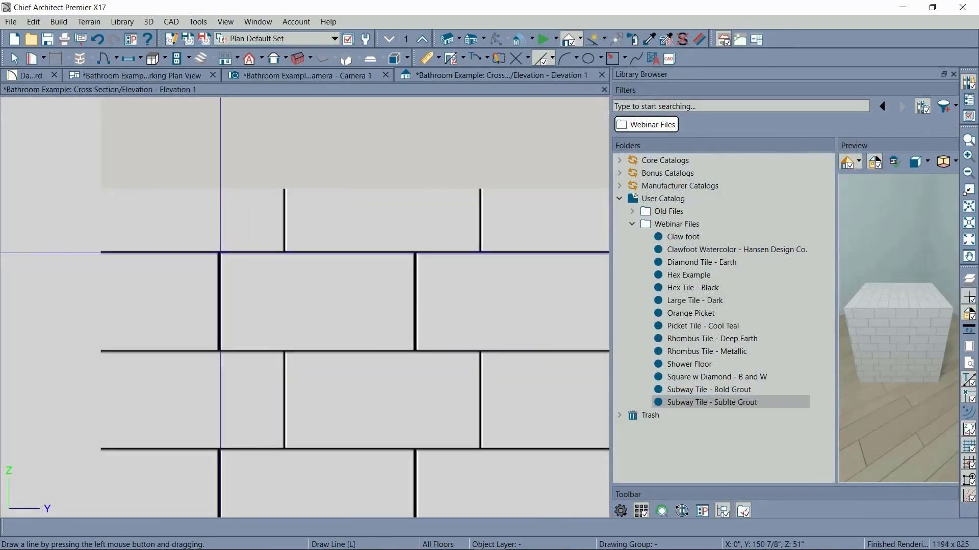
Check the measuring line in the elevation and set the White Subway Shower Tile - North Niche Border texture's vertical offset to 2"
double_click(225, 220)
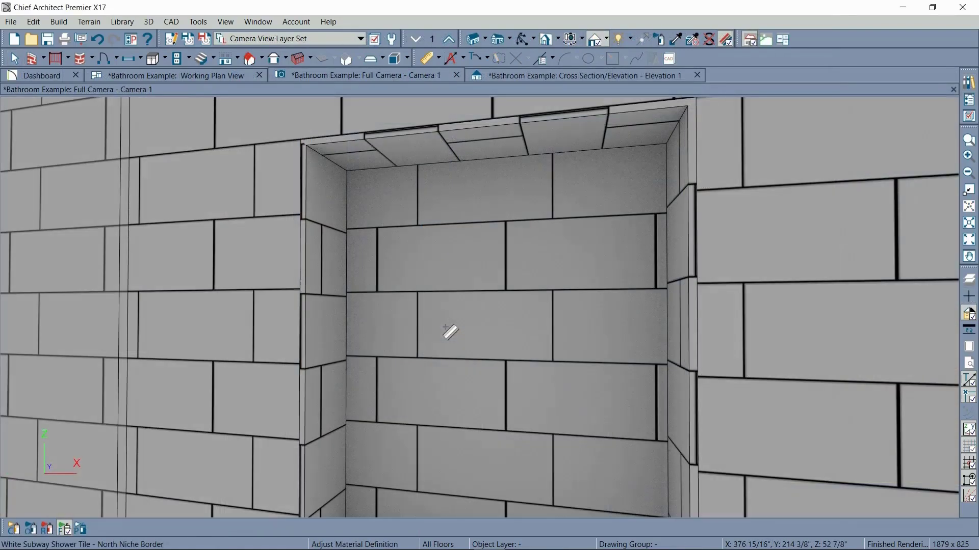
left_click(450, 332)
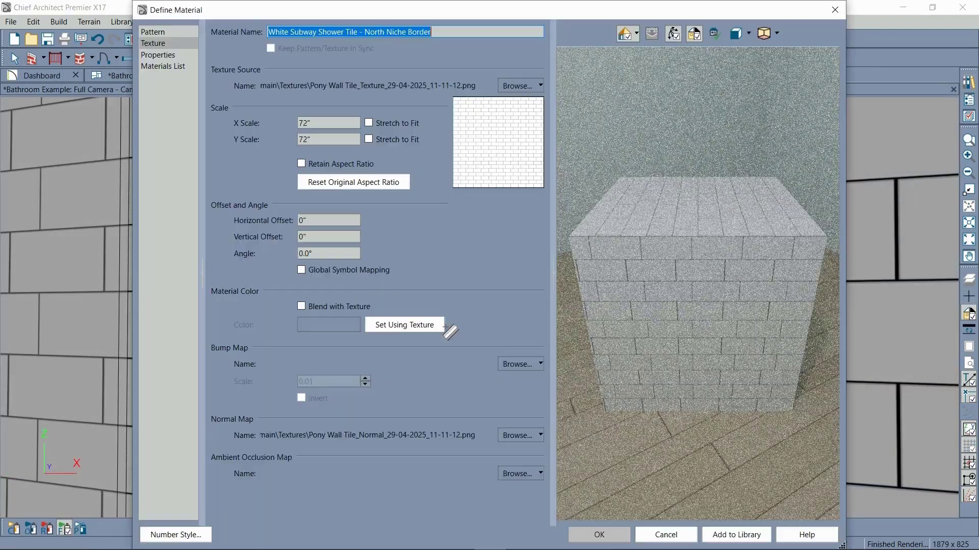
left_click(329, 236)
left_click_drag(278, 234, 200, 228)
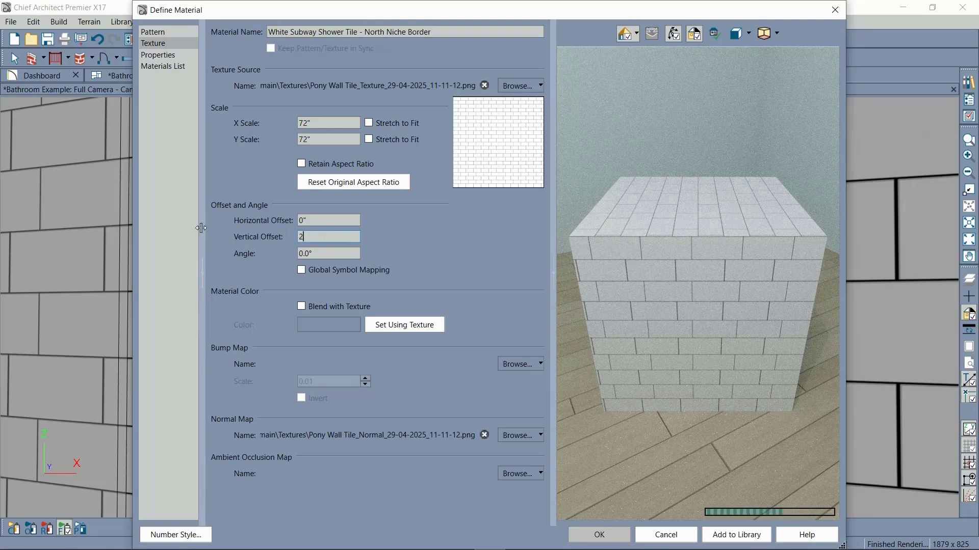
key("Return")
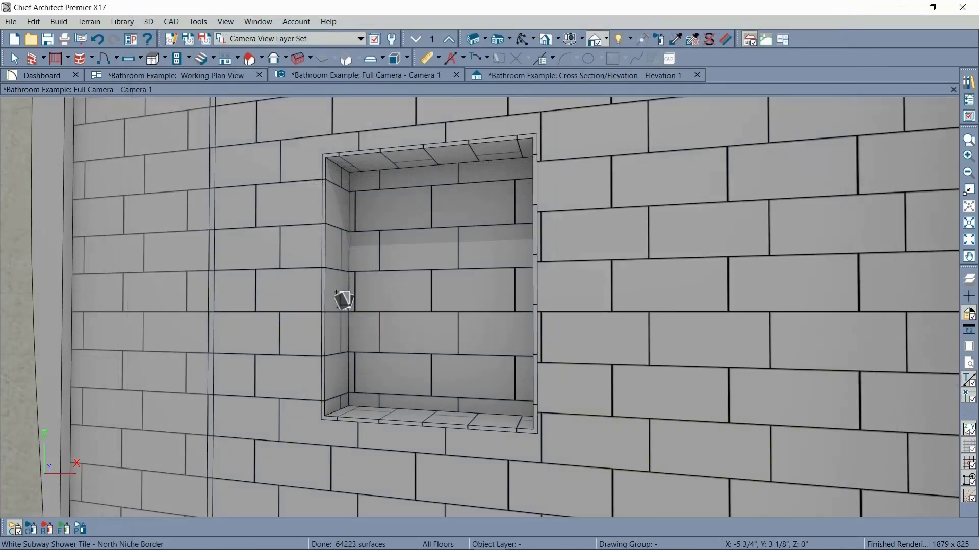
Copy the tile material on the shower niche's left side as "White Subway Shower Tile - West Niche Border"
left_click(336, 292)
left_click(538, 270)
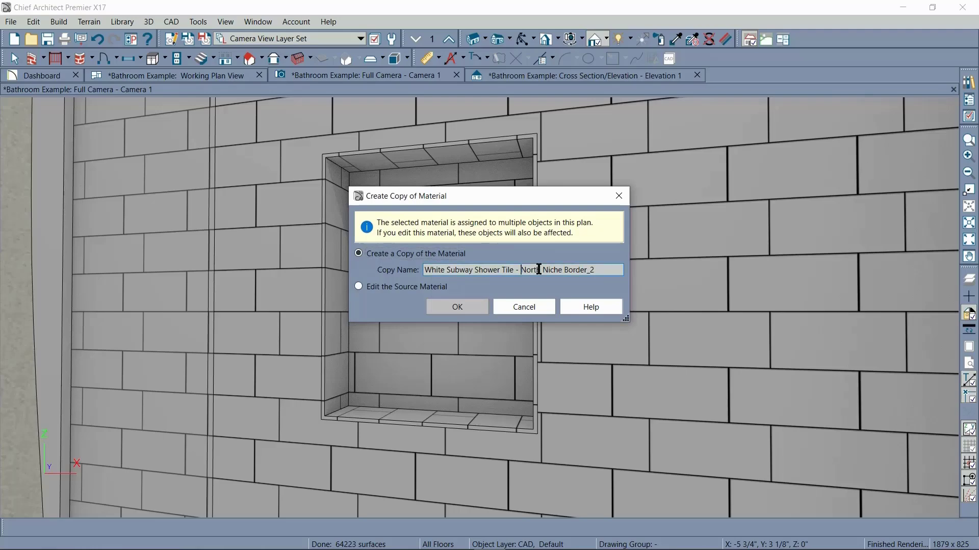
key("BackSpace")
key("BackSpace")
key("BackSpace")
key("BackSpace")
key("BackSpace")
type("West")
left_click(597, 270)
key("BackSpace")
key("BackSpace")
key("Return")
Move the White Subway Shower Tile - West Niche Border texture so its grout lines meet the niche side's upper back corner
scroll(350, 246, "up", 3)
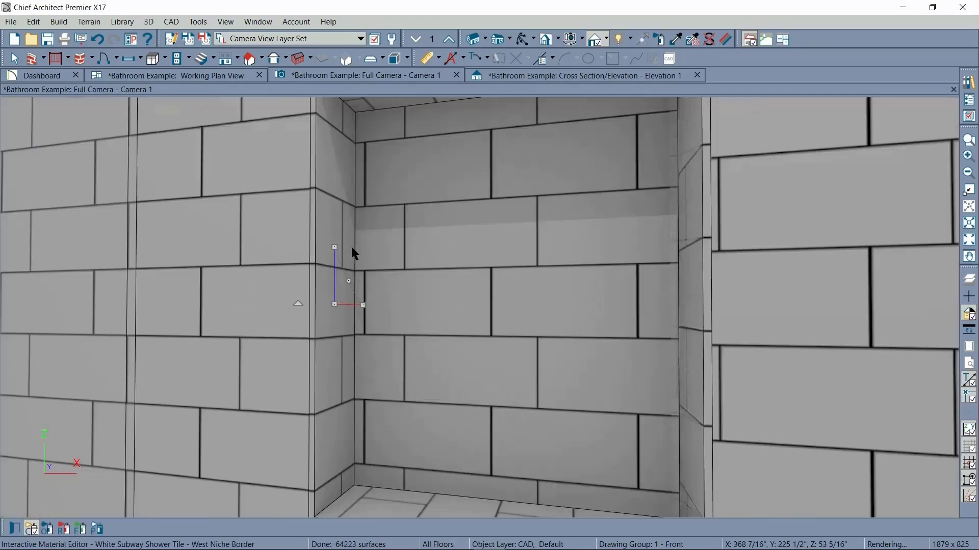
middle_click_drag(351, 246, 320, 325)
left_click_drag(327, 339, 340, 231)
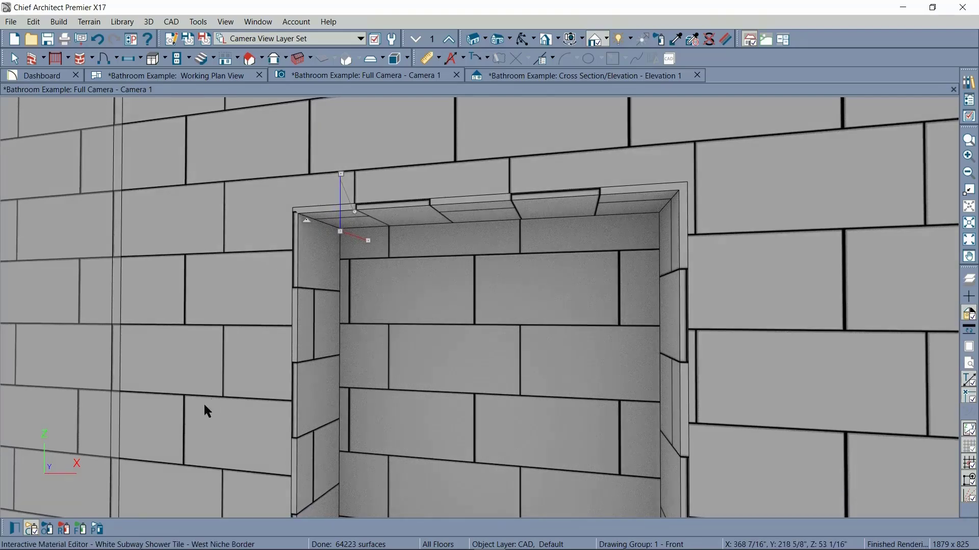
Copy the tile material on the shower niche's back as "White Subway Shower Tile - West Niche Back"
left_click(204, 407)
left_click(483, 334)
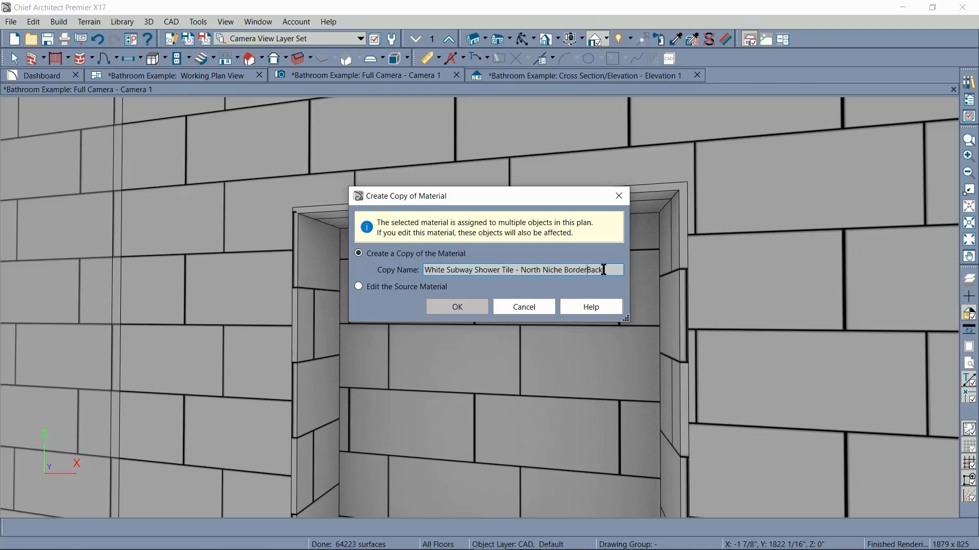
key("BackSpace")
key("BackSpace")
key("BackSpace")
key("BackSpace")
key("BackSpace")
key("BackSpace")
key("Left")
key("Left")
key("Left")
key("BackSpace")
key("BackSpace")
key("BackSpace")
key("BackSpace")
key("BackSpace")
type("West")
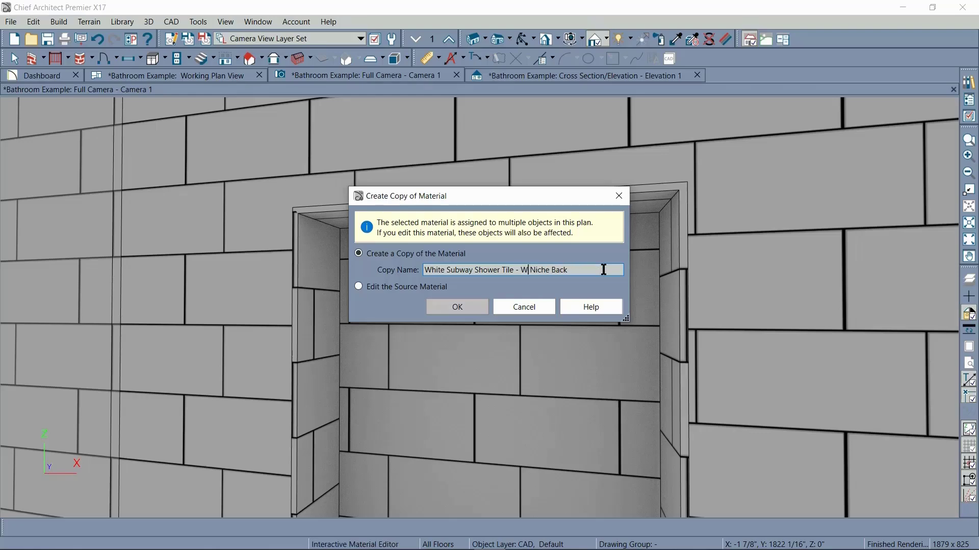
left_click(457, 306)
Move the White Subway Shower Tile - West Niche Back texture so its grout lines meet the niche back's upper left corner
left_click_drag(476, 325, 343, 231)
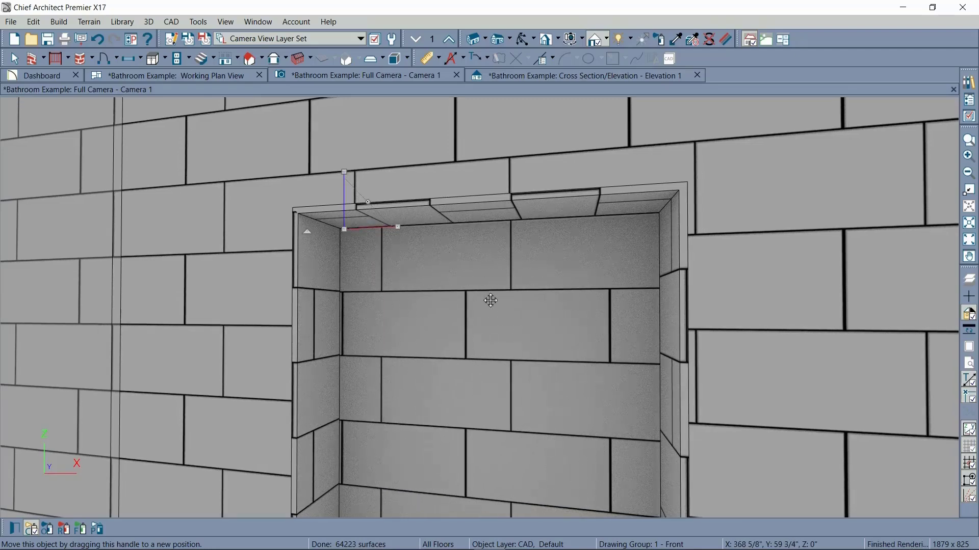
key("Escape")
scroll(403, 321, "down", 4)
middle_click_drag(433, 353, 437, 285)
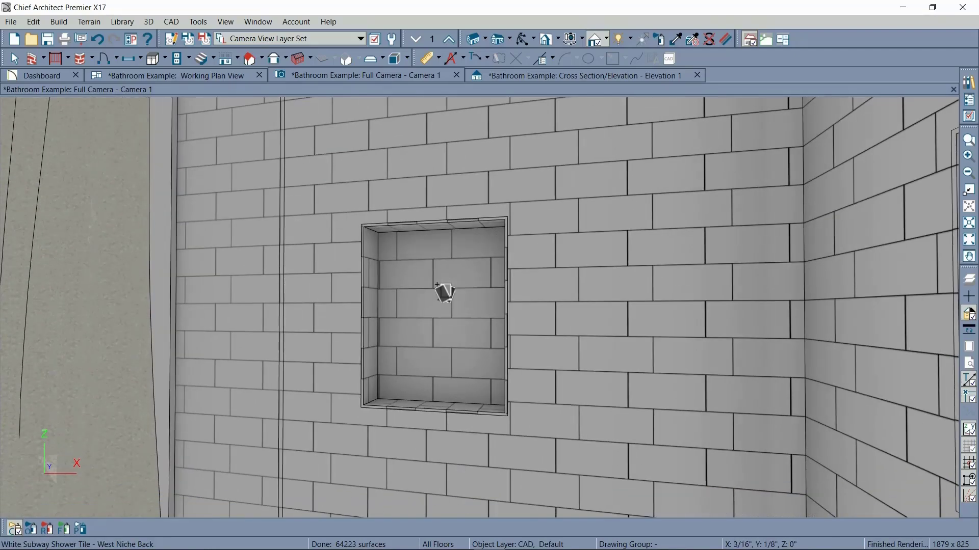
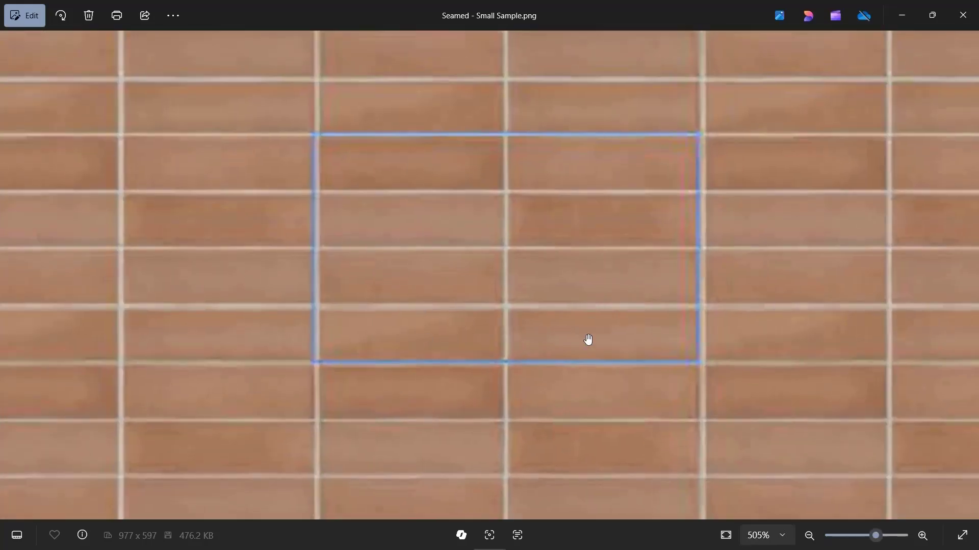
Examine how the outlined tile sample repeats across the Seamed - Small Sample.png image at different magnifications
scroll(588, 339, "down", 5)
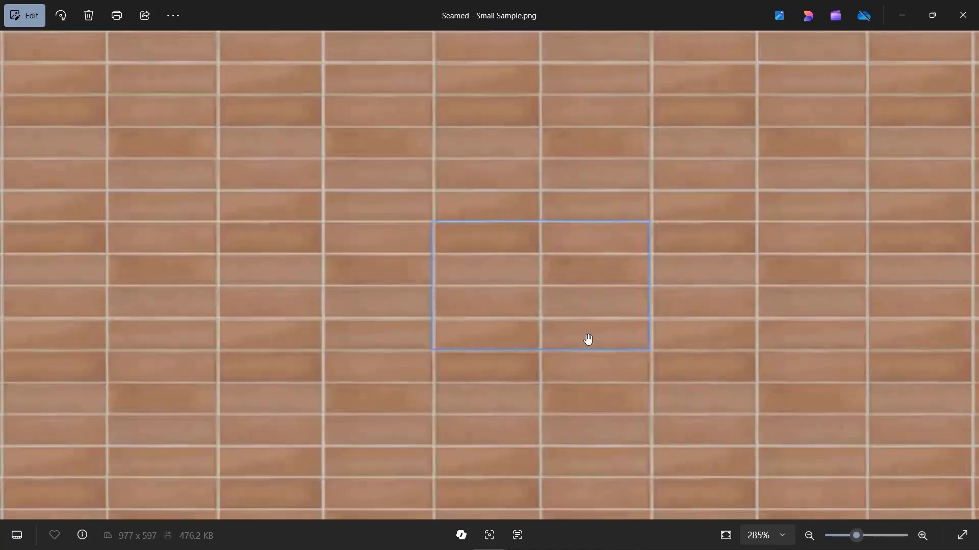
scroll(588, 340, "down", 1)
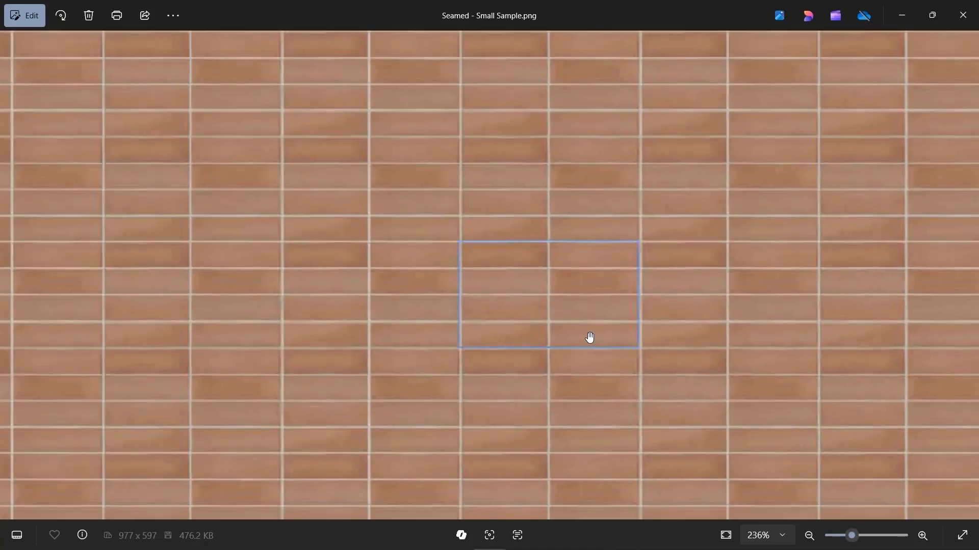
scroll(588, 336, "up", 1)
scroll(589, 330, "up", 1)
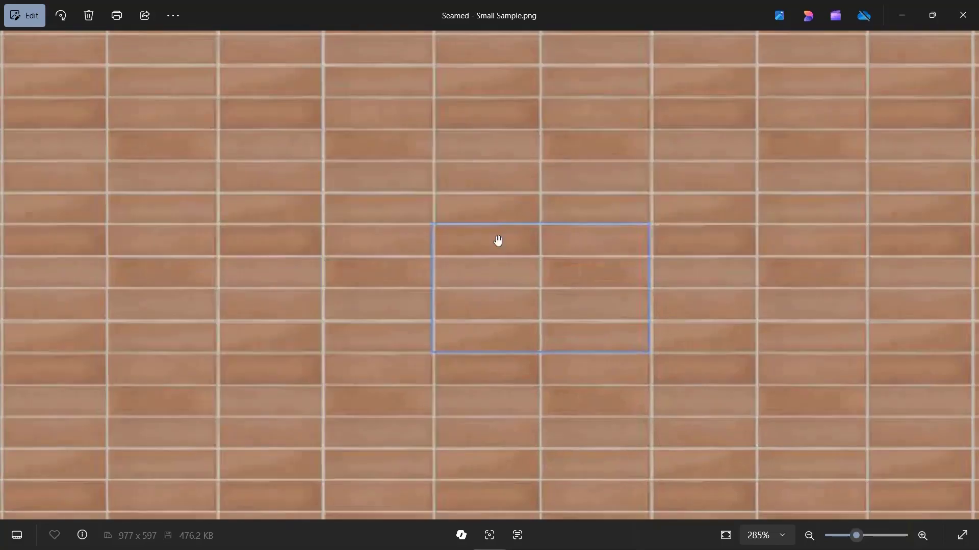
scroll(497, 243, "down", 5)
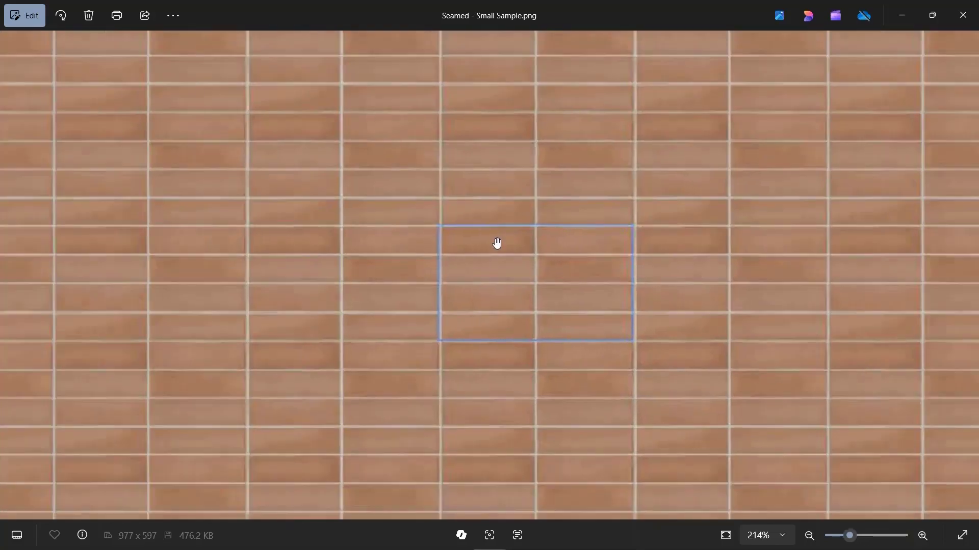
left_click_drag(405, 251, 462, 294)
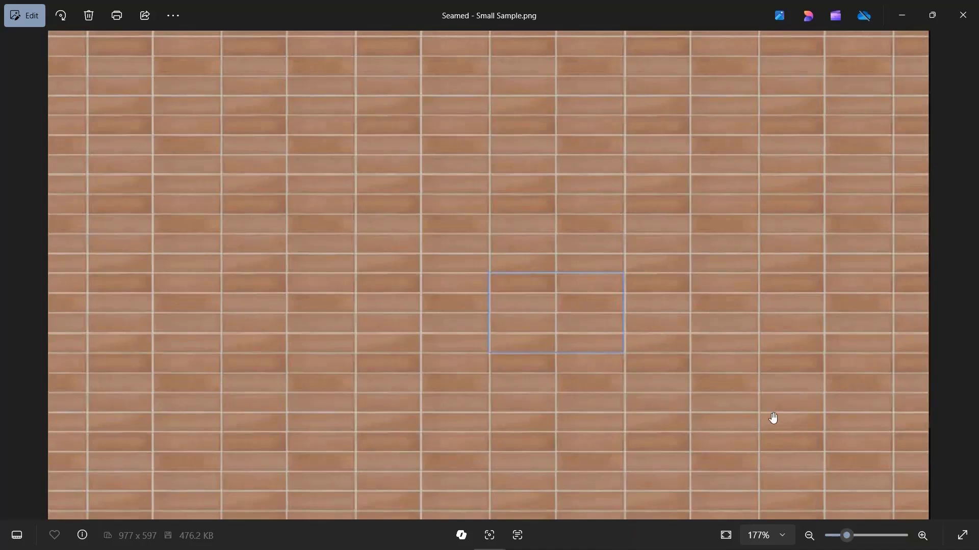
scroll(616, 345, "down", 2)
scroll(488, 275, "down", 2)
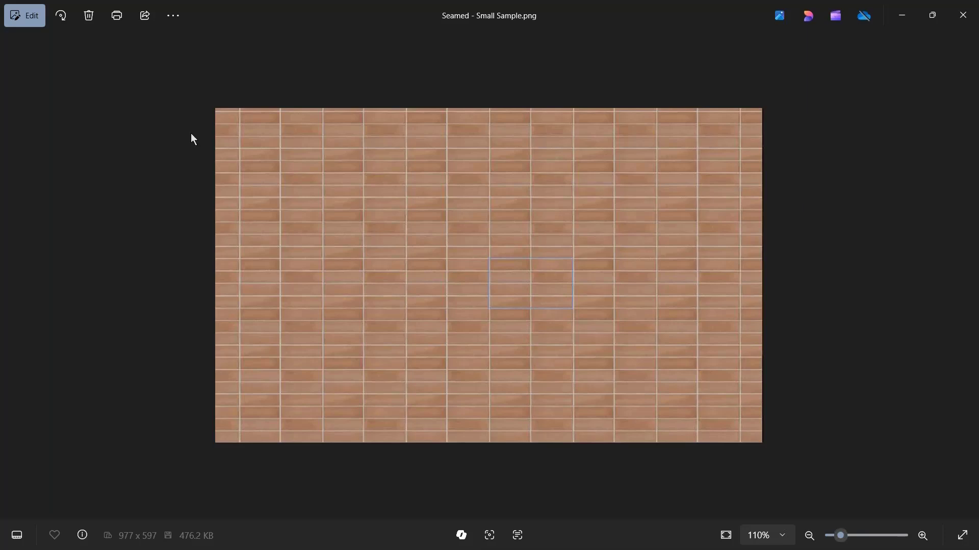
Switch to Chief Architect and open the Chief Architect Tile Builder in the Material Builder
mouse_move(601, 549)
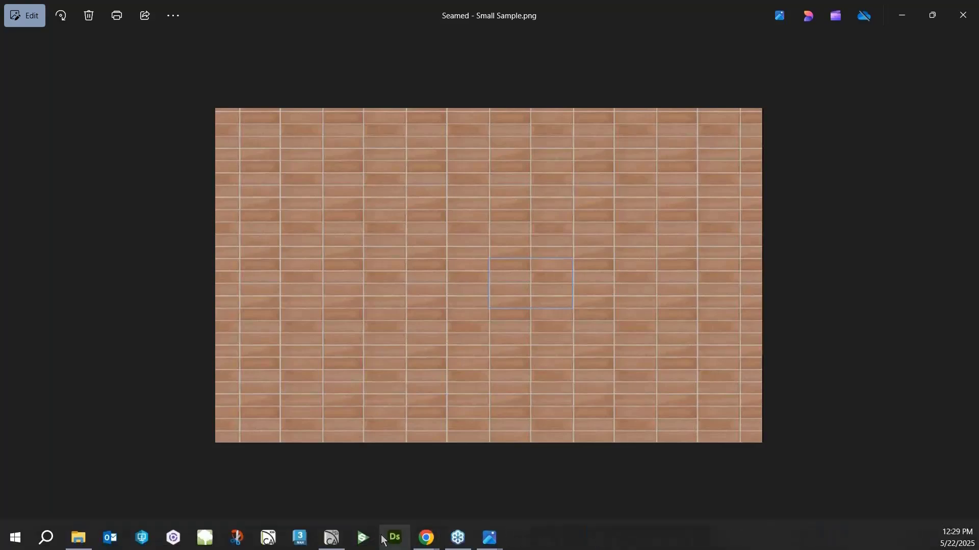
left_click(331, 537)
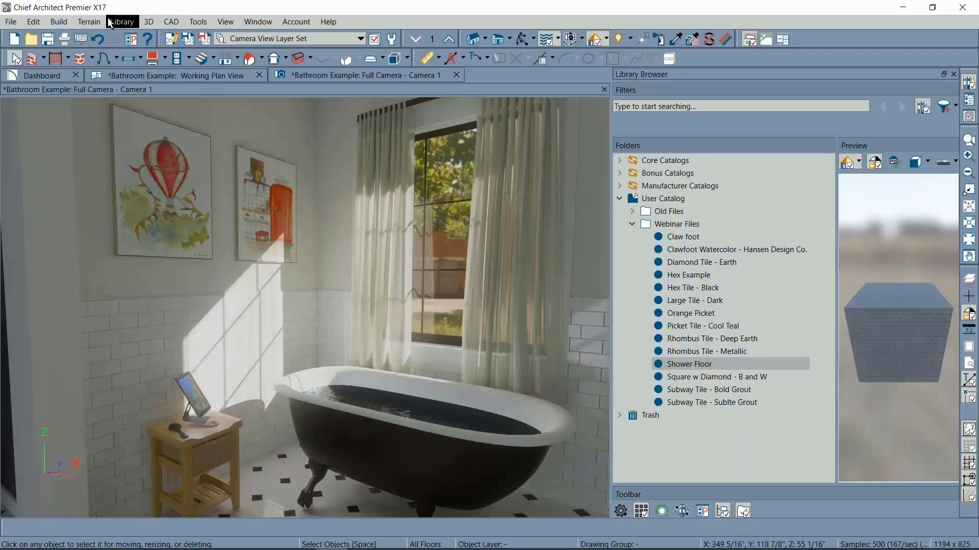
left_click(149, 22)
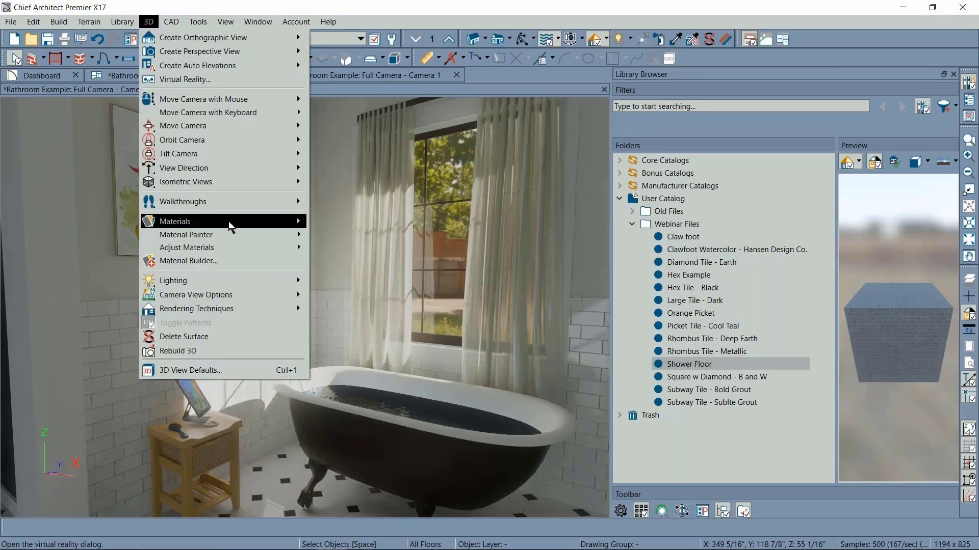
left_click(221, 260)
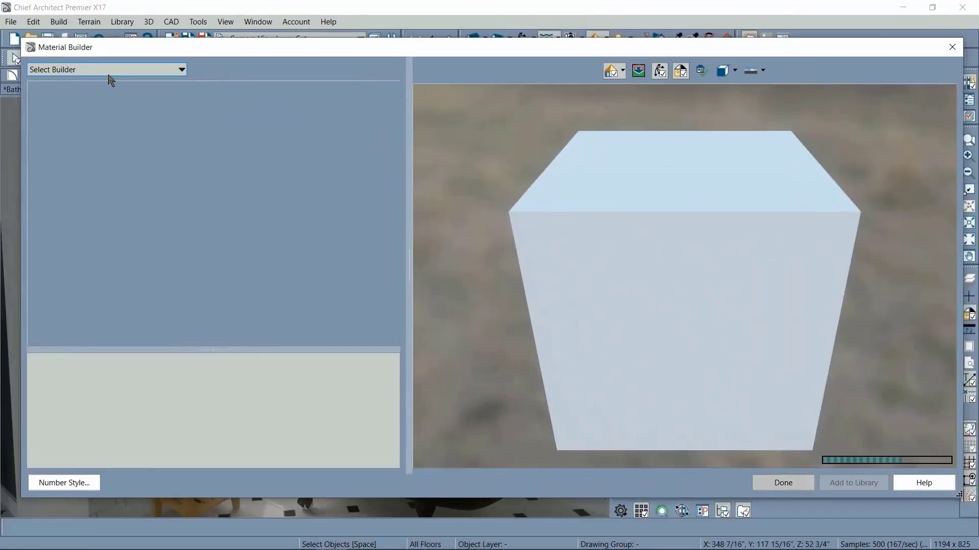
left_click(110, 77)
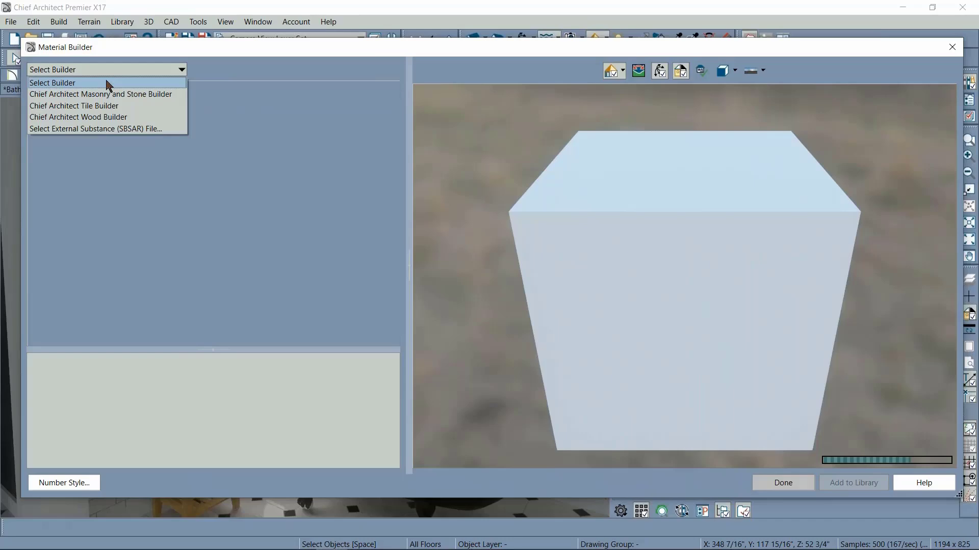
left_click(115, 107)
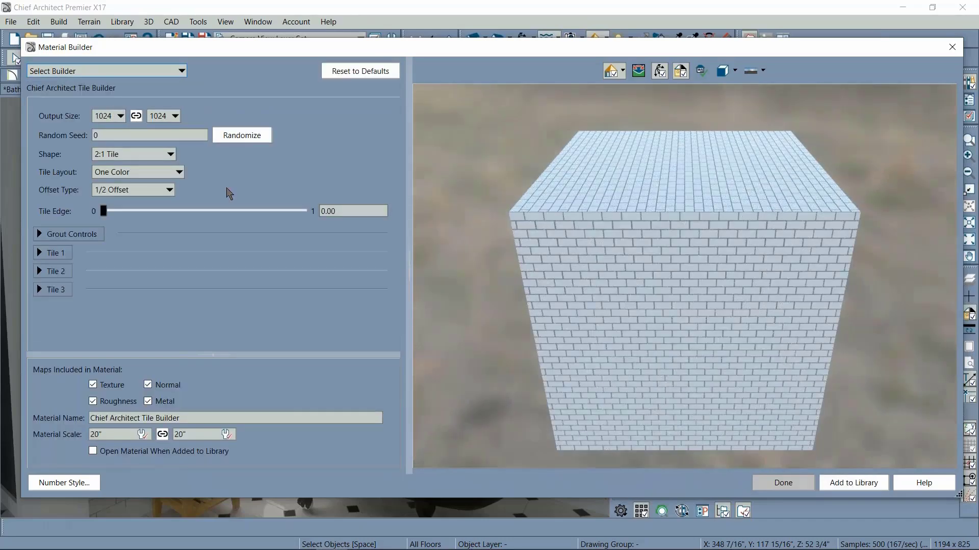
Inspect the tile preview and the available tile shapes, and close the Material Builder without adding a material
left_click_drag(638, 286, 579, 376)
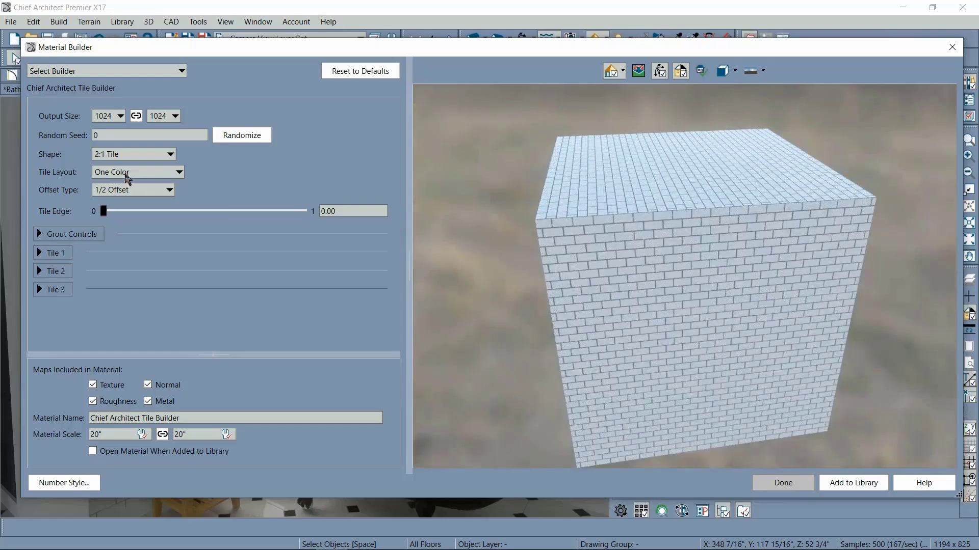
left_click(170, 154)
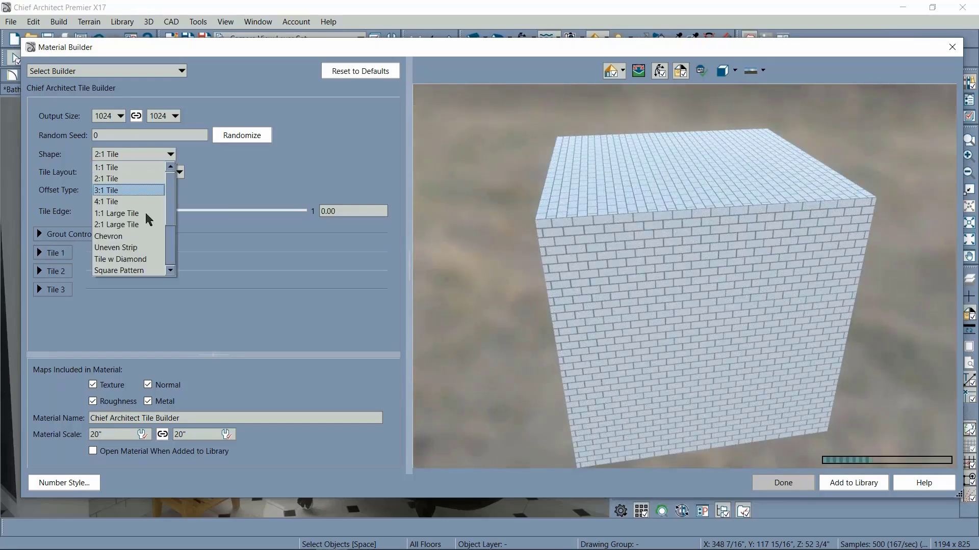
scroll(159, 195, "down", 1)
scroll(165, 183, "up", 1)
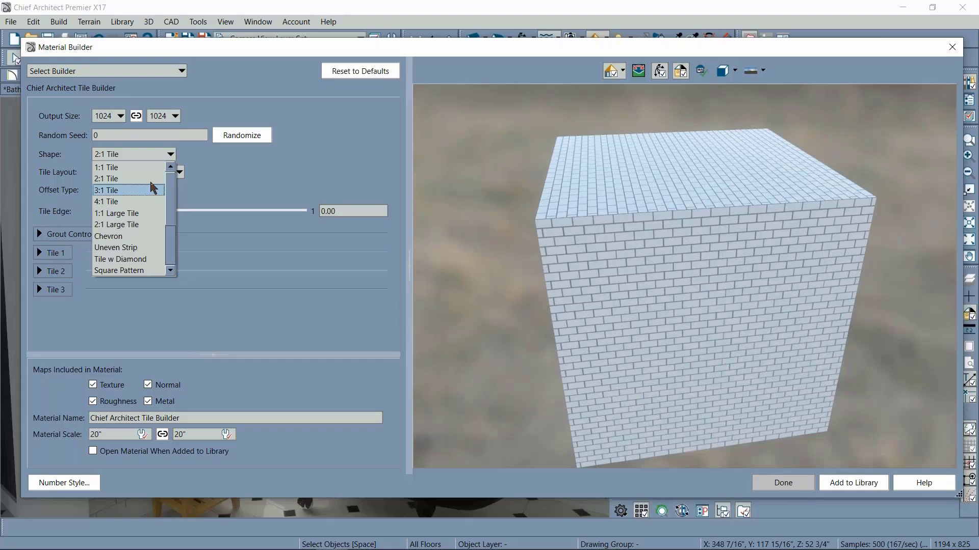
left_click(231, 182)
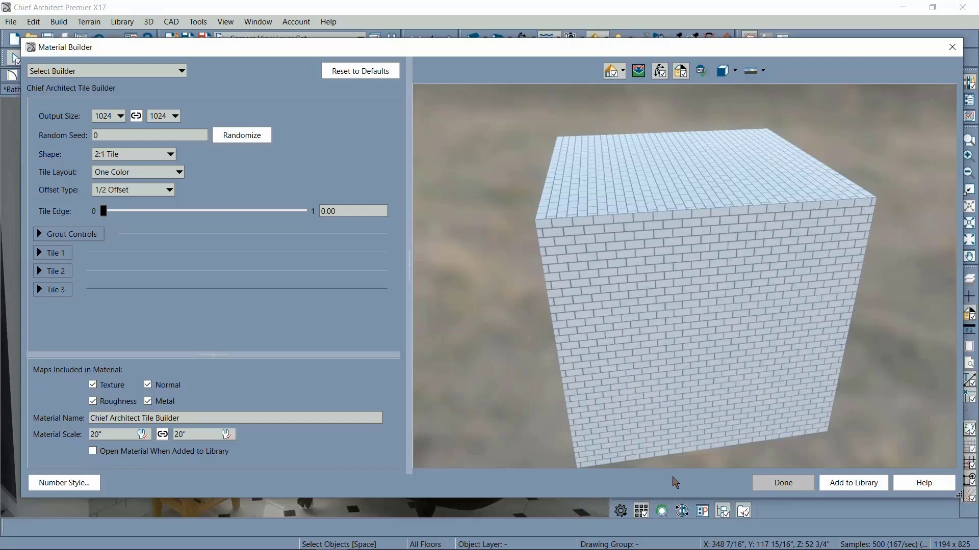
left_click(781, 487)
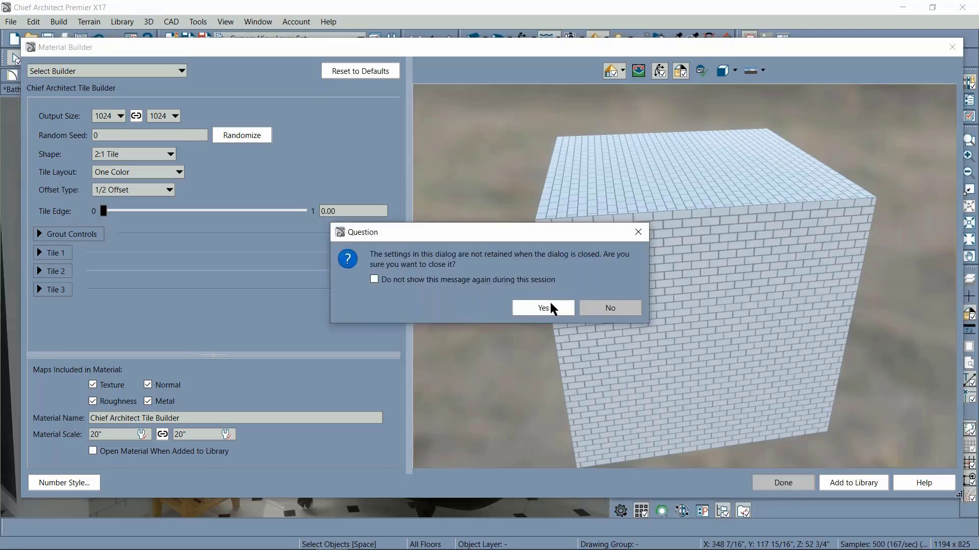
left_click(543, 309)
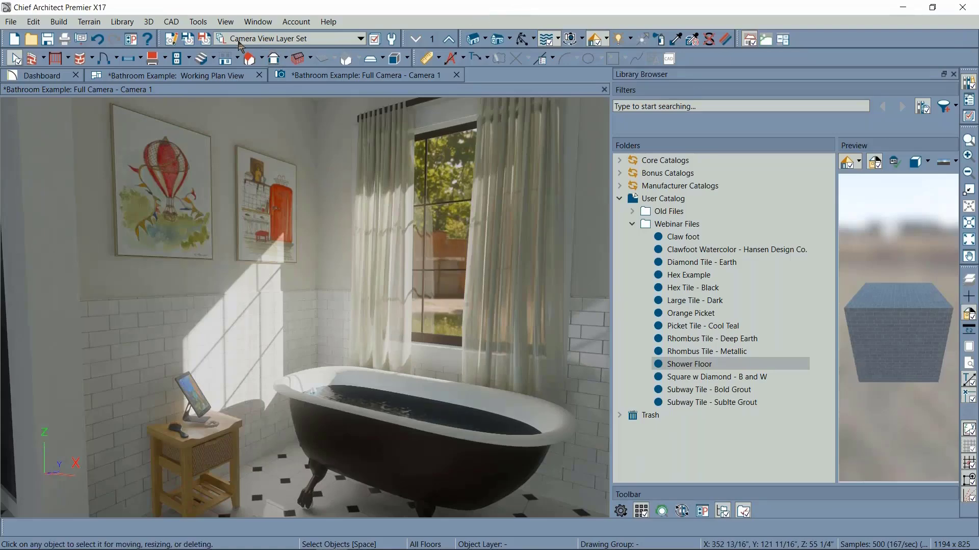
Use Screen Capture with Chief Architect hidden to save the repeating tile pattern from Seamed - Small Sample.png as a material
left_click(148, 23)
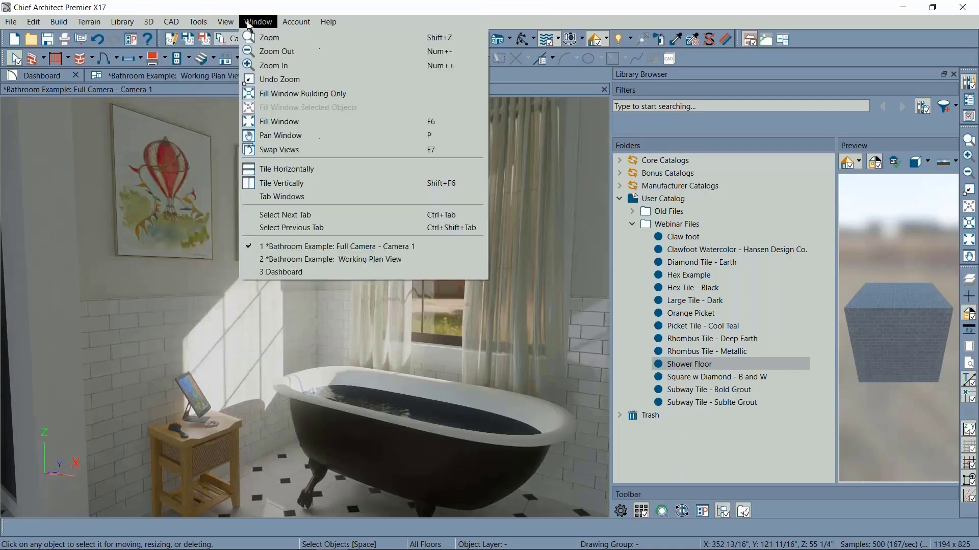
mouse_move(202, 24)
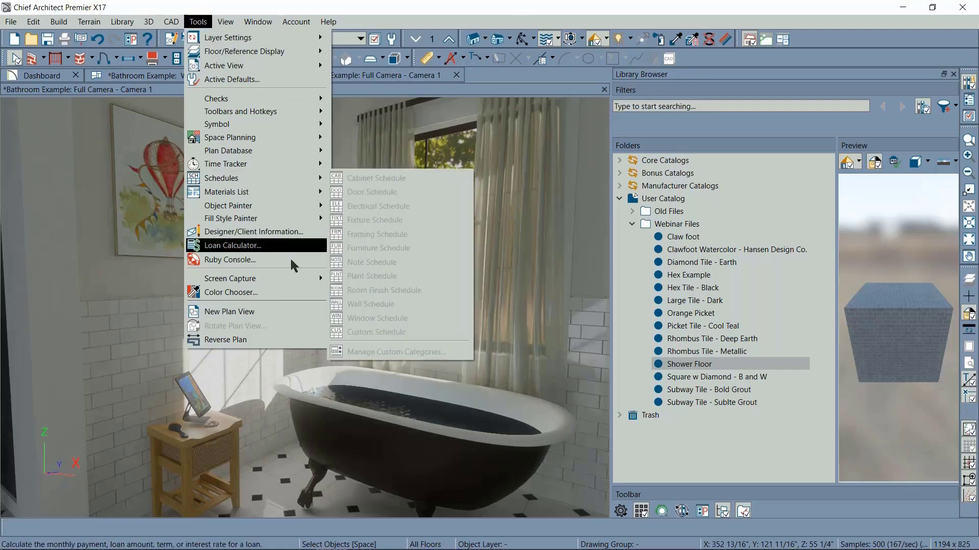
mouse_move(319, 278)
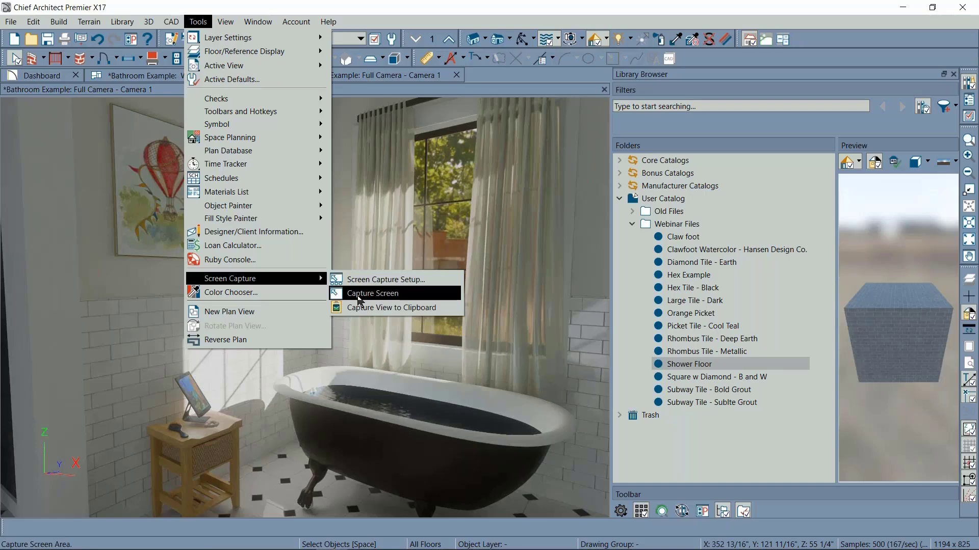
left_click(363, 280)
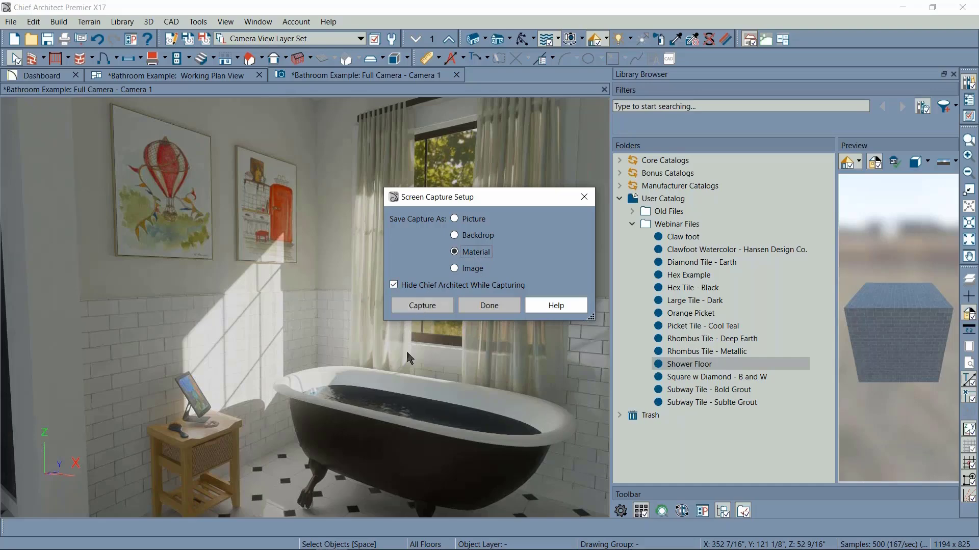
left_click(422, 305)
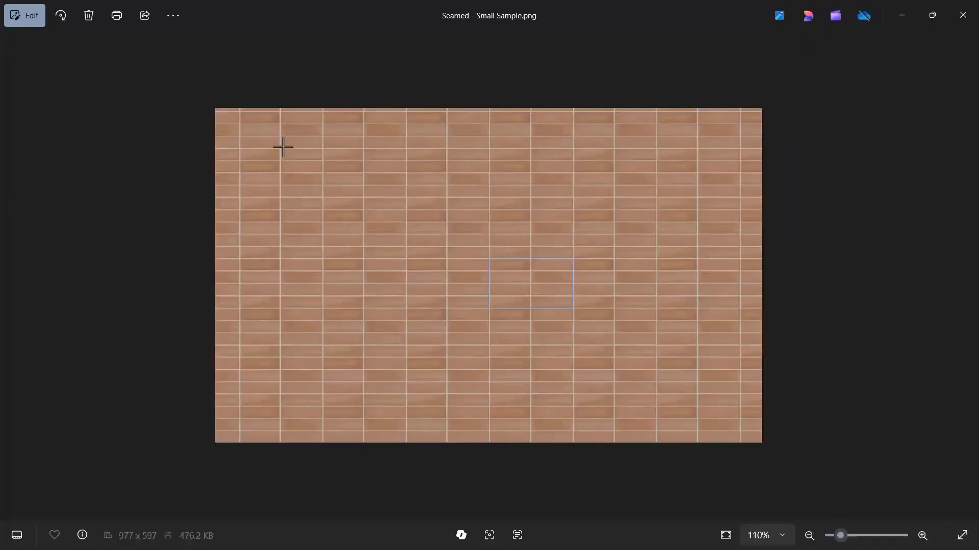
left_click_drag(239, 113, 739, 429)
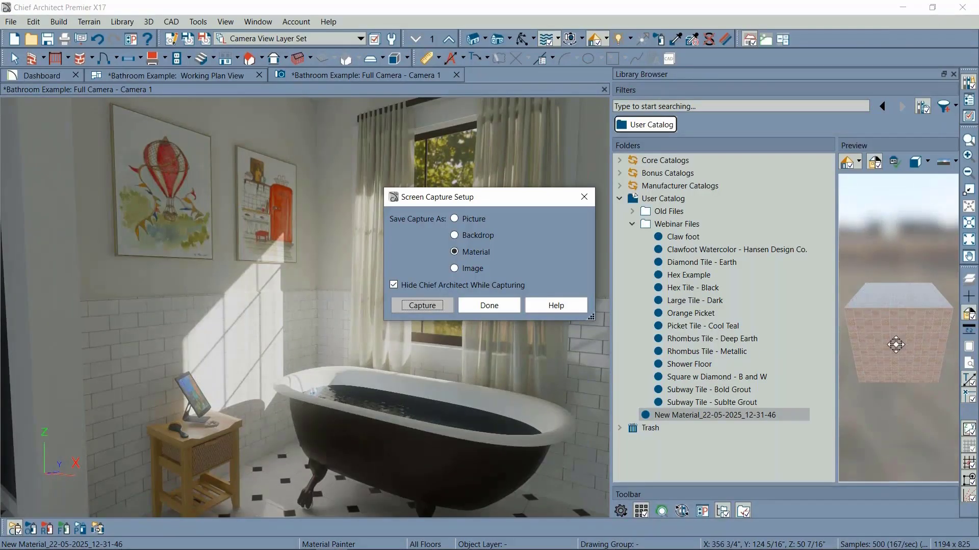
left_click_drag(895, 345, 873, 345)
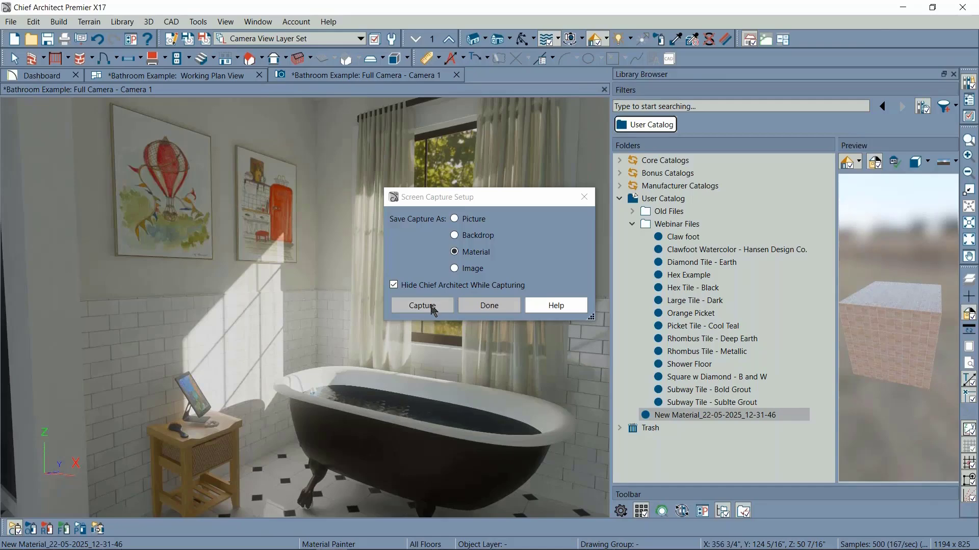
left_click(478, 308)
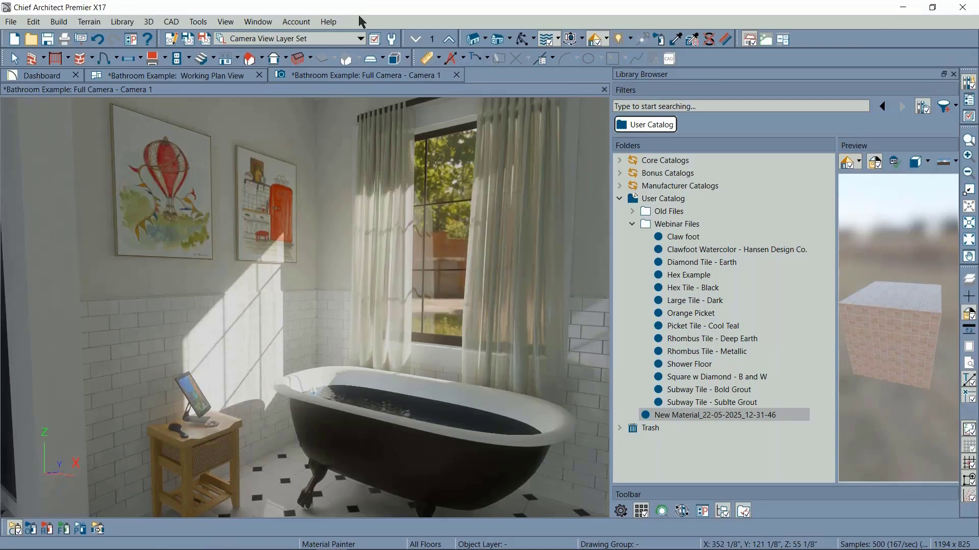
key("space")
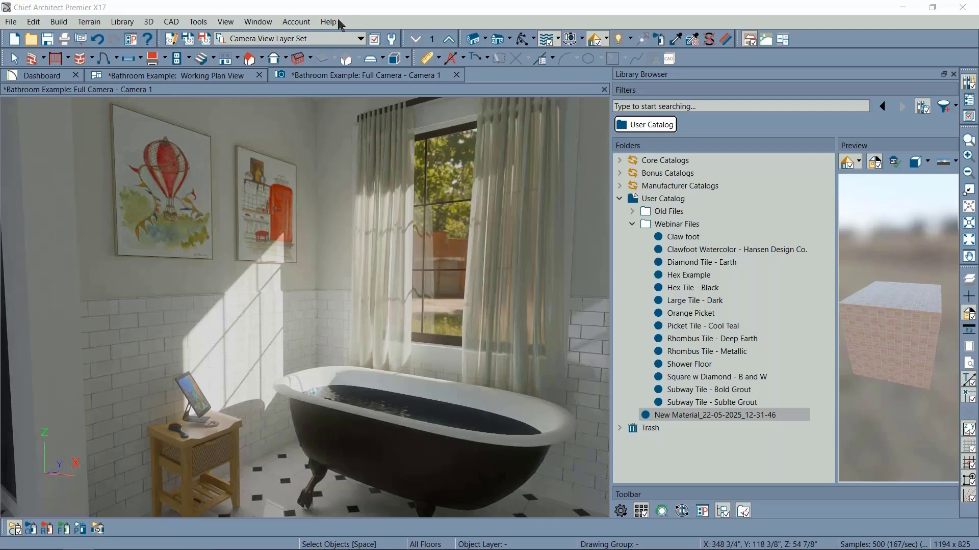
left_click(352, 7)
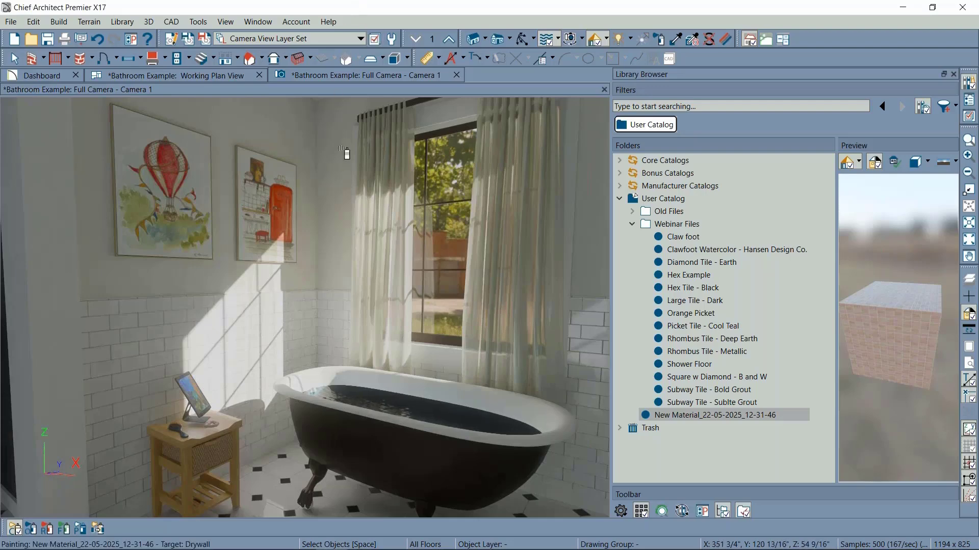
left_click(725, 39)
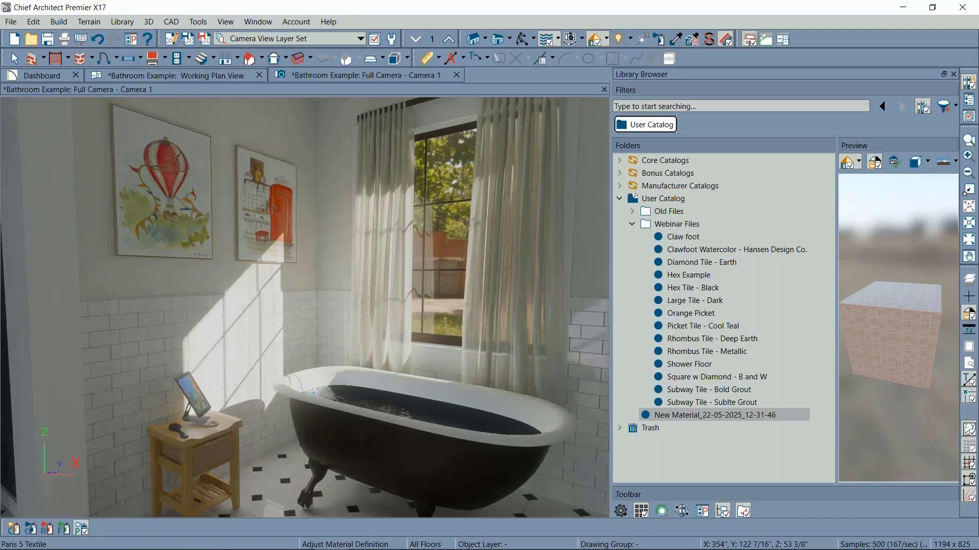
key("space")
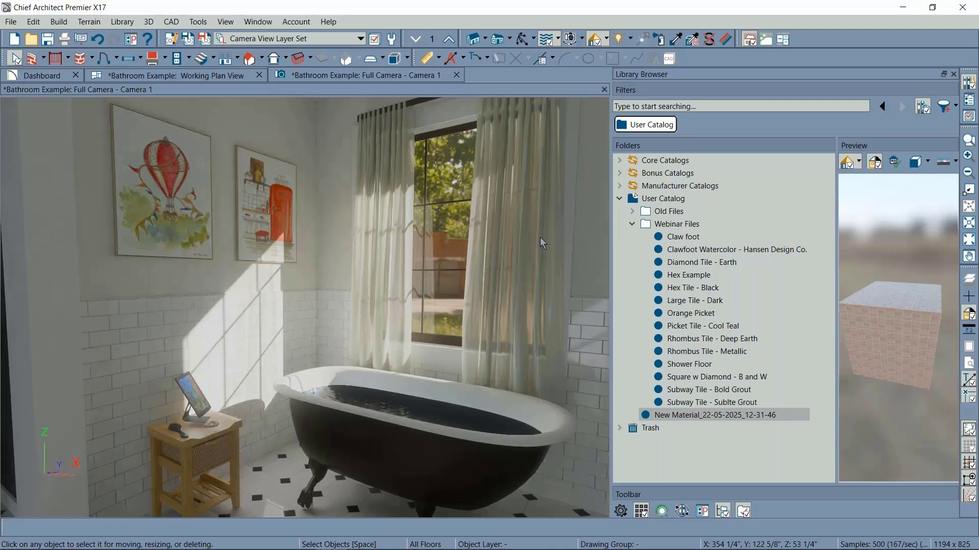
Open the definition of the Rhombus Tile - Metallic library material and enlarge its tiles in the preview
left_click(682, 358)
right_click(682, 358)
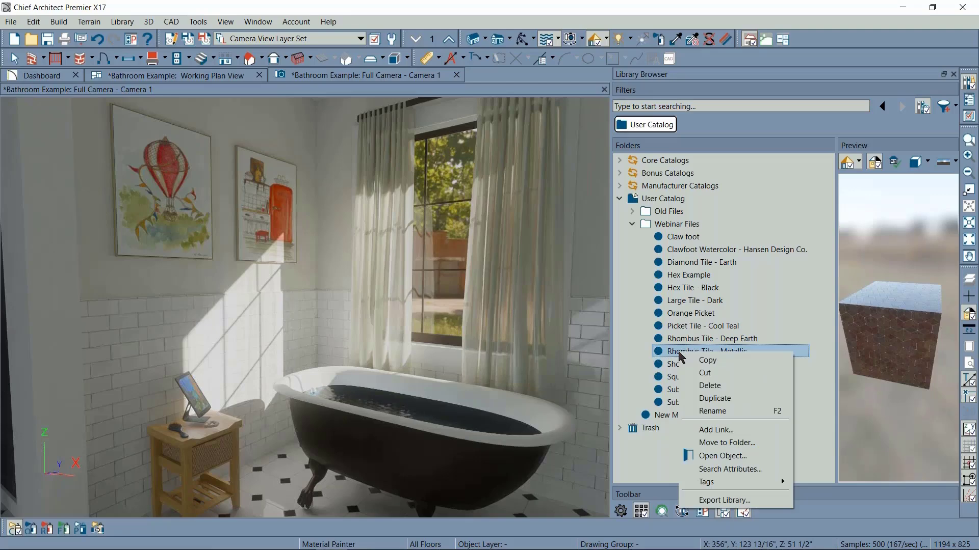
left_click(723, 456)
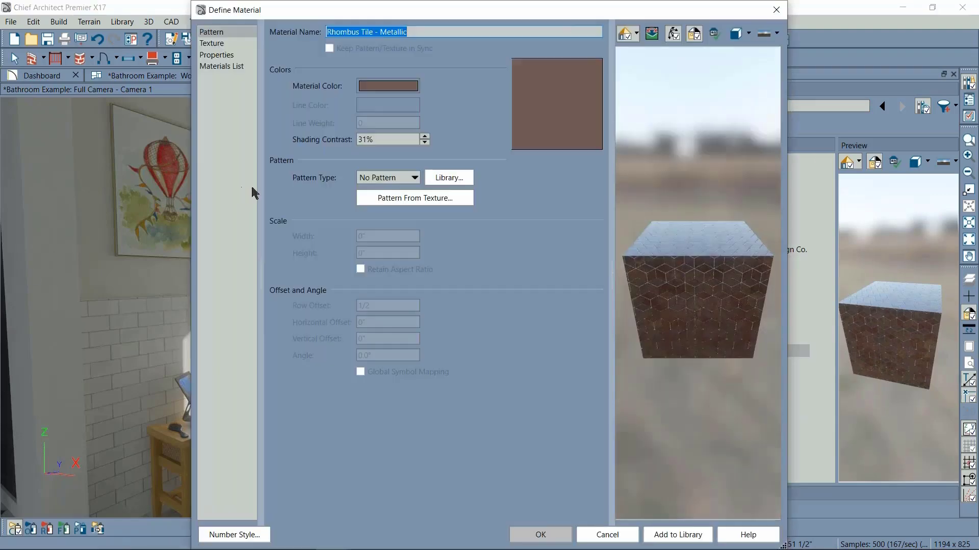
left_click_drag(686, 280, 701, 306)
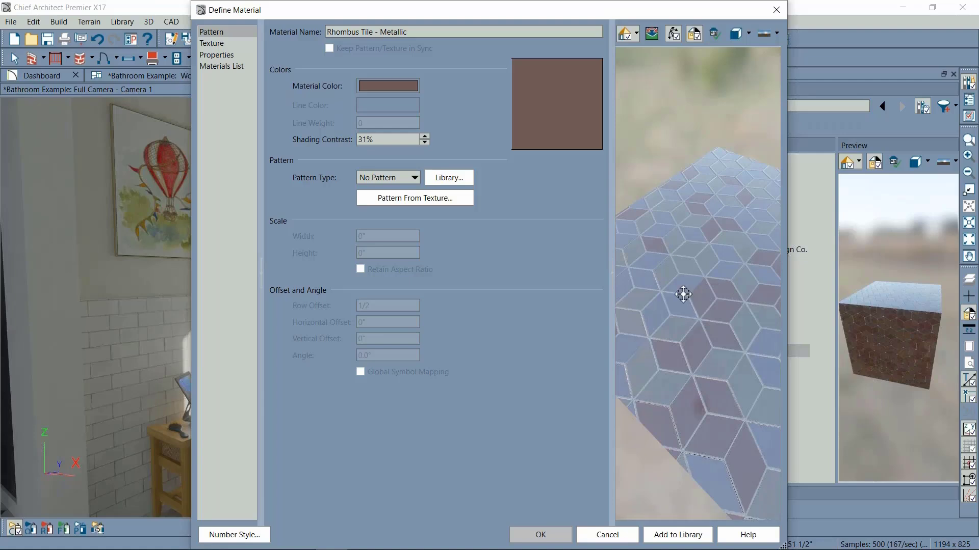
Try the Concrete and Grid pattern types on the material, and set the pattern type back to No Pattern
left_click(384, 180)
left_click(380, 203)
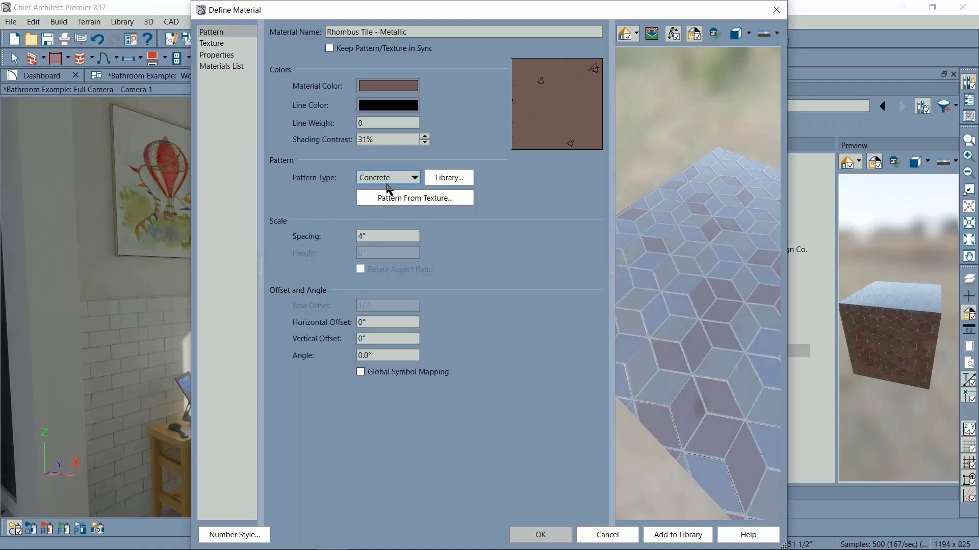
left_click(387, 177)
left_click(377, 225)
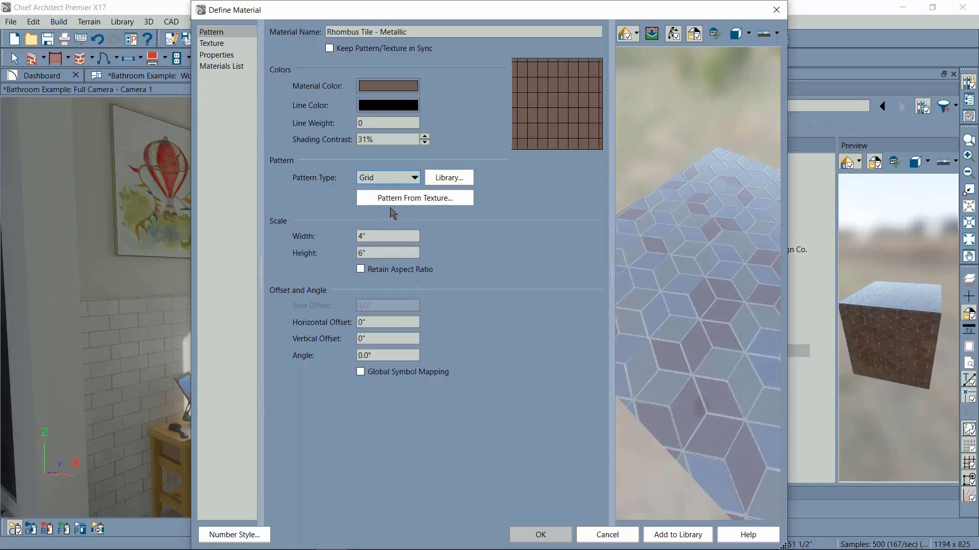
left_click_drag(699, 261, 690, 286)
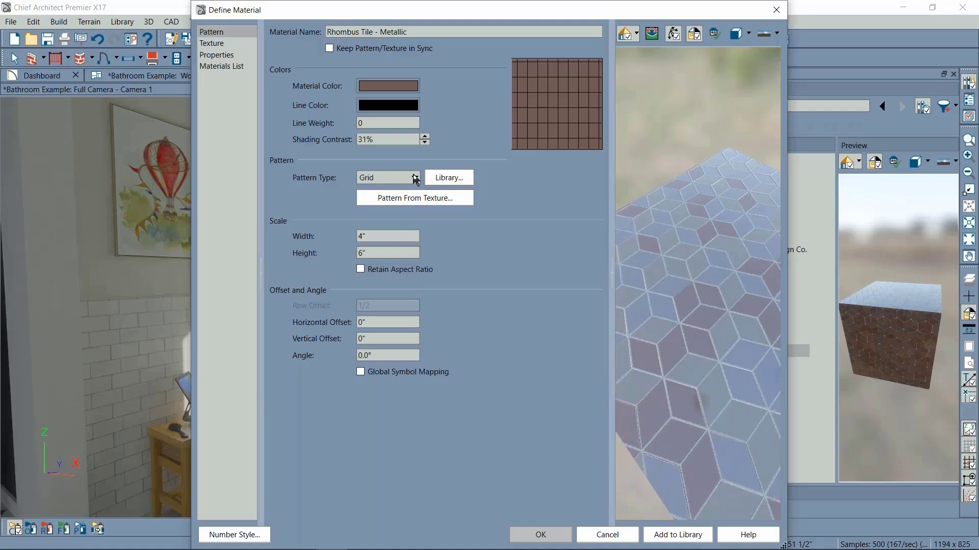
left_click(415, 178)
left_click(377, 191)
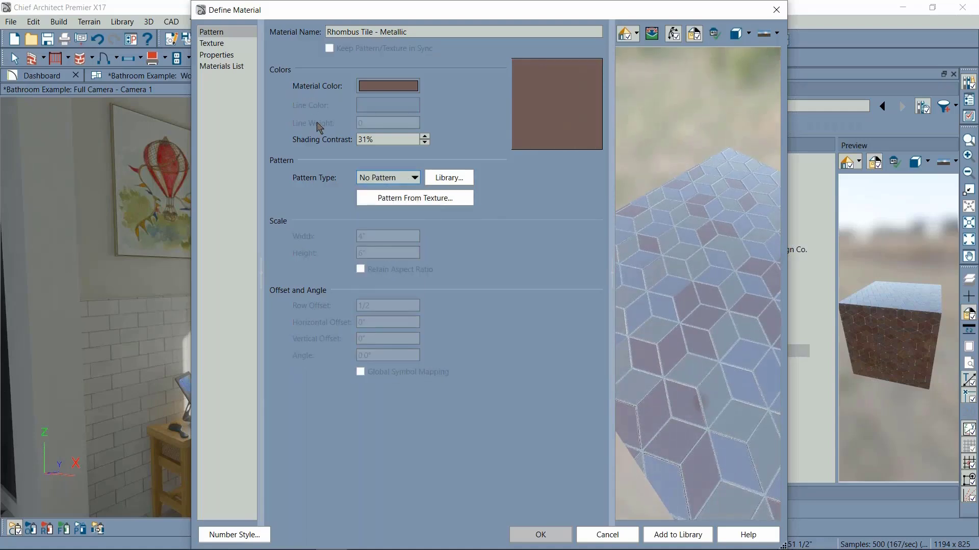
Generate the material's line pattern from its Normal Map with a simple threshold of about 124, and save the material
left_click(396, 200)
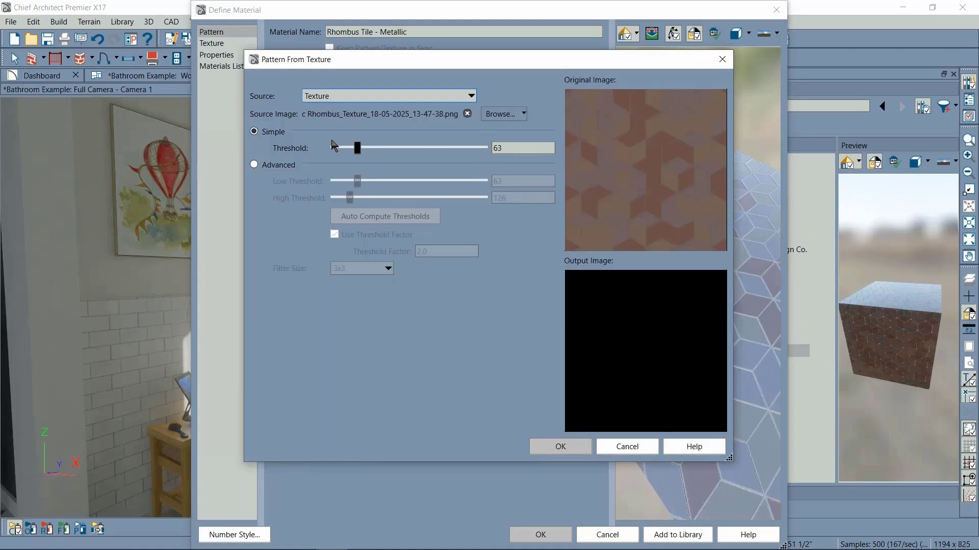
left_click_drag(355, 152, 307, 159)
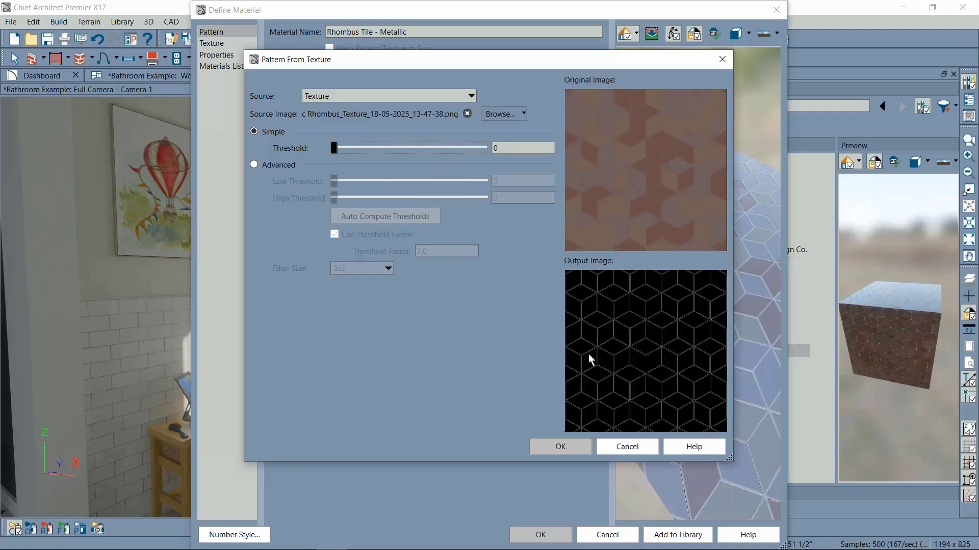
left_click(384, 97)
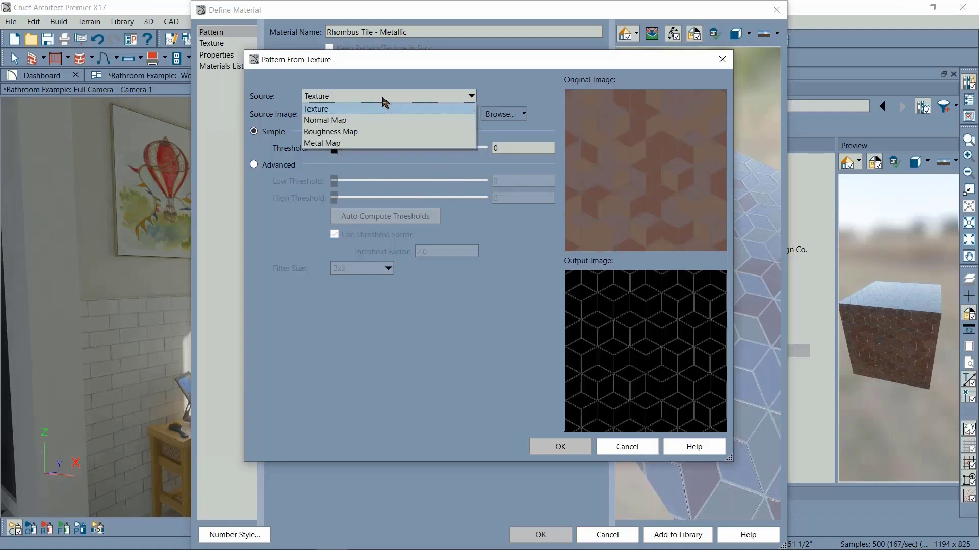
left_click(329, 120)
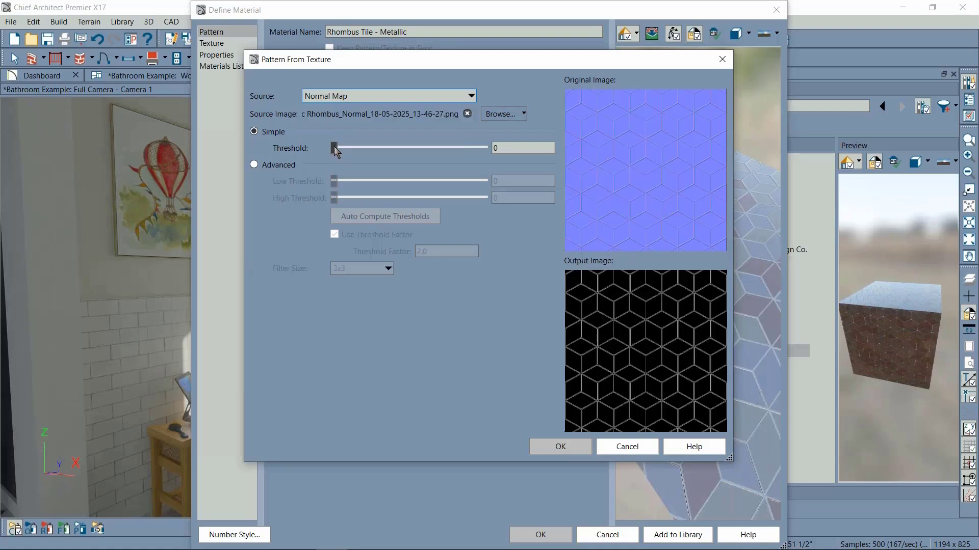
left_click_drag(334, 148, 383, 156)
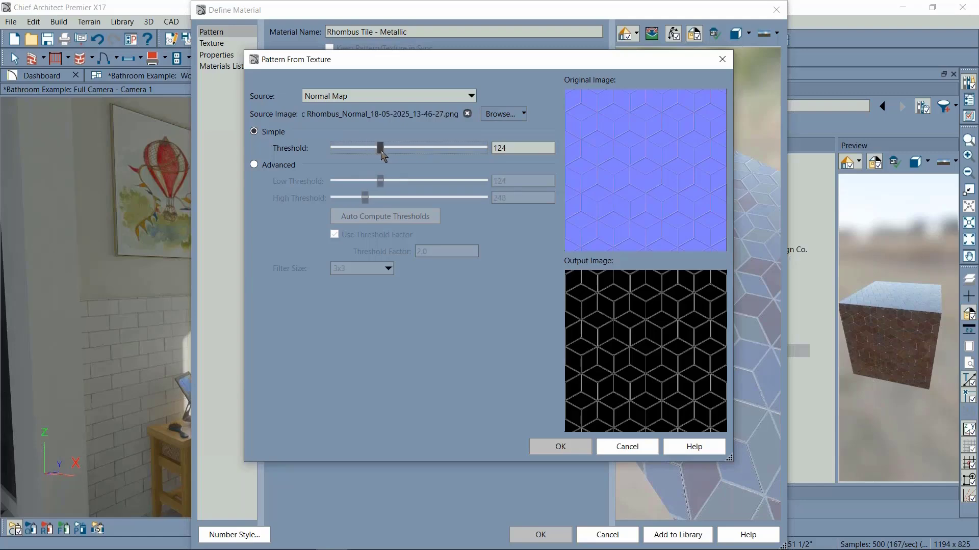
left_click(557, 446)
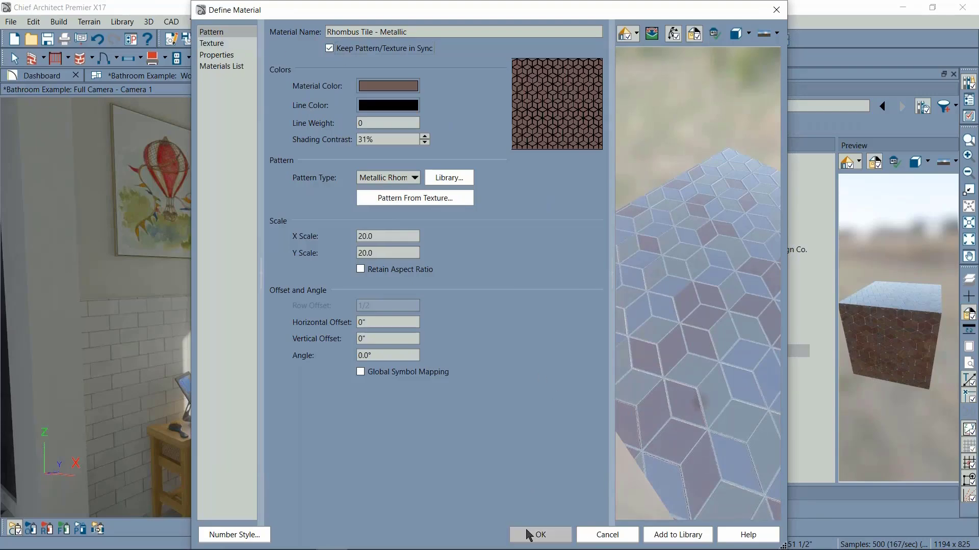
left_click(529, 536)
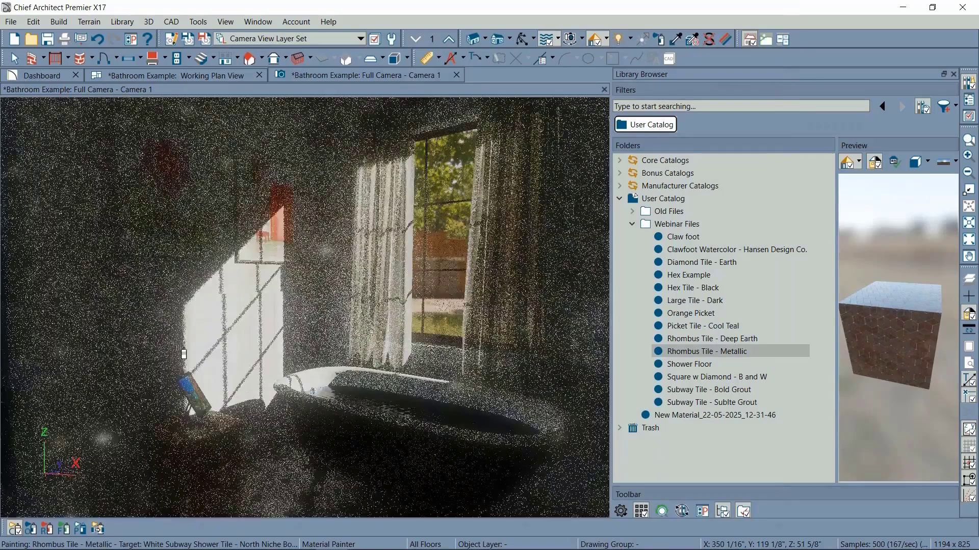
Paint the tiled lower wall beside the tub with Rhombus Tile - Metallic, and render the camera in Vector View
left_click(184, 354)
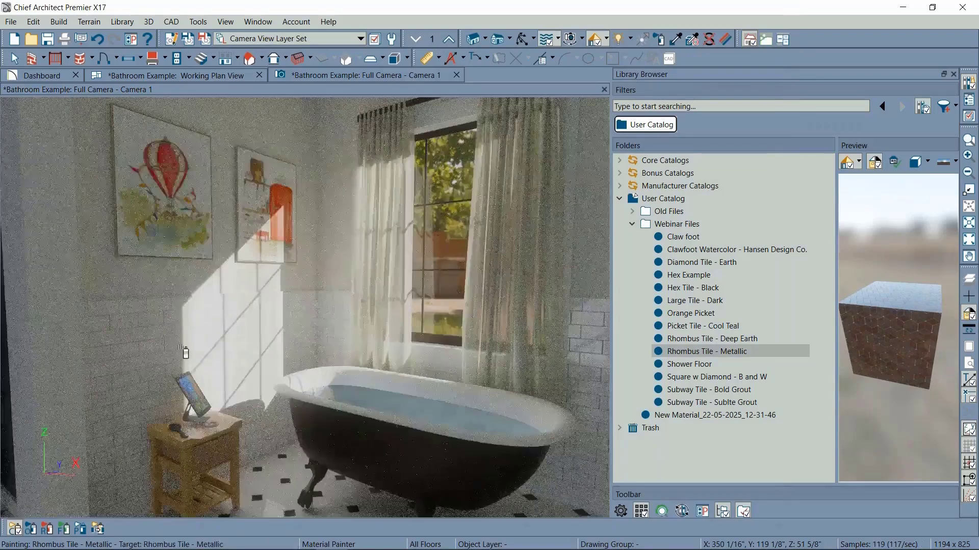
scroll(185, 354, "up", 3)
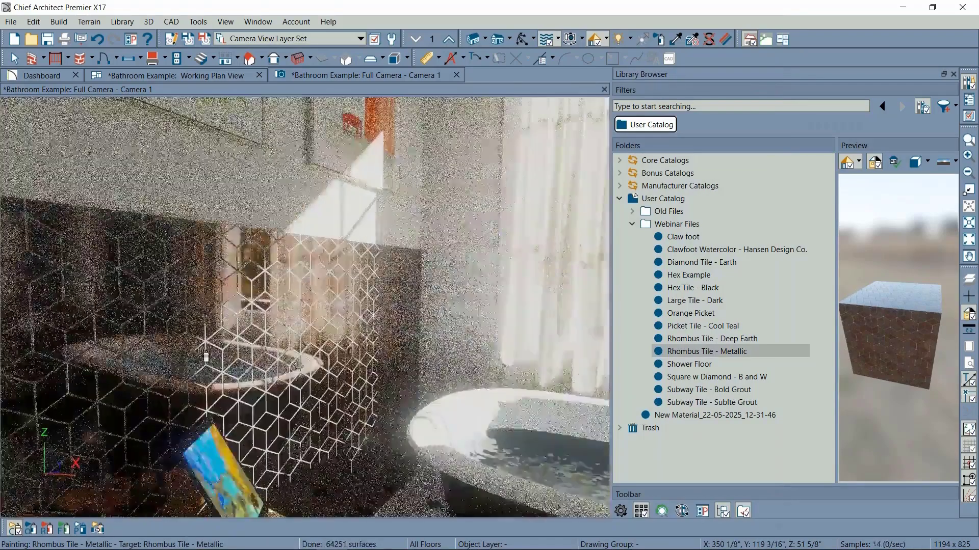
left_click(606, 40)
left_click(609, 69)
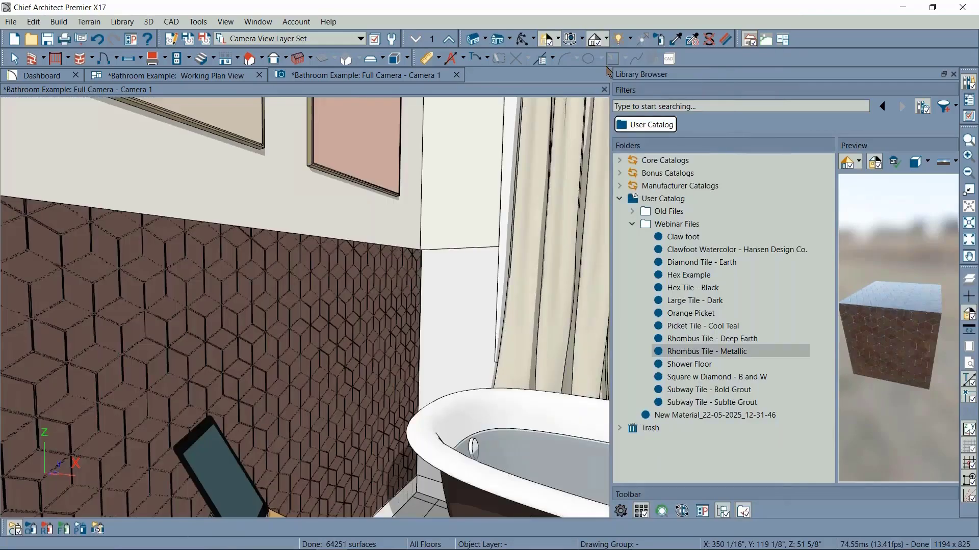
Render the camera with the Watercolor technique and inspect the pattern lines on the rhombus wall tile
left_click(606, 39)
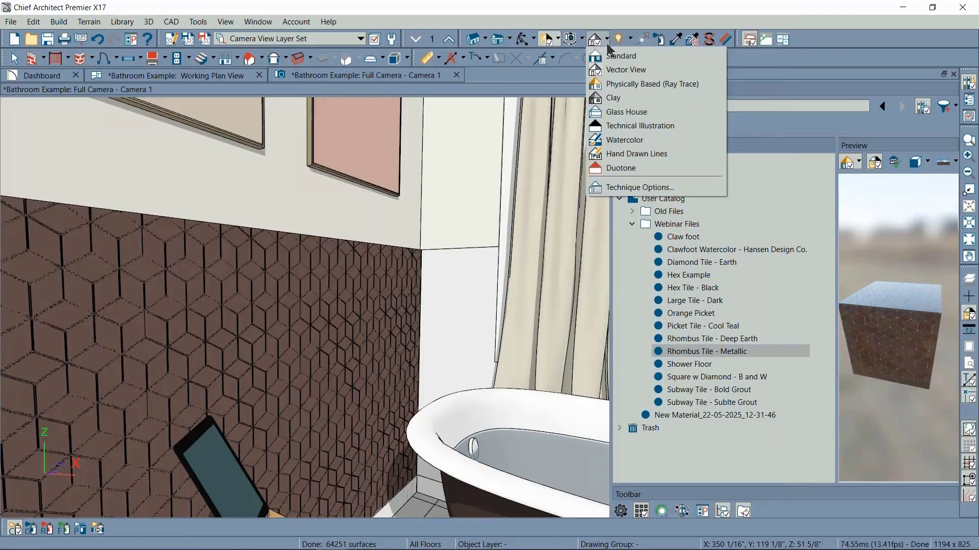
left_click(619, 140)
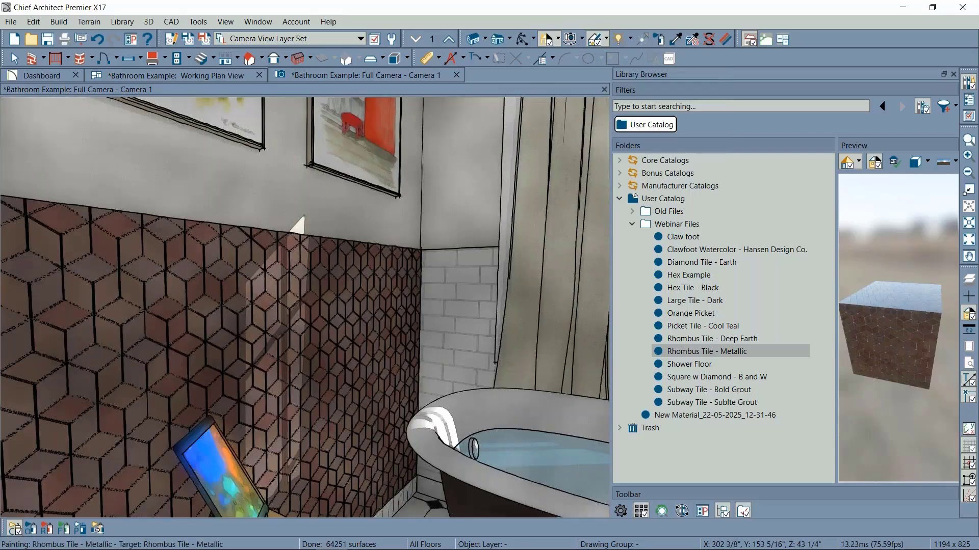
mouse_move(265, 339)
middle_mouse_down()
mouse_move(227, 332)
mouse_move(284, 301)
middle_mouse_up()
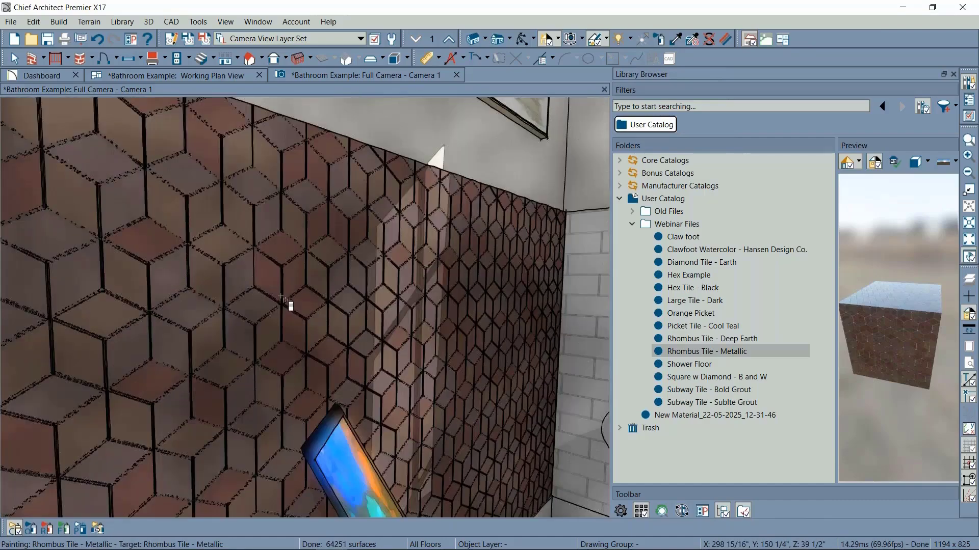
middle_click_drag(454, 235, 386, 275)
scroll(386, 274, "down", 2)
middle_click_drag(380, 205, 347, 188)
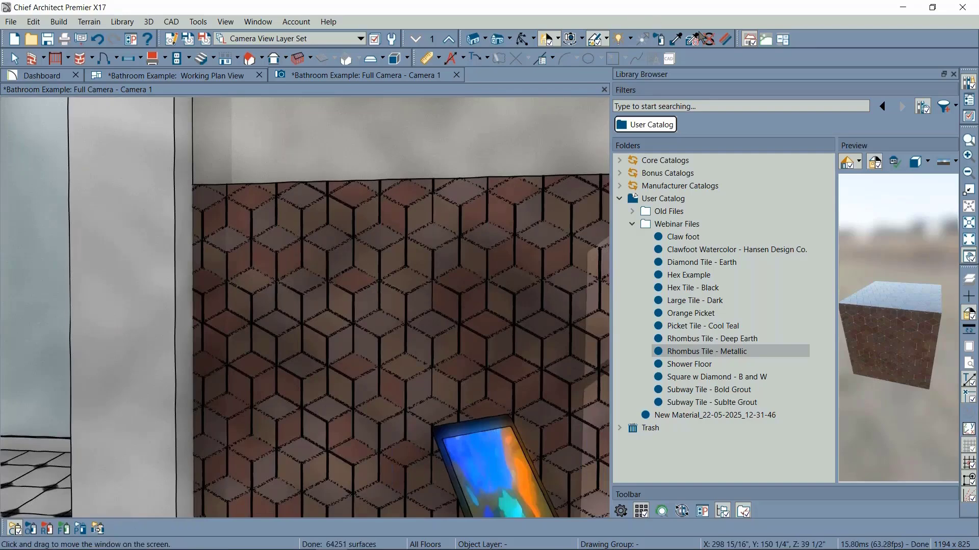
Review the wall's Rhombus Tile - Metallic definition, including Keep Pattern/Texture in Sync, and close it without changes
left_click(725, 39)
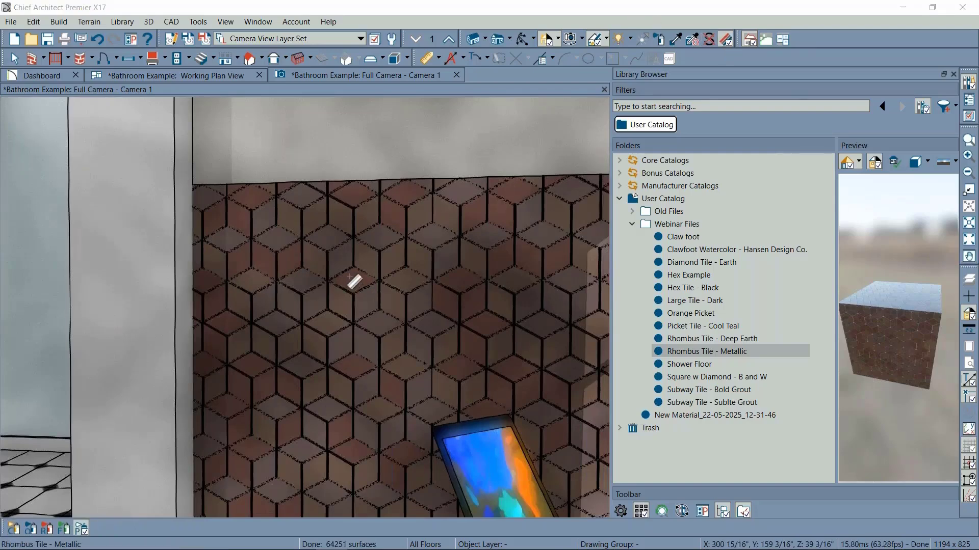
left_click(349, 277)
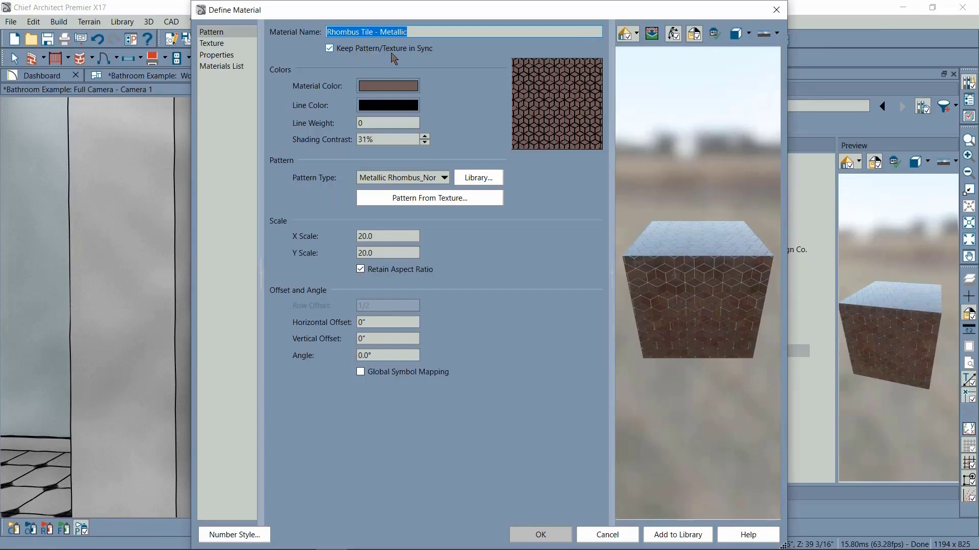
key("Tab")
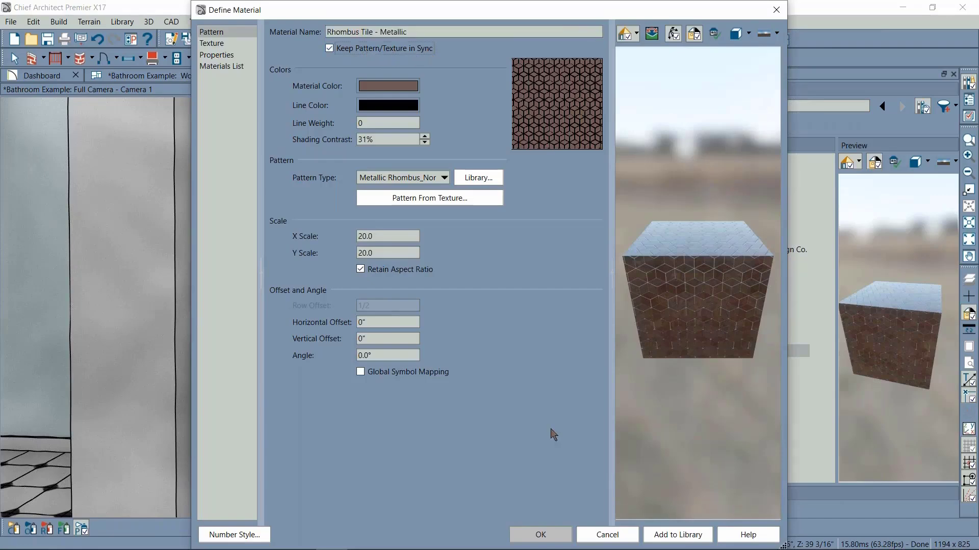
left_click(530, 534)
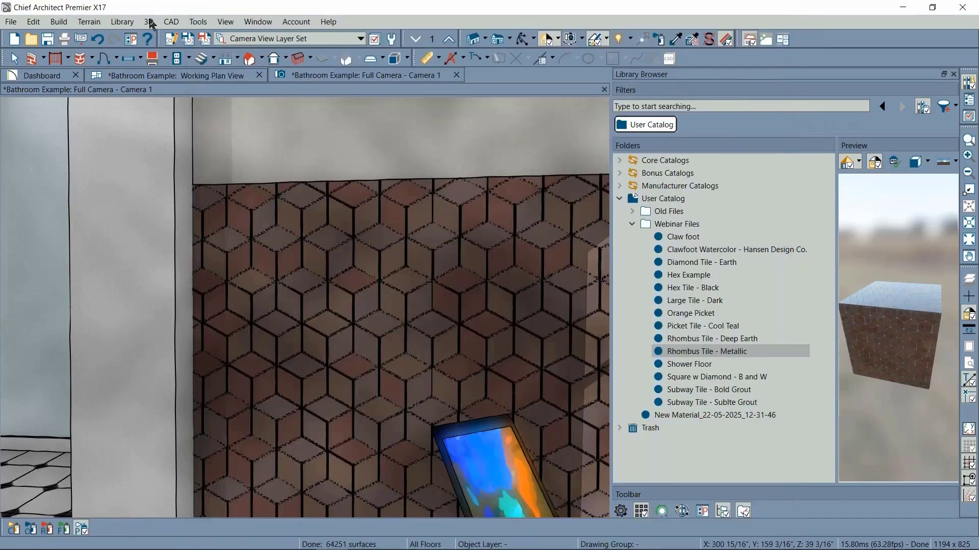
Shift the rhombus tile and its pattern diagonally across the wall with the Interactive Material Editor, and leave the editor
left_click(150, 21)
mouse_move(212, 234)
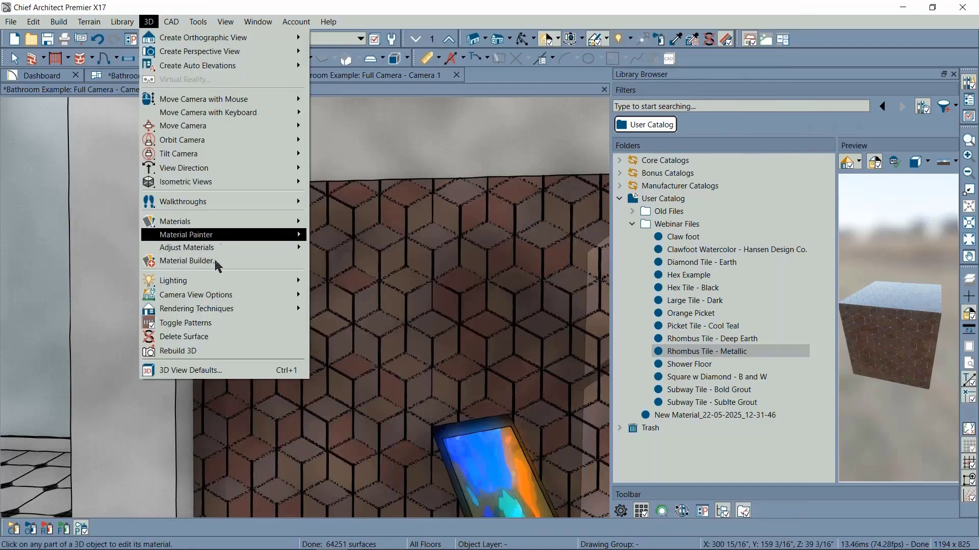
mouse_move(229, 249)
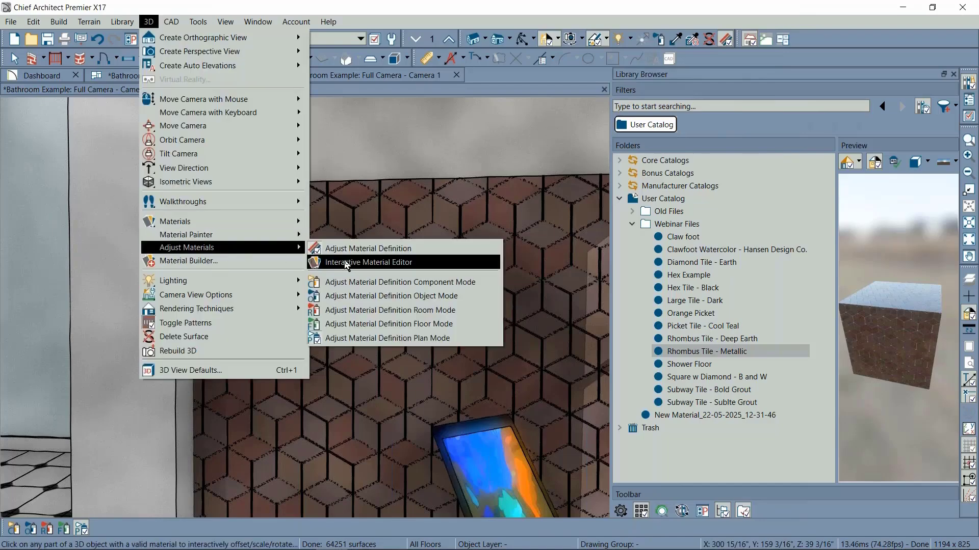
left_click(345, 263)
left_click(362, 287)
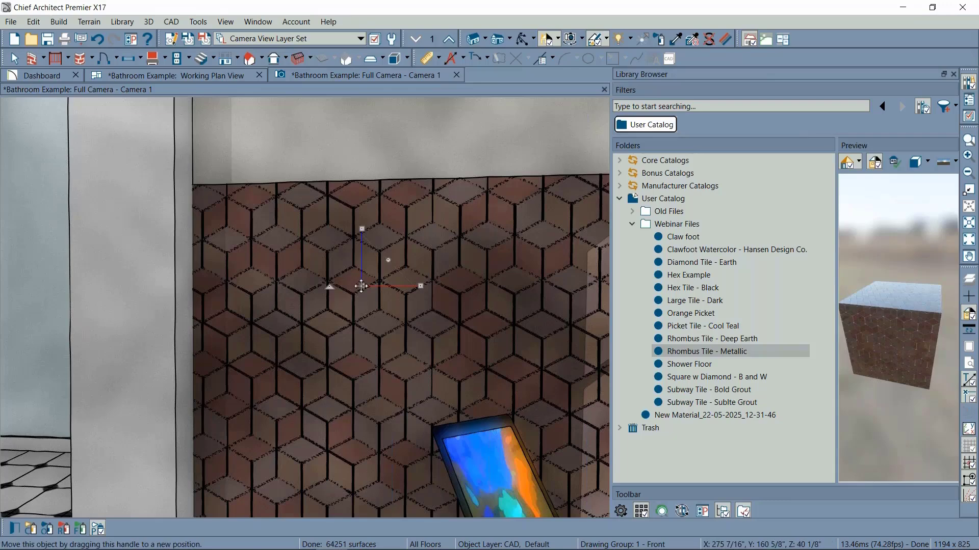
left_click_drag(362, 287, 313, 262)
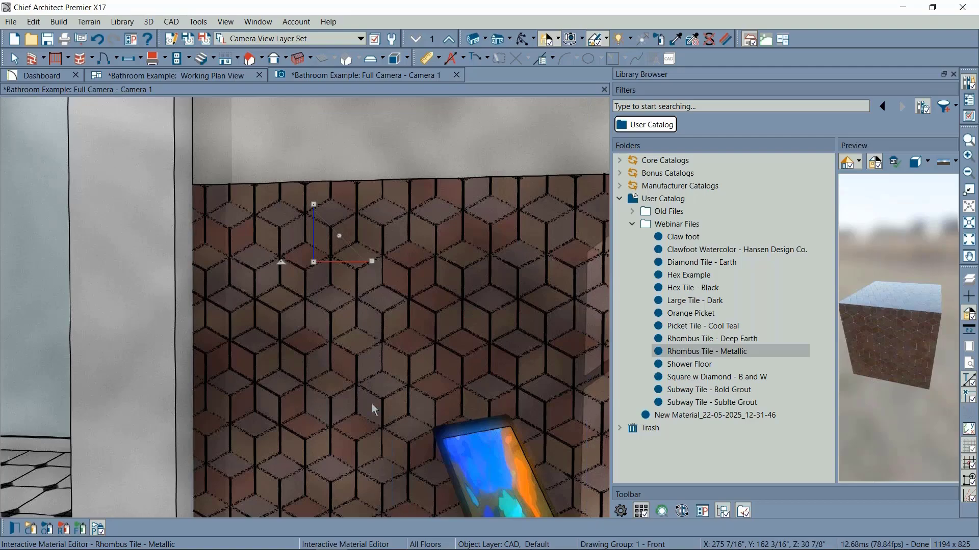
middle_click_drag(317, 362, 404, 377)
scroll(404, 378, "down", 10)
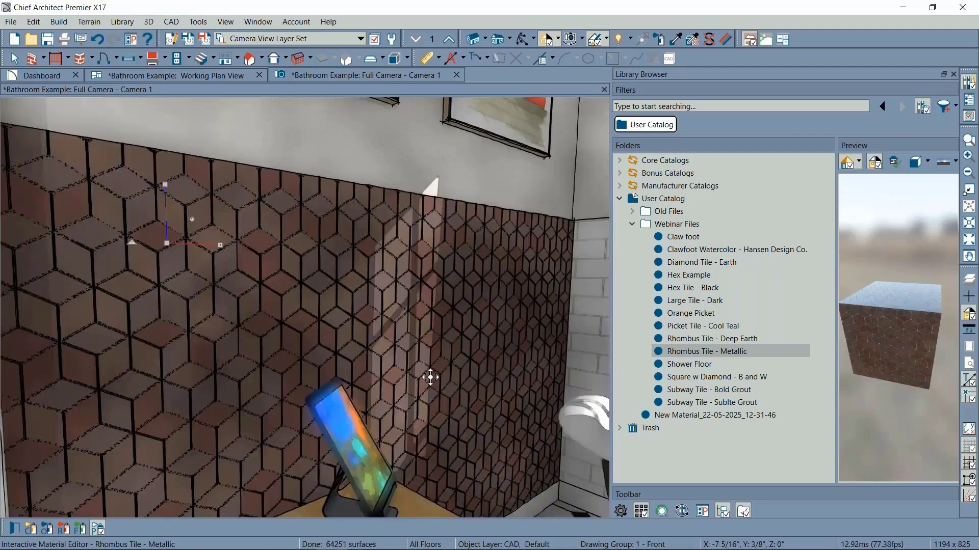
left_click(620, 38)
key("Escape")
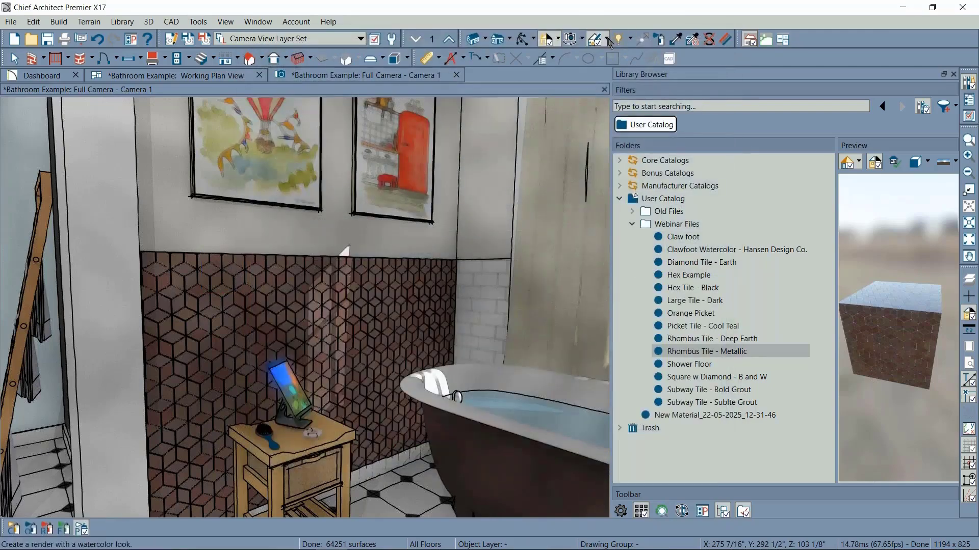
Render the camera with the Standard technique, return to Select Objects, and view the rhombus wall beside the tub
left_click(606, 39)
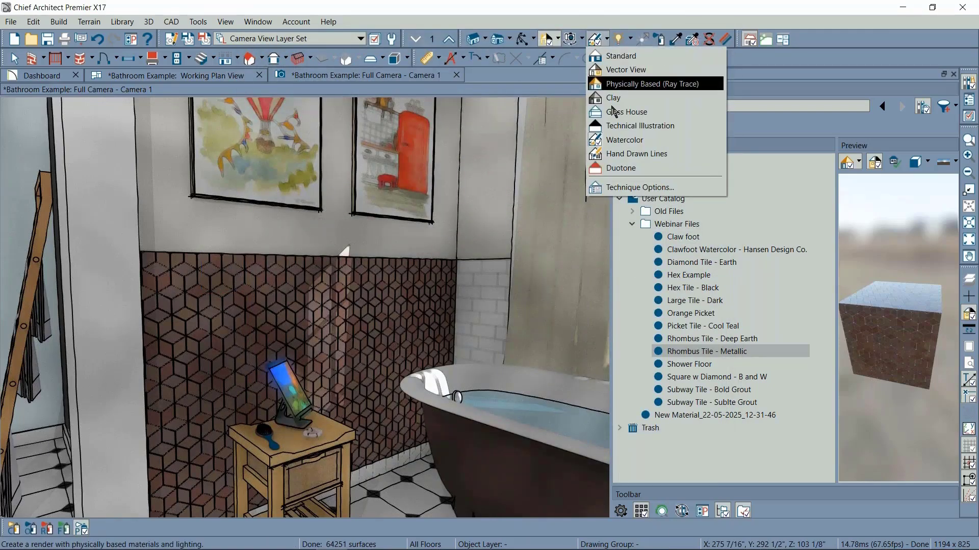
left_click(621, 56)
middle_click_drag(394, 328, 206, 248)
key("space")
mouse_move(349, 314)
middle_mouse_down()
mouse_move(335, 309)
mouse_move(302, 457)
middle_mouse_up()
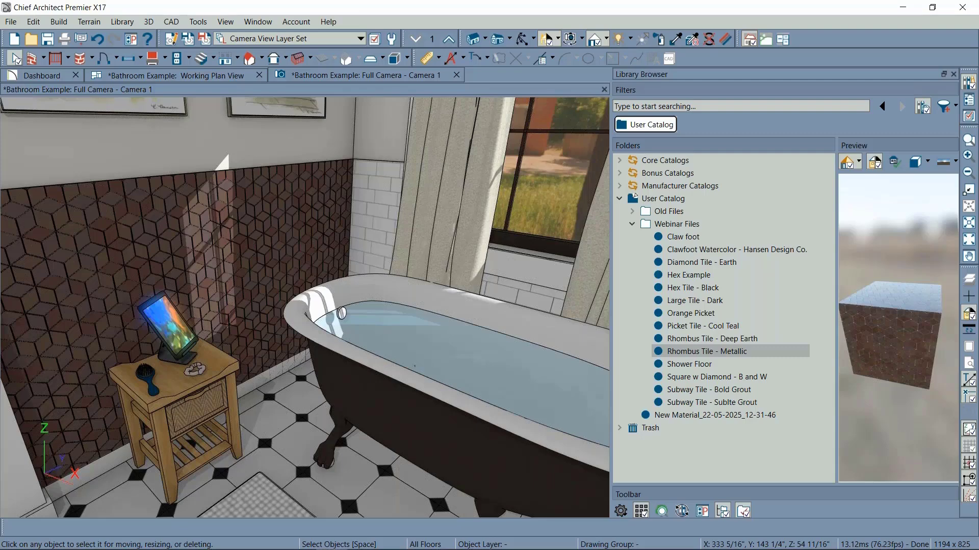
Switch to the web browser, search for Quixel Megascans in a new tab, and open the Megascans website
key("alt+Tab")
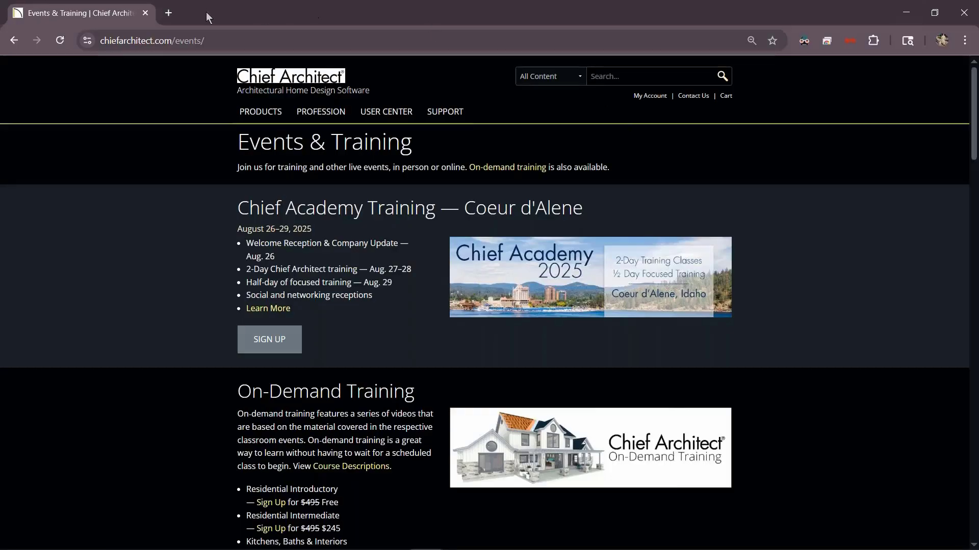
left_click(169, 14)
left_click(205, 41)
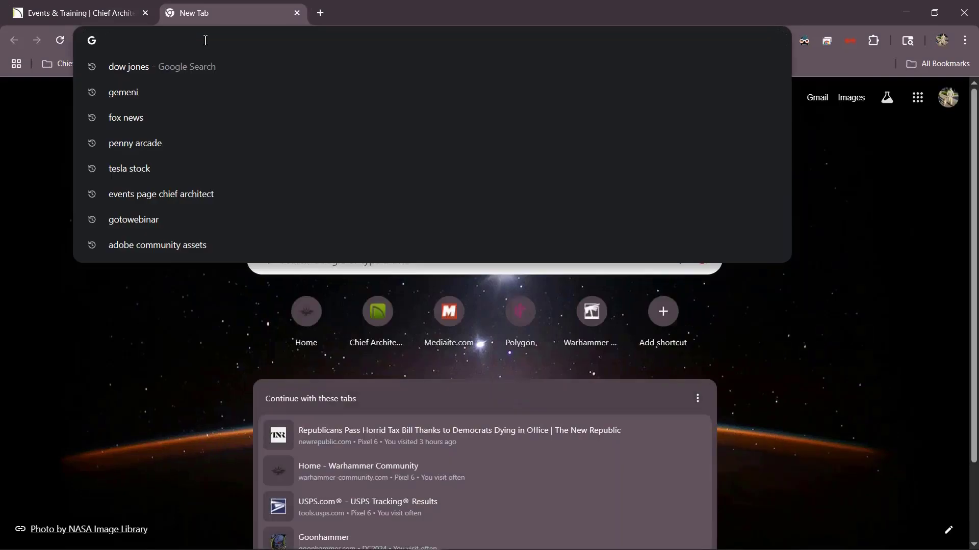
type("quixel")
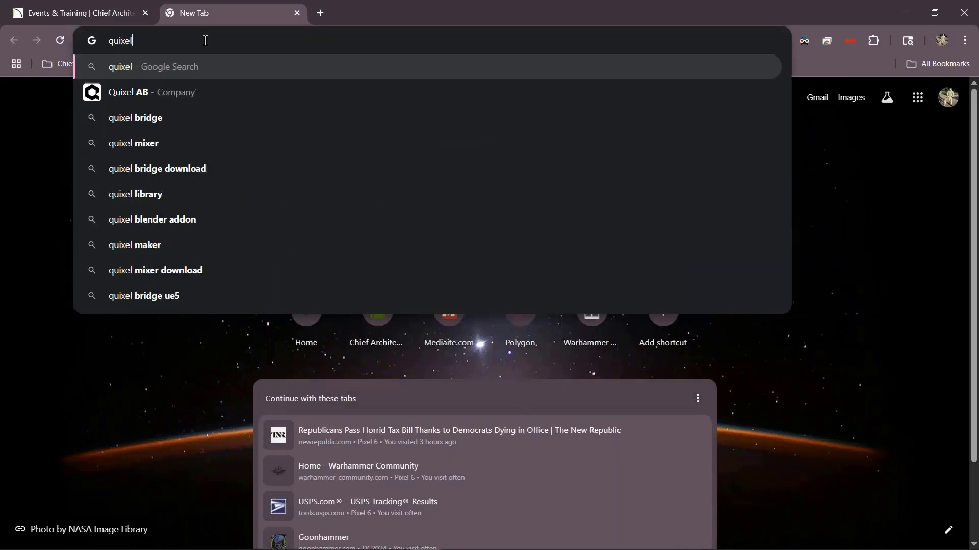
type(" m,egascans")
key("Return")
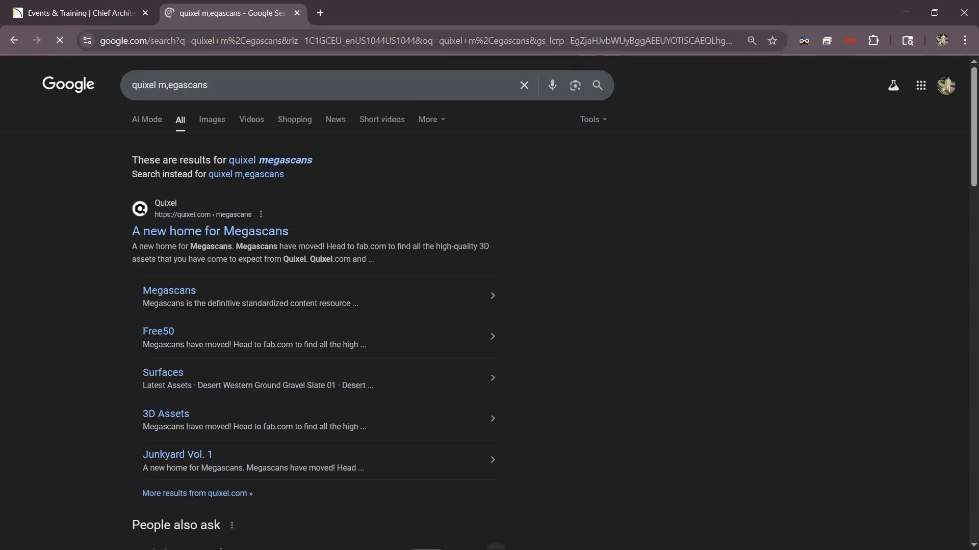
left_click(221, 234)
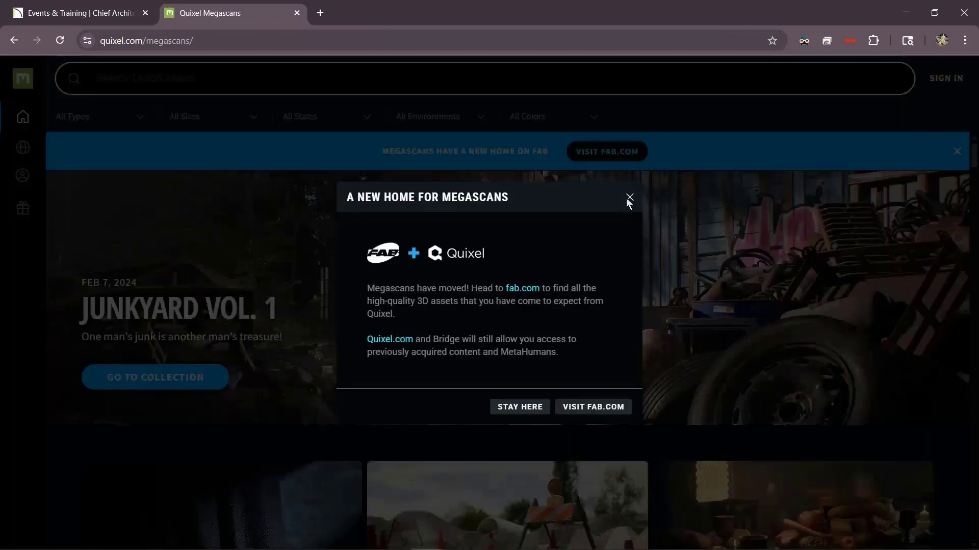
Dismiss the relocation notice, browse the Megascans surfaces, plants and asset types, and close that site
left_click(630, 197)
scroll(495, 239, "down", 14)
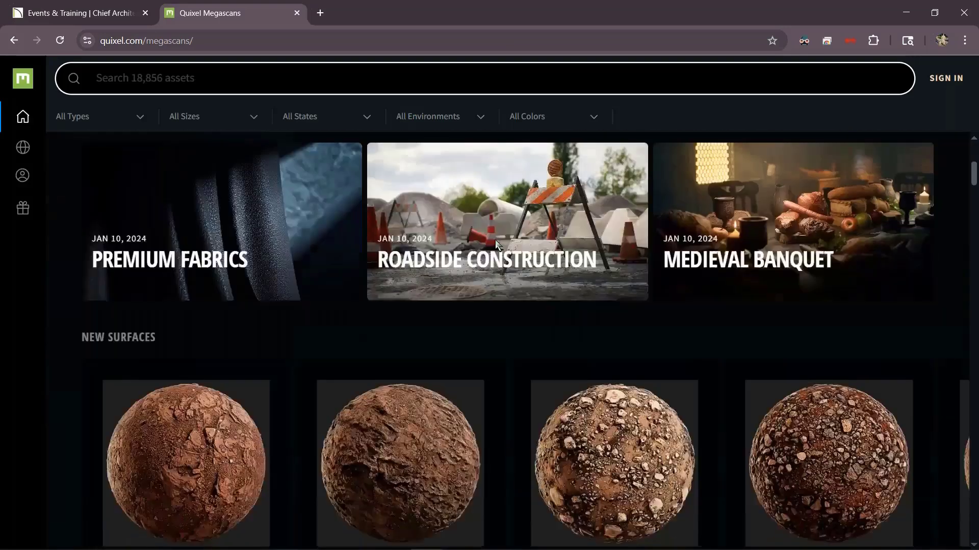
scroll(505, 255, "down", 10)
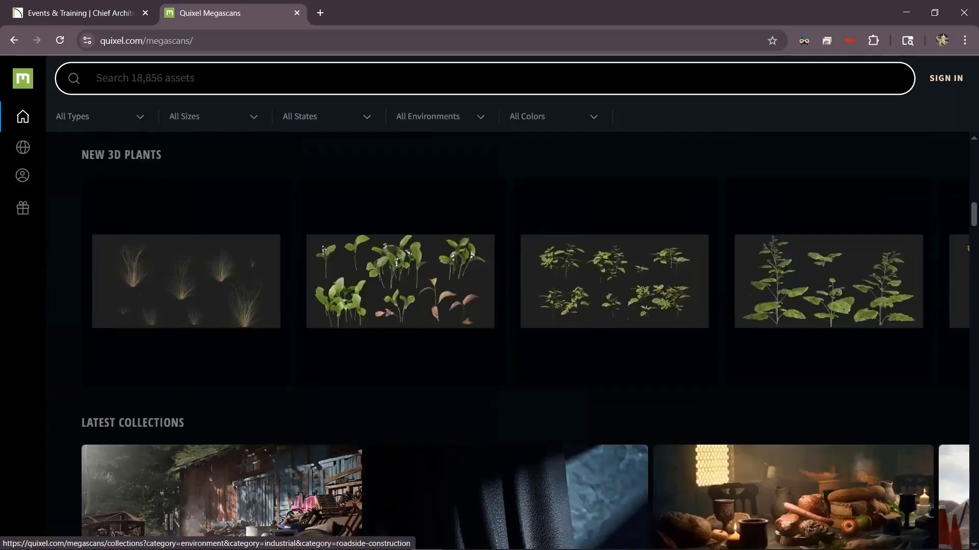
scroll(505, 306, "down", 4)
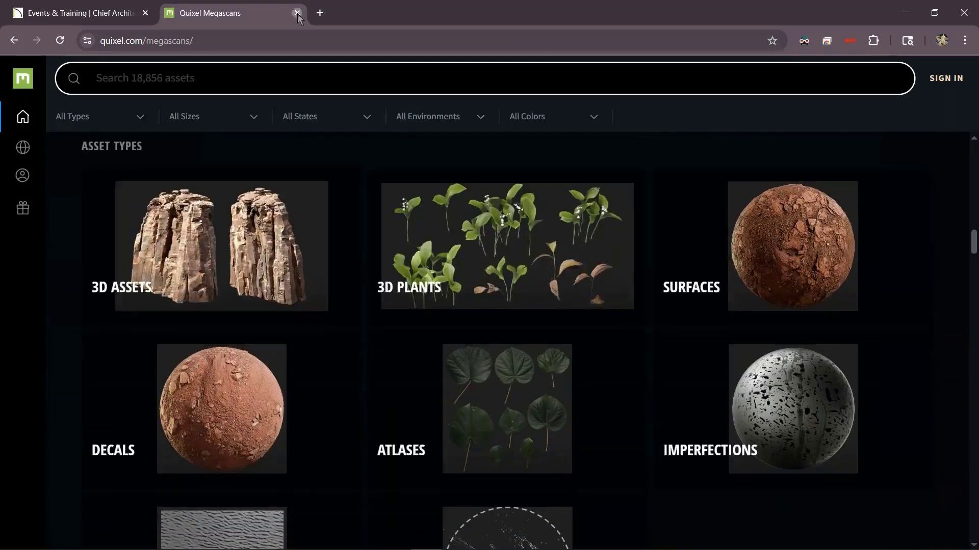
left_click(297, 13)
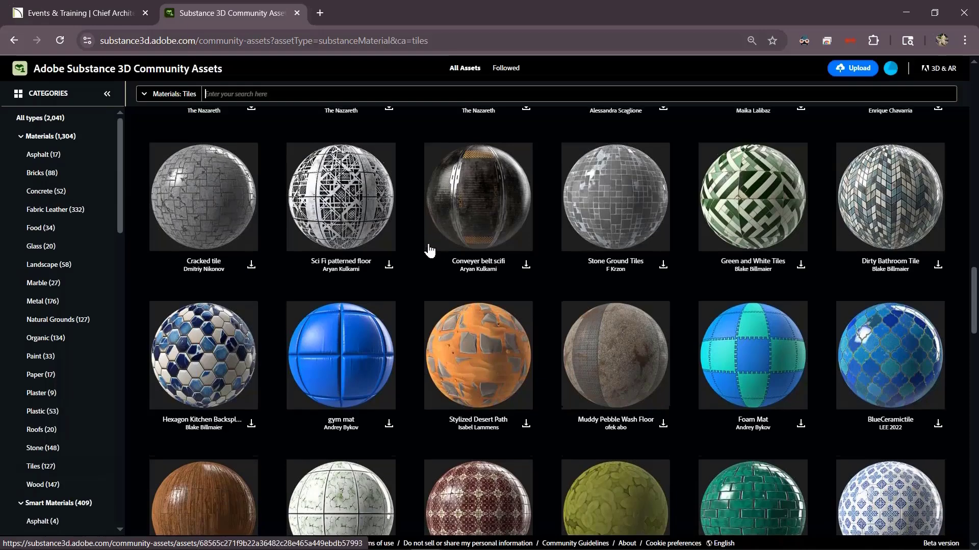
Browse the Concrete materials on Adobe Substance 3D Community Assets and open the Concrete Substance 003 page
scroll(429, 250, "up", 2)
scroll(430, 250, "up", 3)
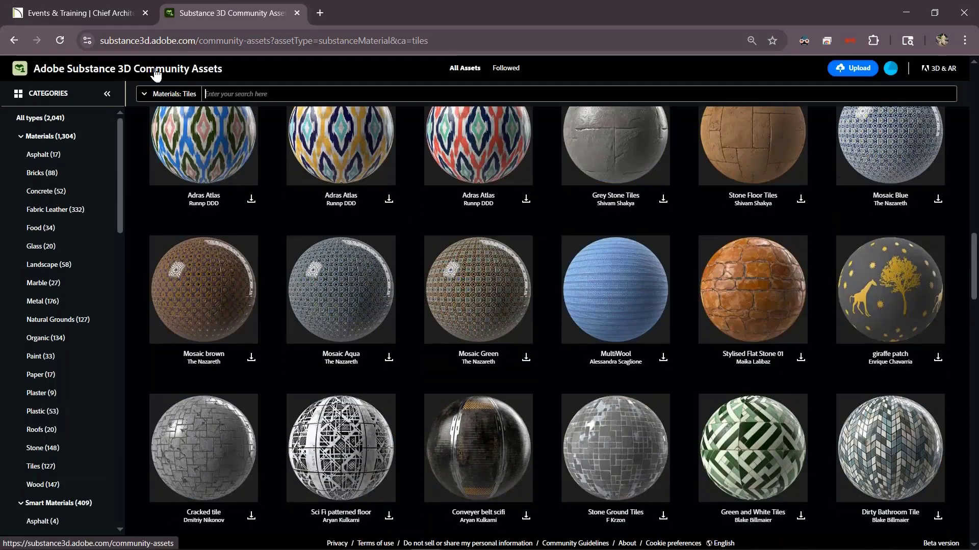
left_click(42, 192)
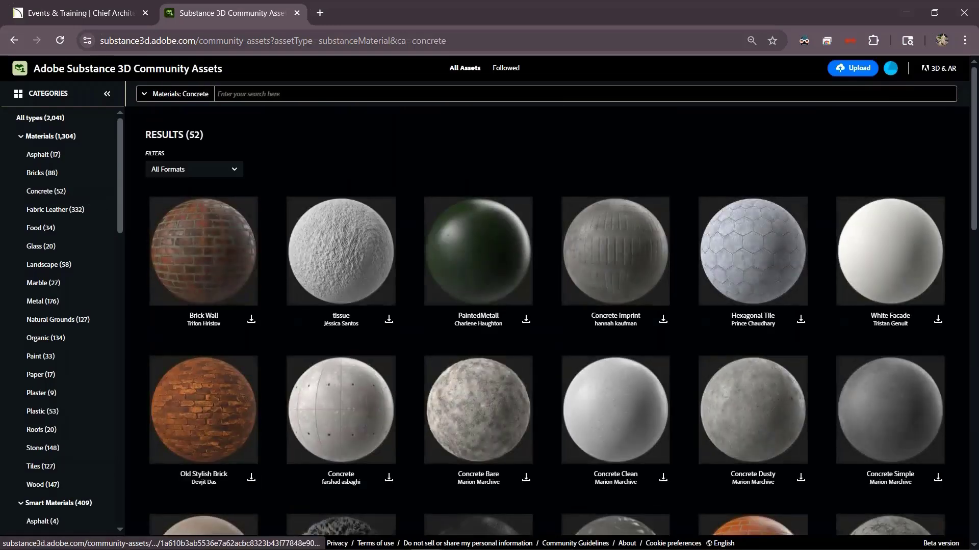
scroll(389, 214, "down", 2)
scroll(563, 321, "down", 6)
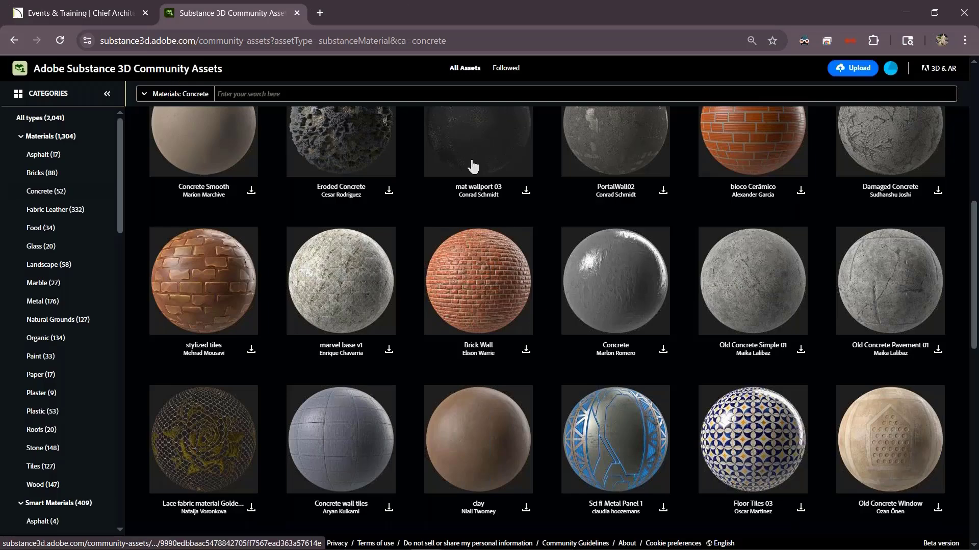
scroll(471, 168, "down", 3)
scroll(446, 295, "down", 7)
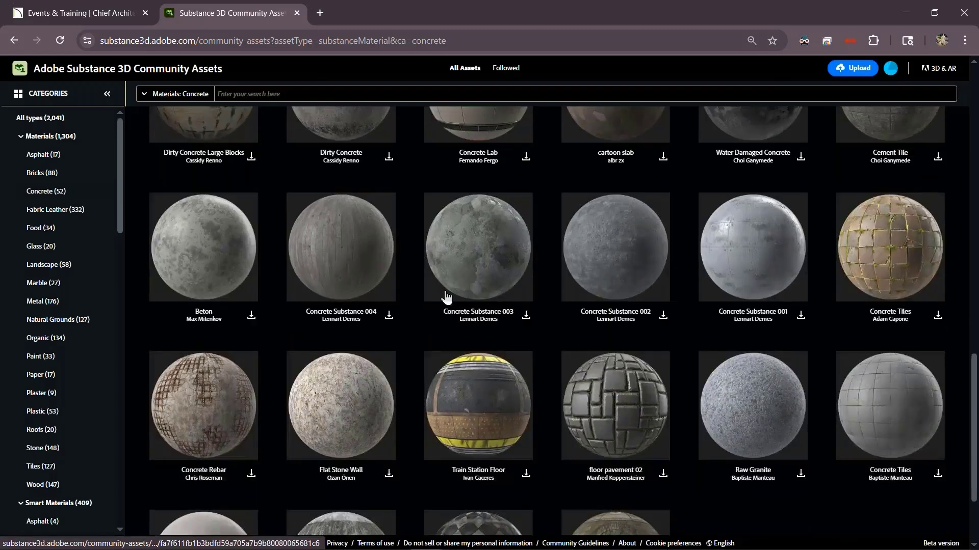
left_click(447, 295)
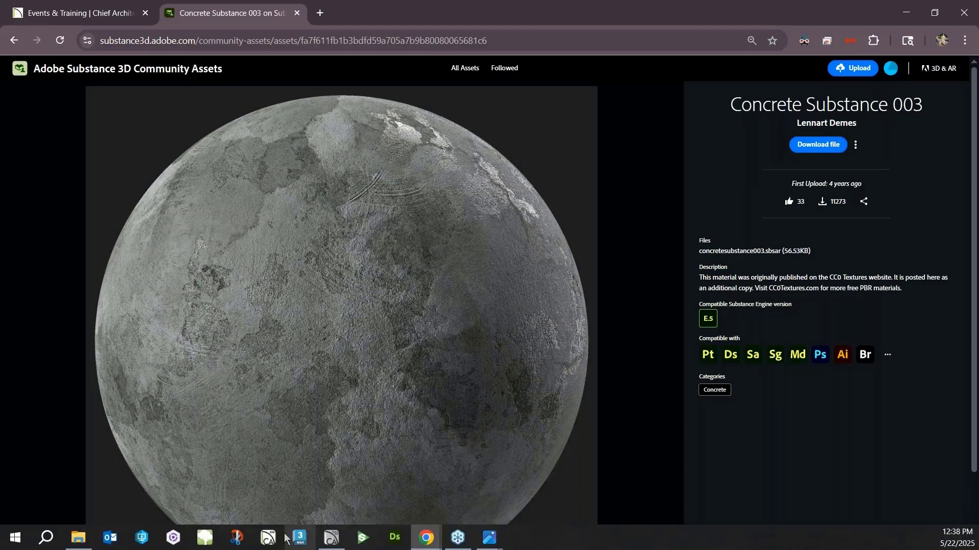
Switch back to Chief Architect, check the Material Builder's external Substance (SBSAR) file option, and leave the builder
left_click(331, 538)
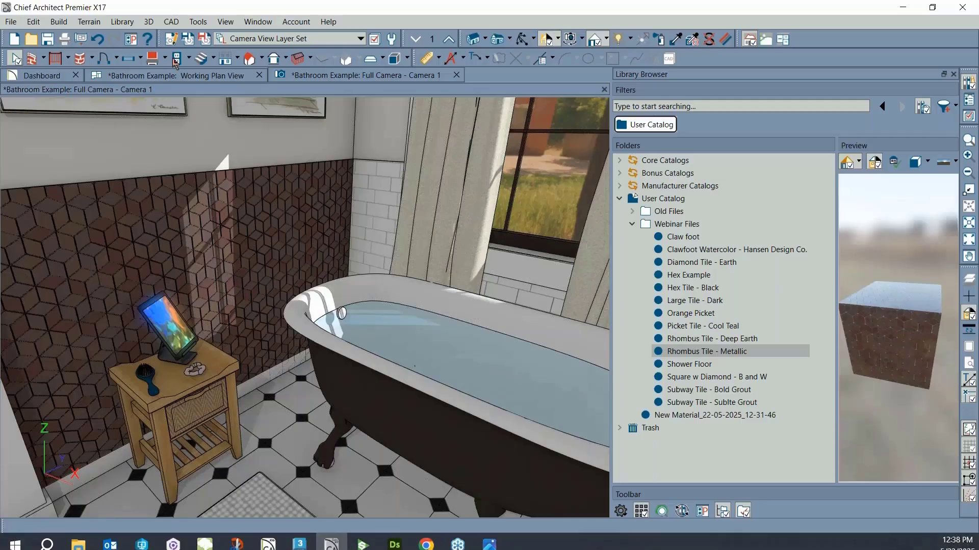
left_click(149, 21)
left_click(201, 259)
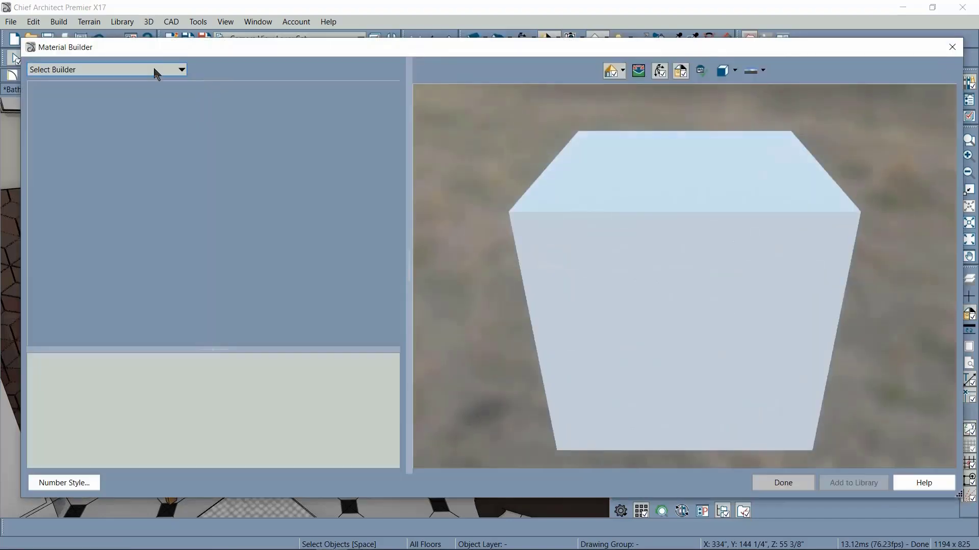
left_click(153, 69)
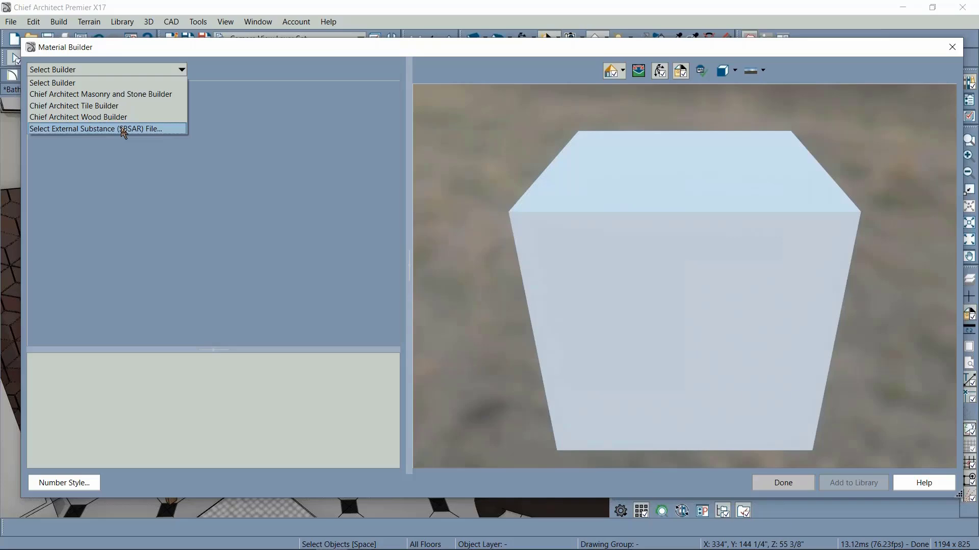
left_click(124, 131)
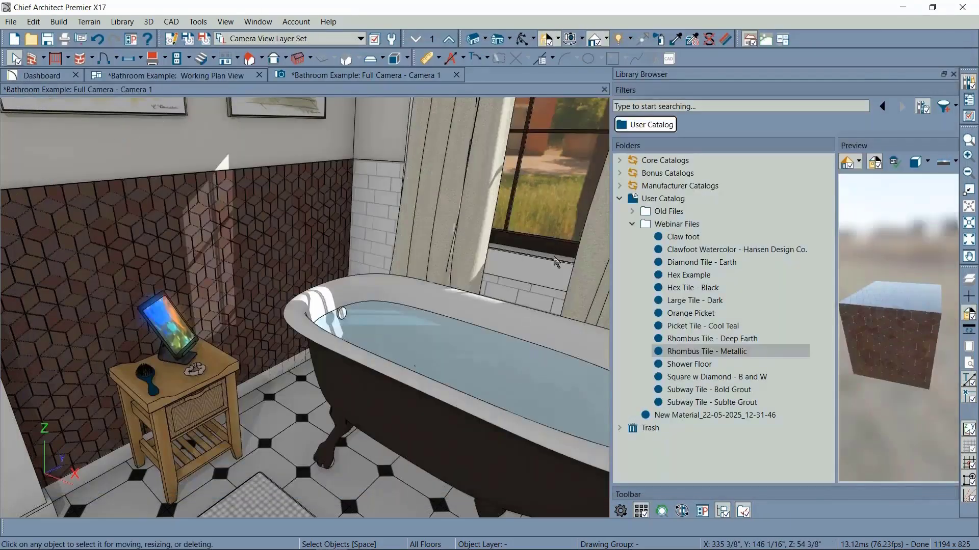
Pick up the white subway tile material beside the window and apply it to the rhombus-tiled wall with the Material Painter
left_click(678, 40)
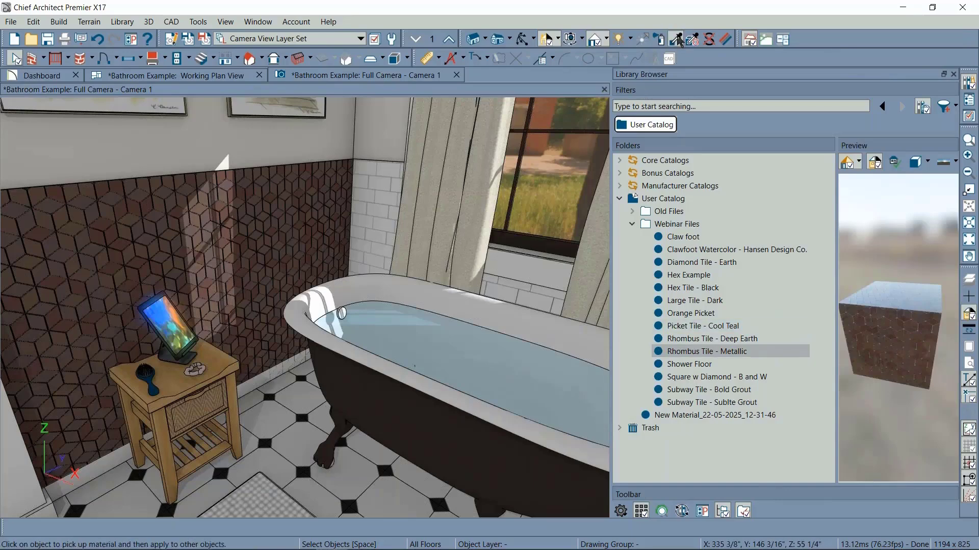
left_click(374, 209)
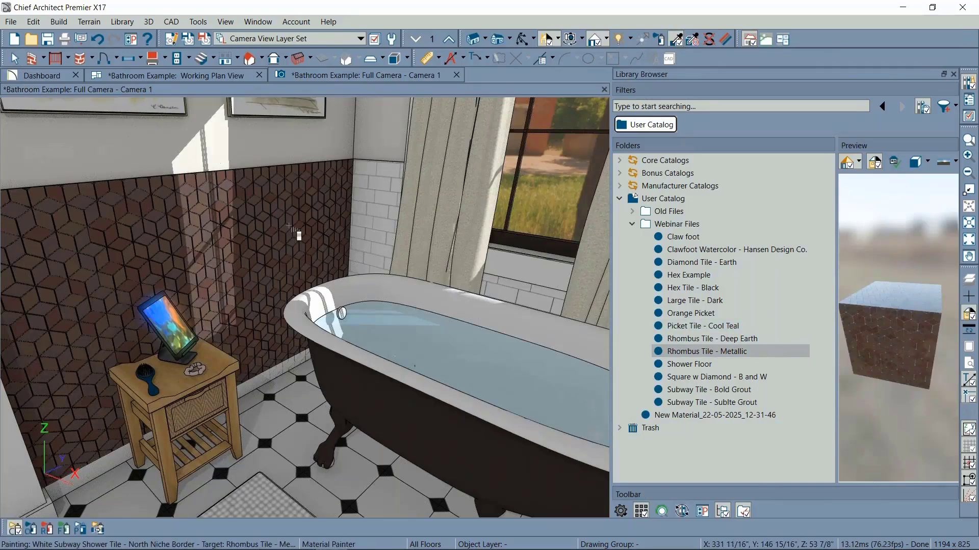
left_click(289, 226)
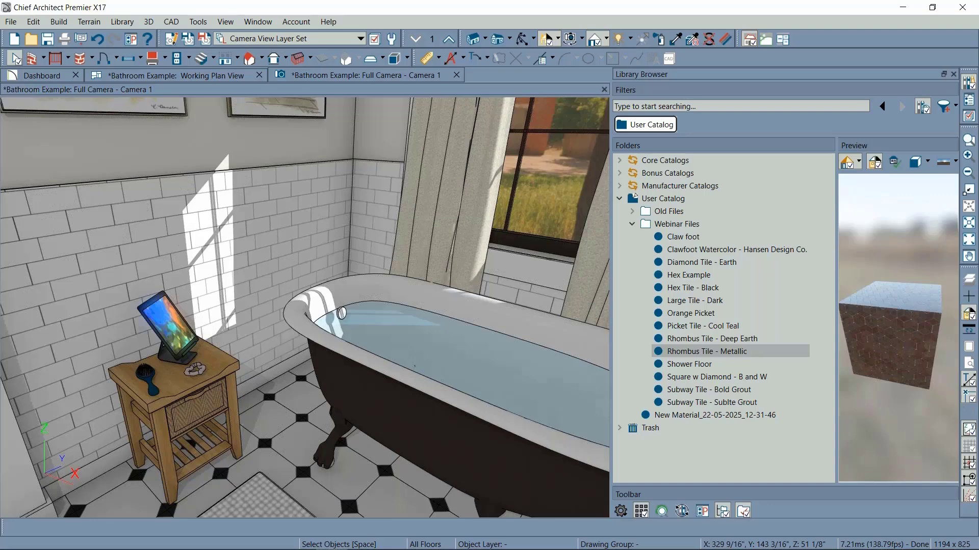
Start a material in the Material Builder with the Chief Architect Tile Builder, keeping the 2:1 Tile shape
left_click(149, 22)
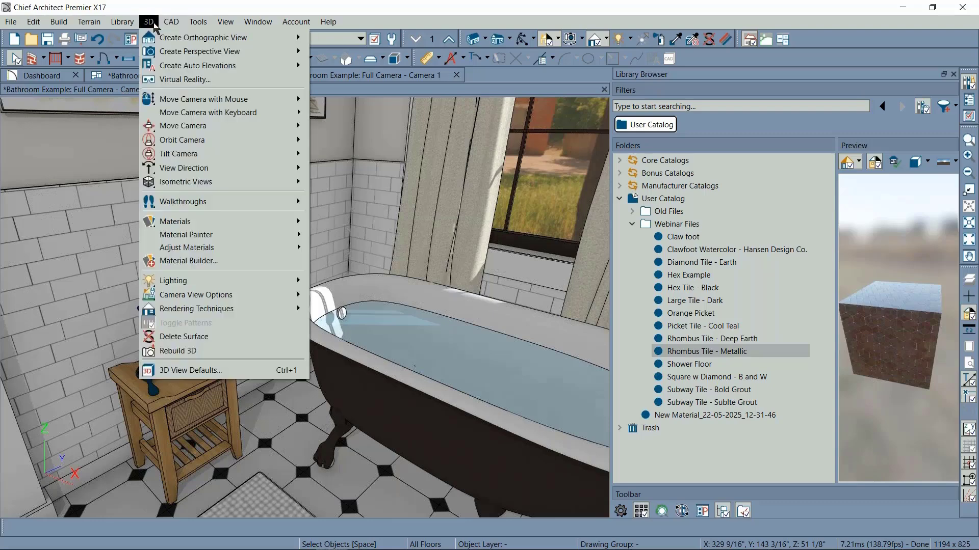
left_click(191, 260)
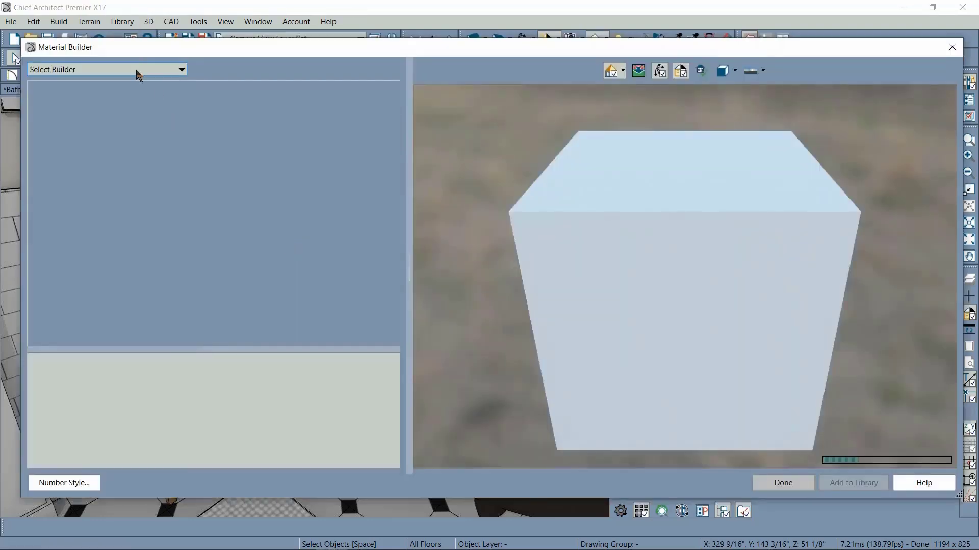
left_click(137, 71)
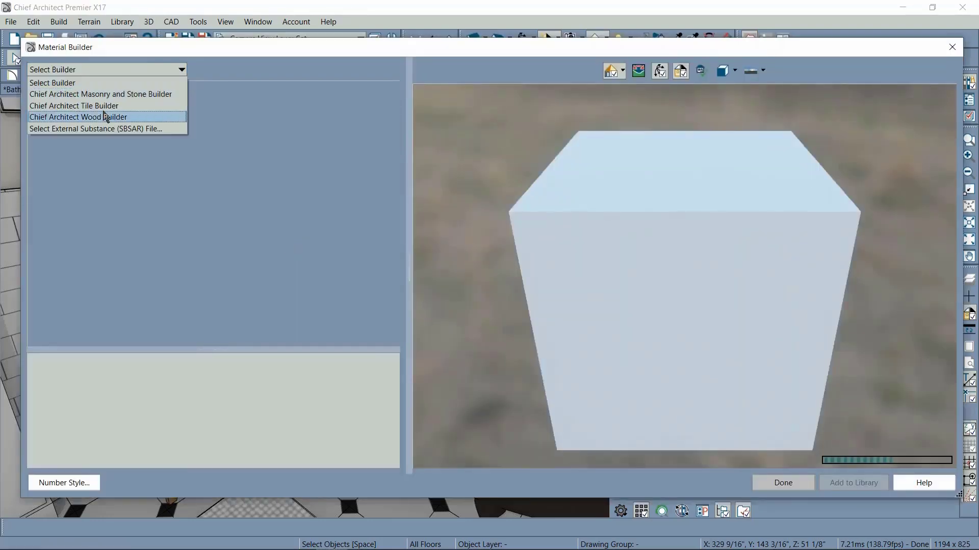
left_click(105, 105)
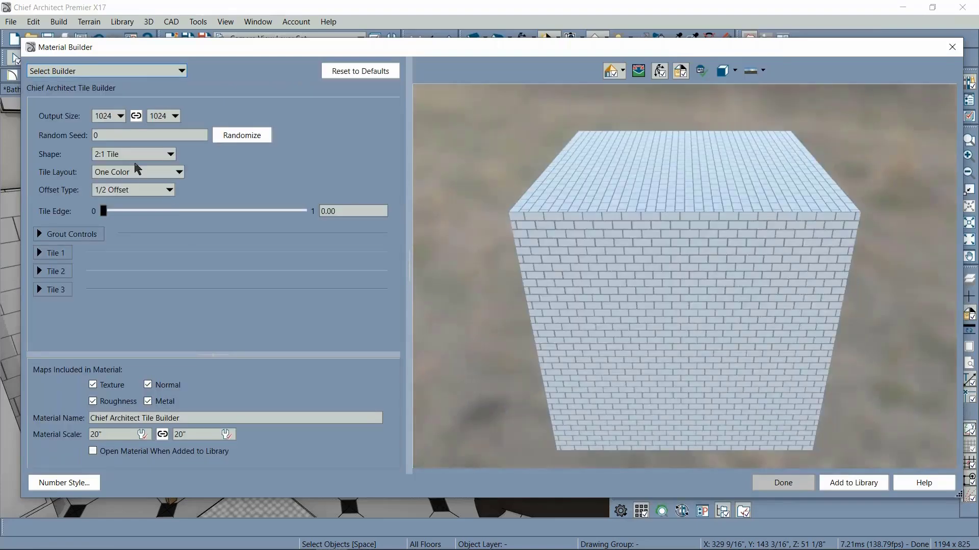
left_click(133, 154)
left_click(121, 157)
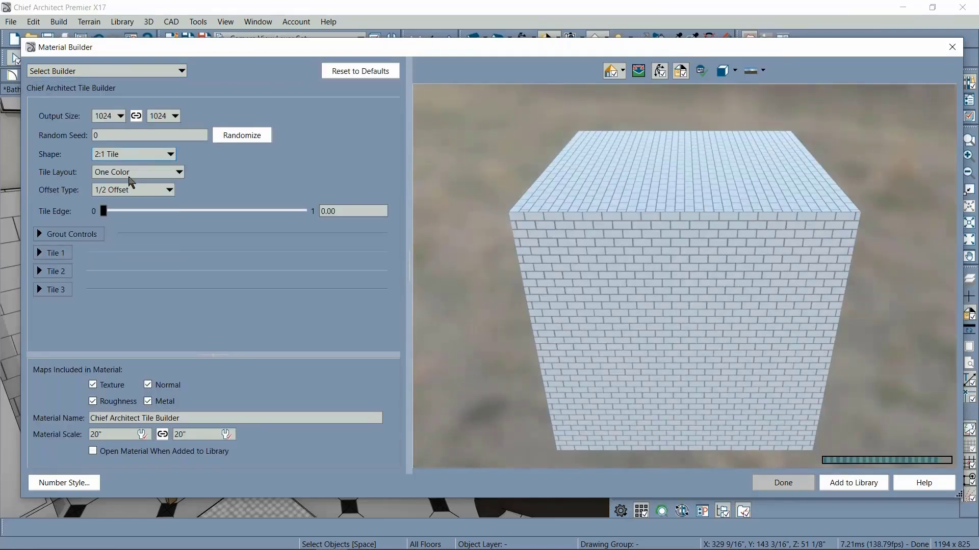
Try the 1/3, 1/2 and 1/4 offset types on the 2:1 tile, comparing the rows up close in the preview
left_click(130, 193)
left_click(125, 215)
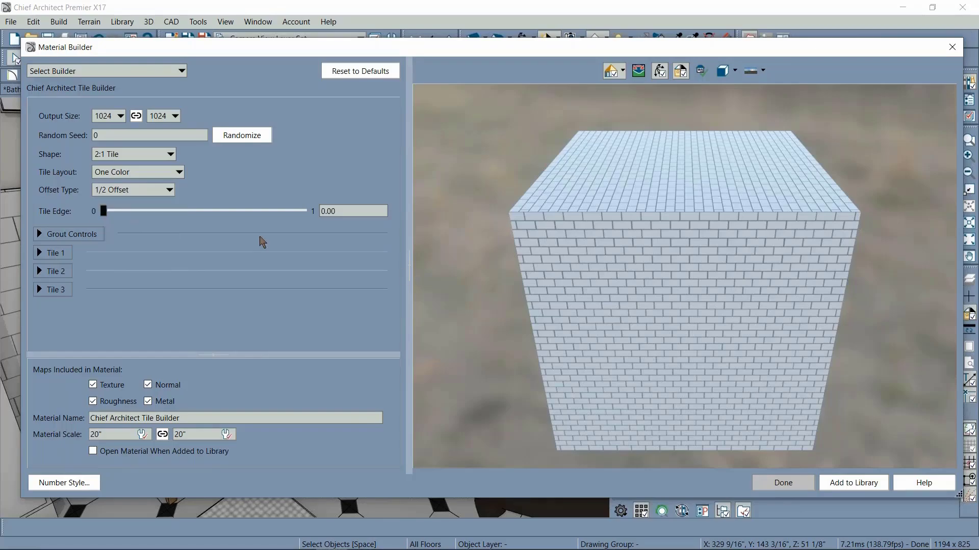
left_click_drag(435, 283, 492, 247)
scroll(498, 249, "up", 5)
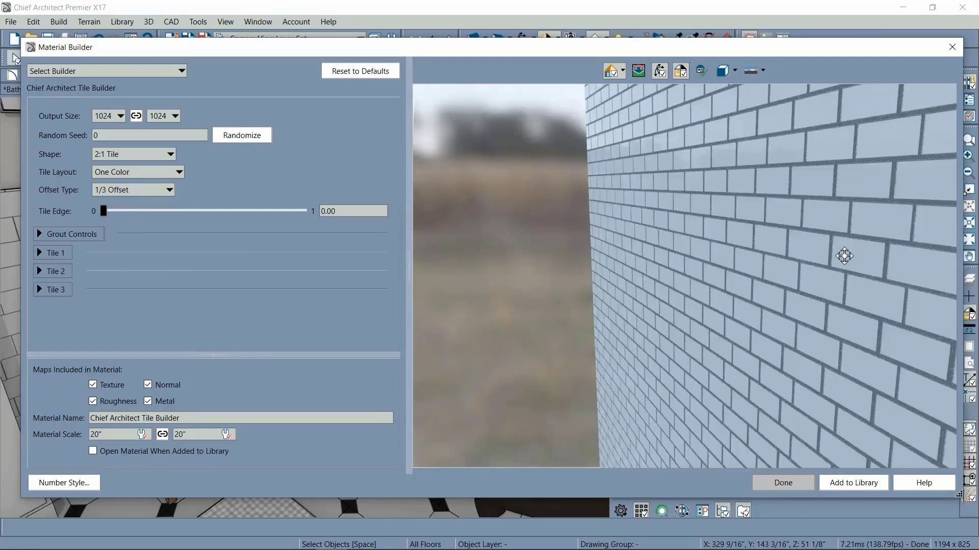
middle_click_drag(822, 259, 586, 242)
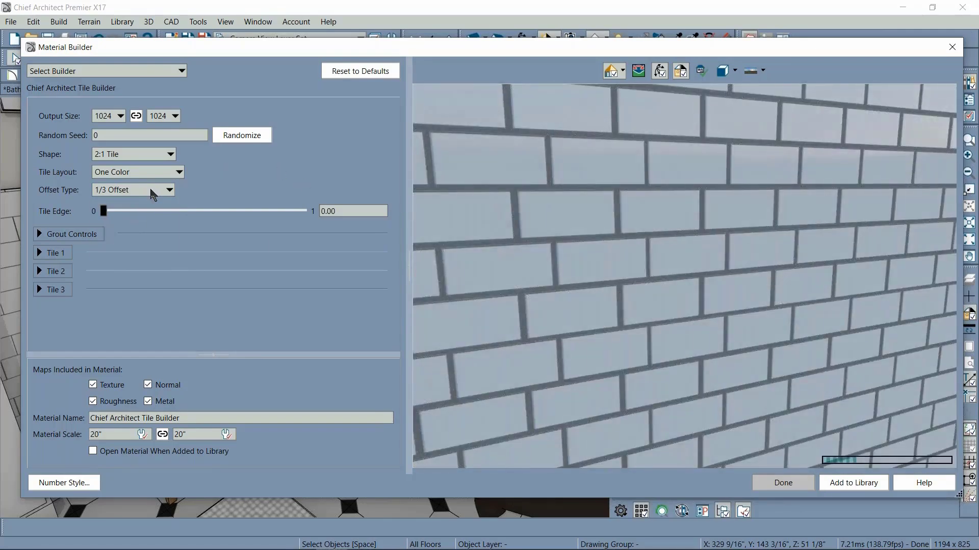
left_click(153, 190)
left_click(123, 210)
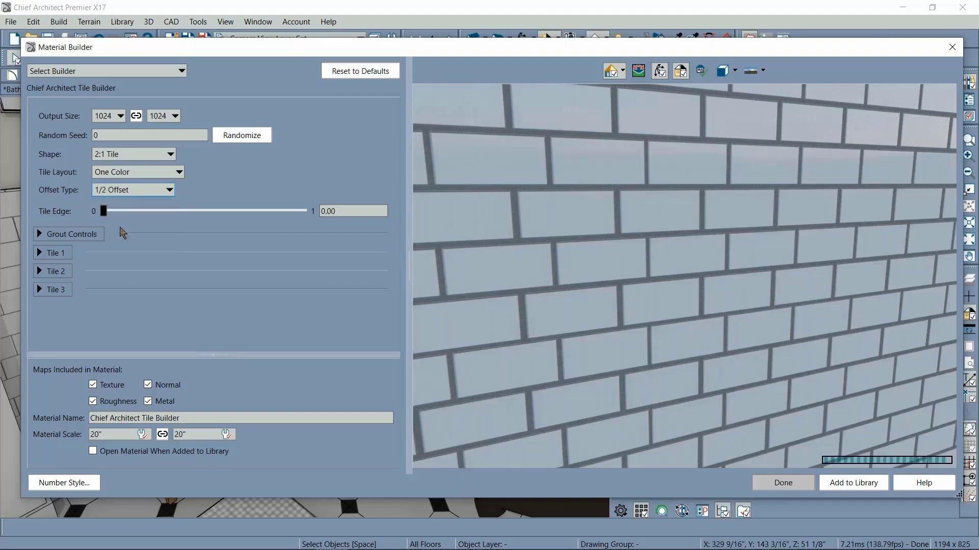
left_click(153, 190)
left_click(128, 238)
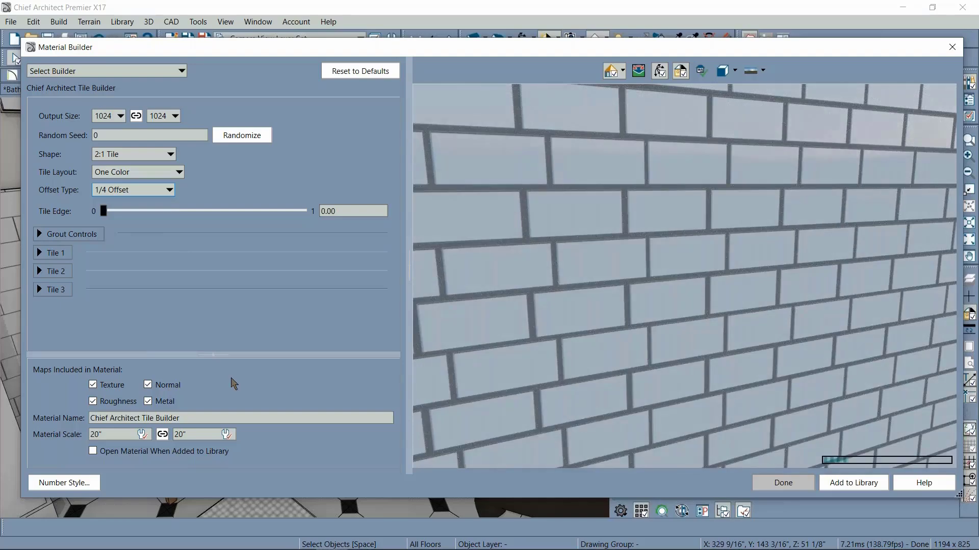
Try a Custom offset type with an offset amount of 0.54 on the 2:1 tile, and leave the Material Builder without saving
left_click(167, 190)
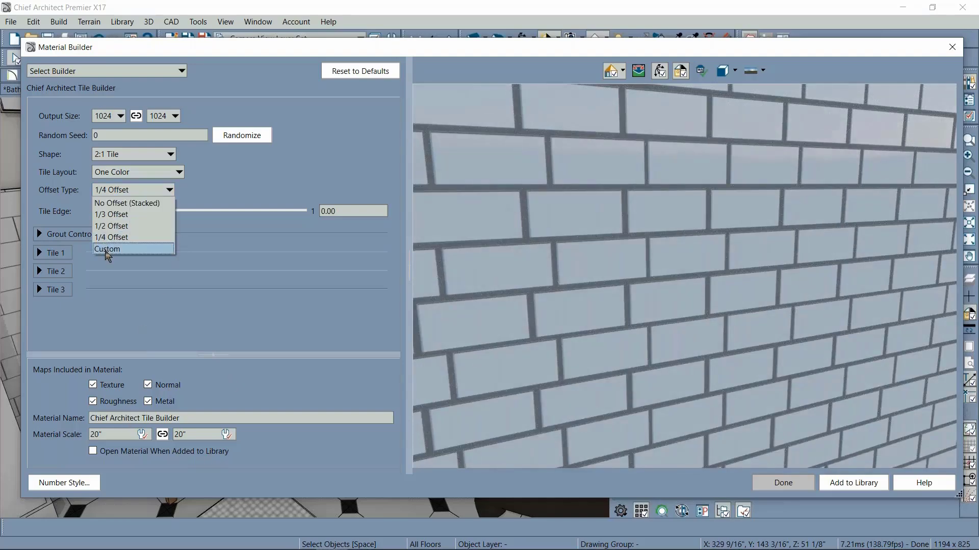
left_click(109, 250)
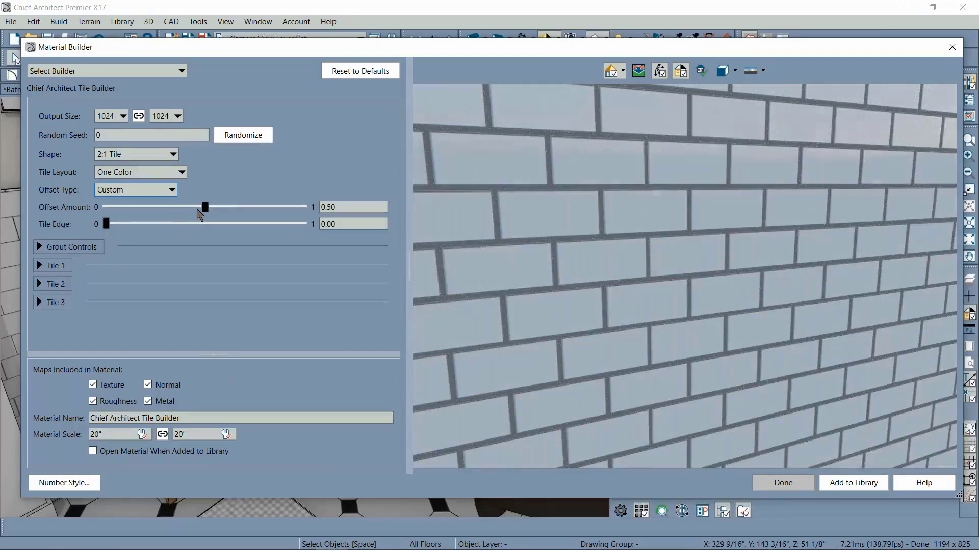
mouse_move(204, 207)
left_mouse_down()
mouse_move(245, 210)
mouse_move(212, 208)
left_mouse_up()
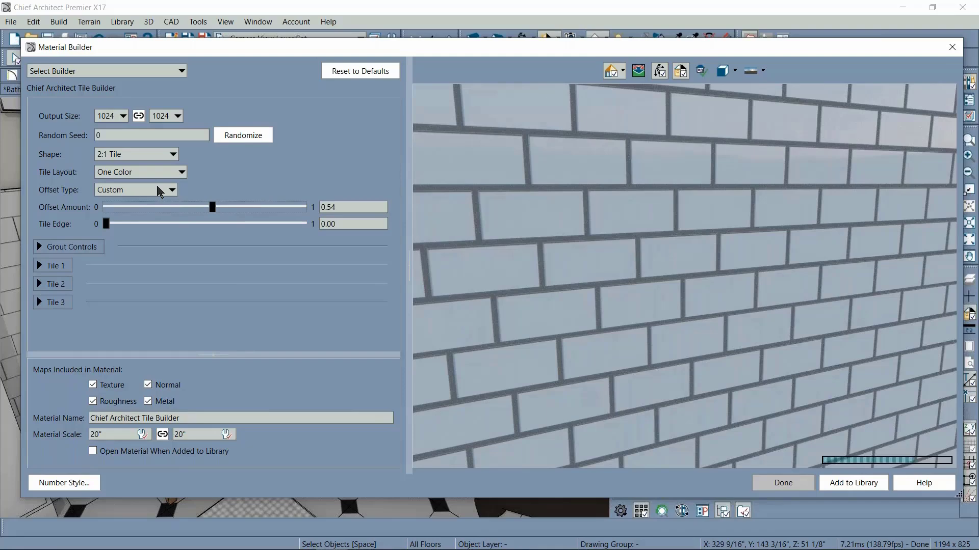
left_click(794, 483)
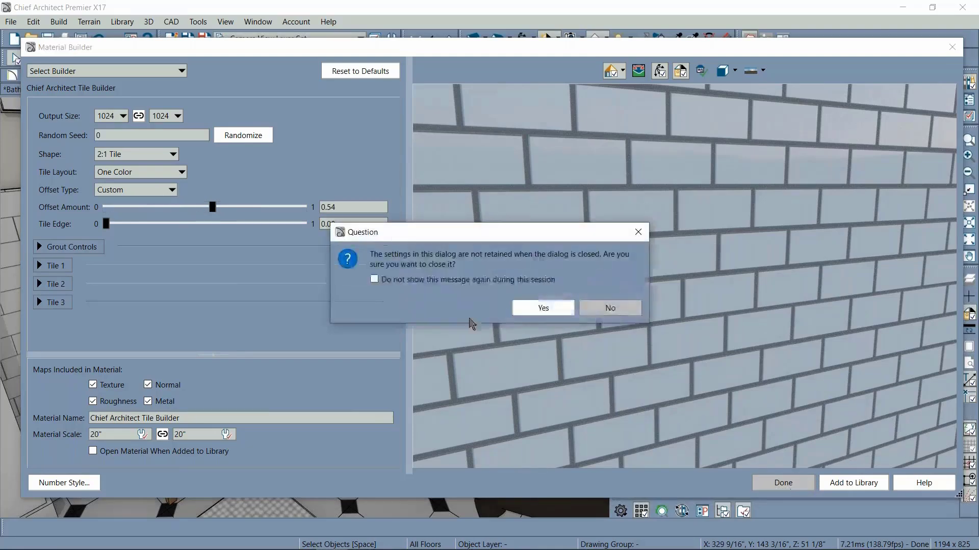
left_click(535, 307)
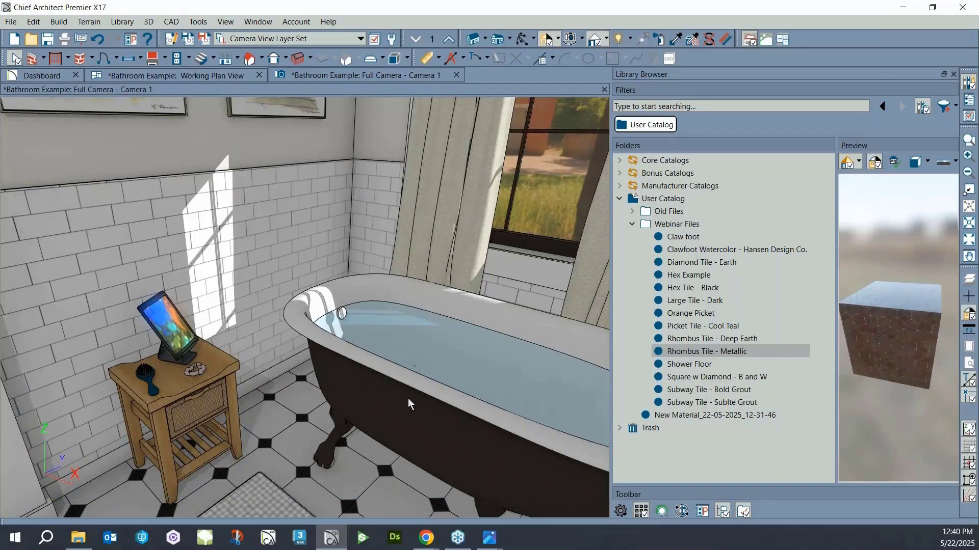
Start a screen capture and bring the Seamed - Small Sample.png image up in Photos as the capture source
left_click(196, 23)
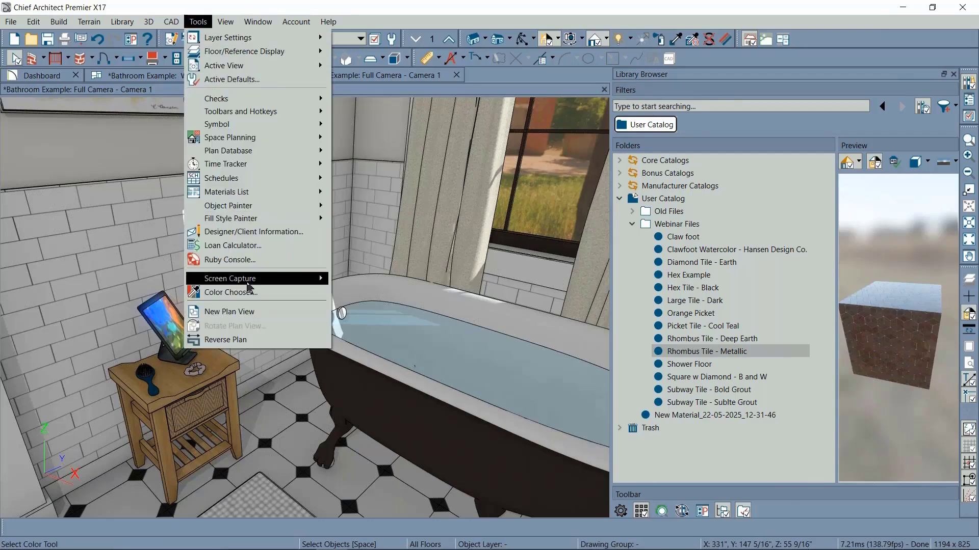
mouse_move(319, 278)
left_click(377, 293)
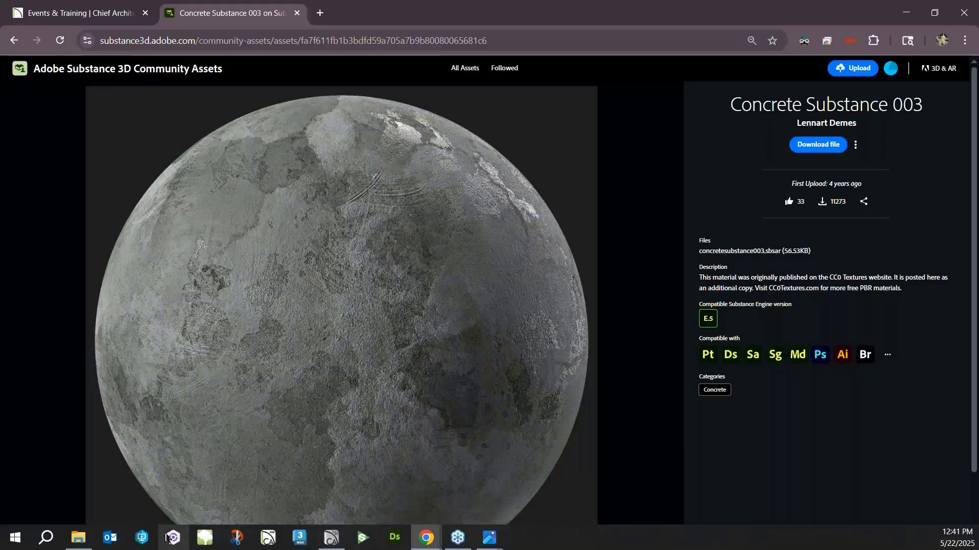
left_click(489, 538)
left_click(621, 495)
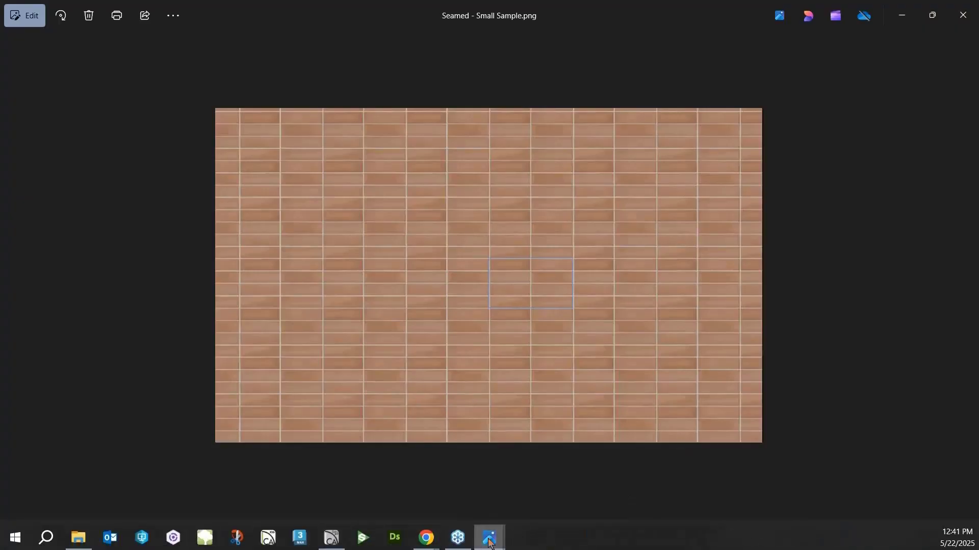
Return to Chief Architect, restart the screen capture and capture a single brick of the sample image as a new material
left_click(332, 537)
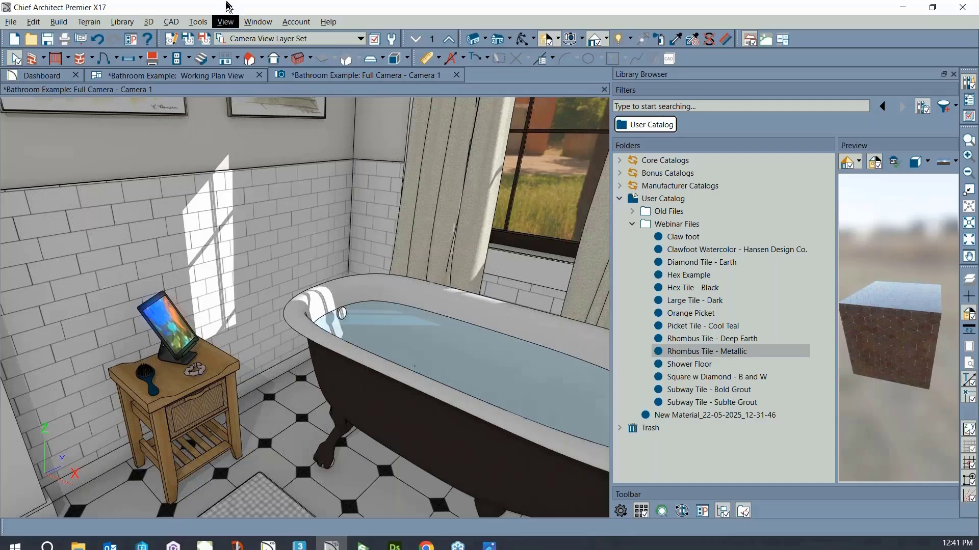
left_click(197, 21)
mouse_move(258, 282)
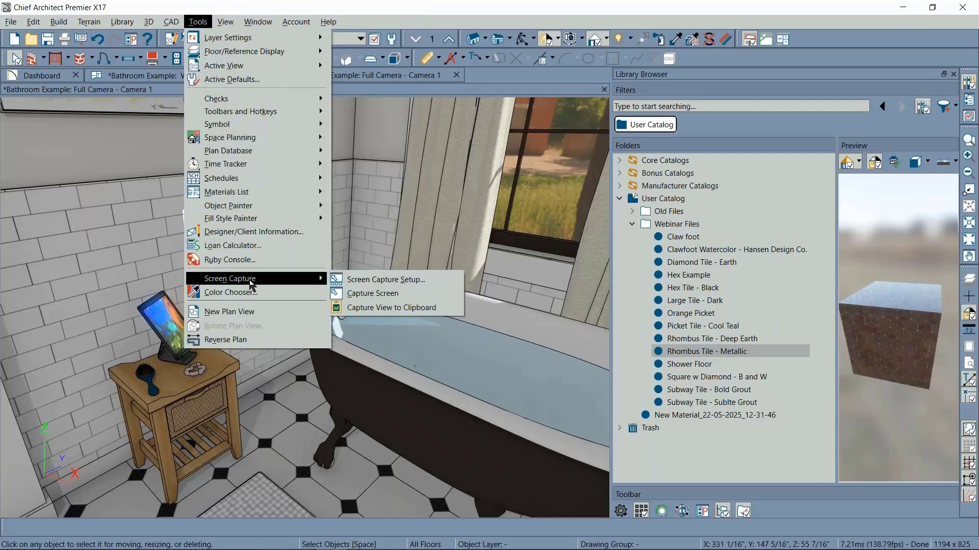
left_click(351, 294)
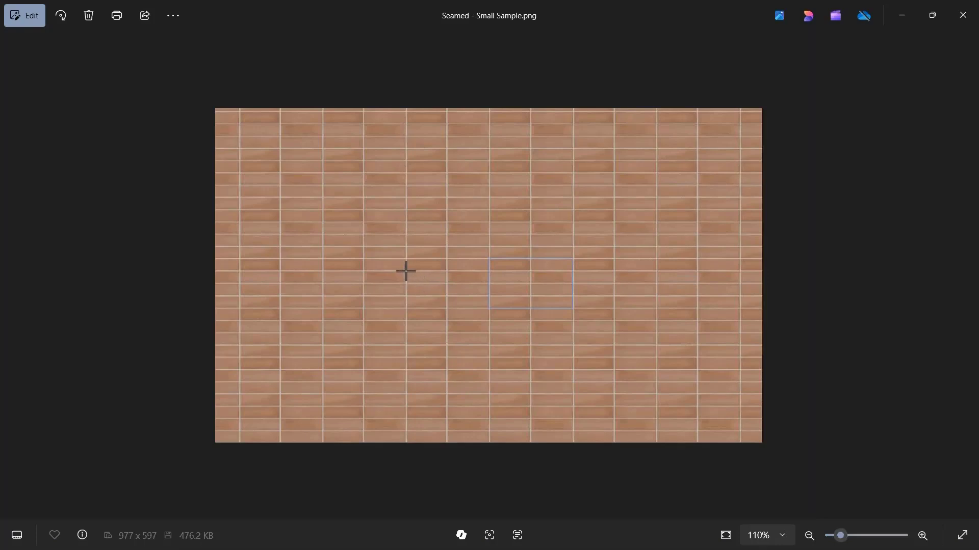
left_click_drag(406, 270, 446, 284)
left_click(331, 543)
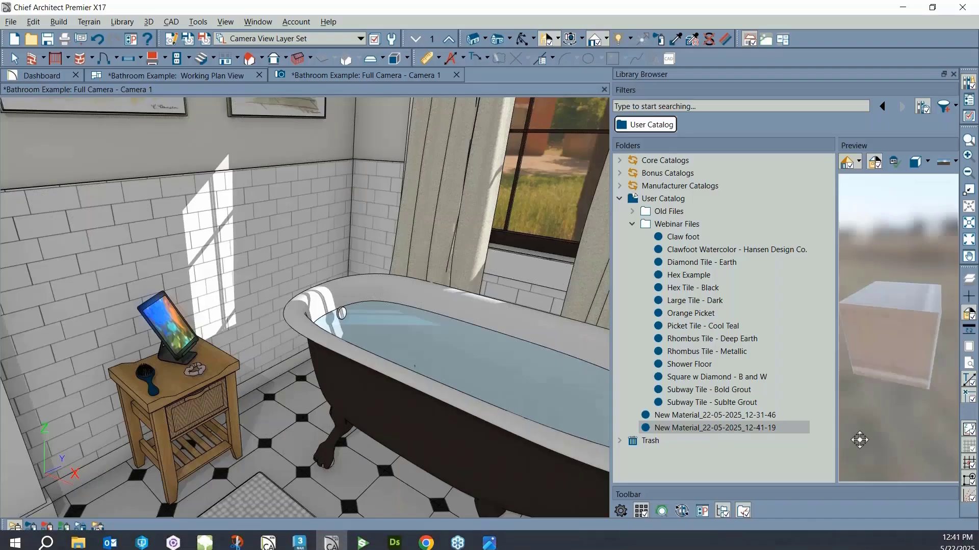
Open the newly captured material's definition, examine its appearance on the preview cube from several angles, and leave it unchanged
right_click(681, 430)
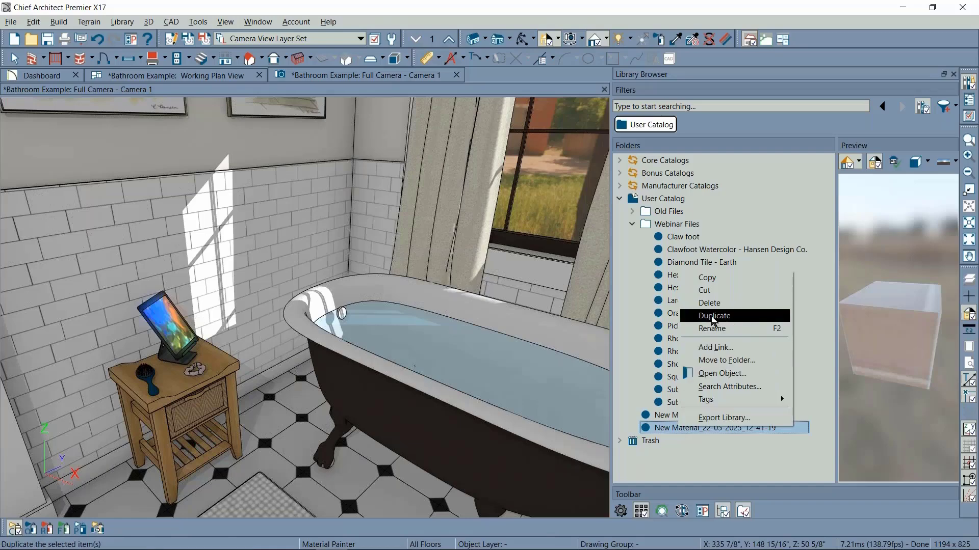
left_click(716, 375)
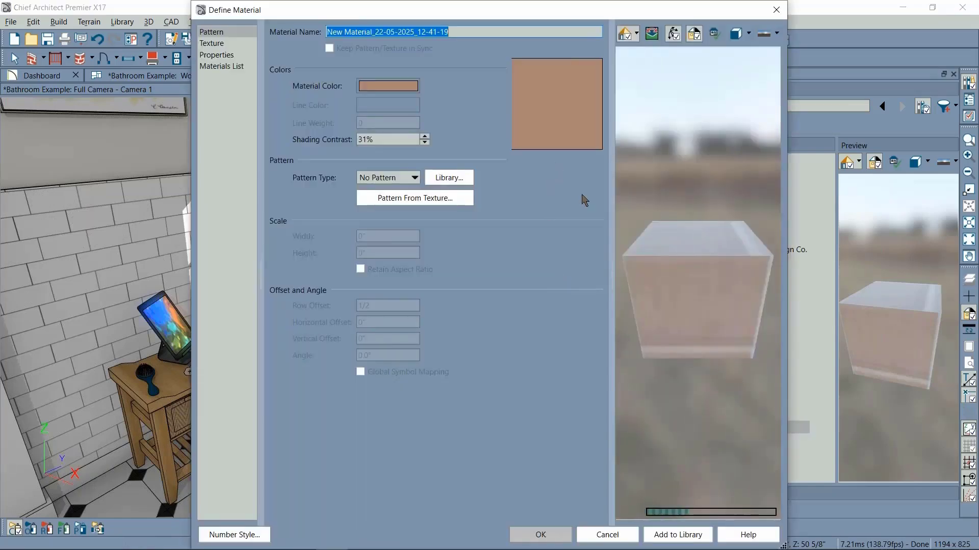
left_click_drag(754, 307, 682, 367)
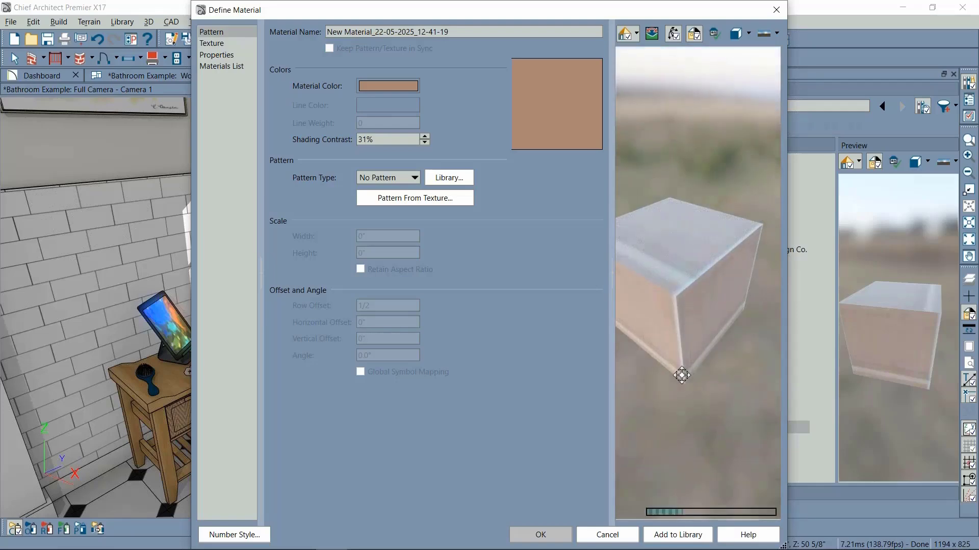
left_click_drag(679, 305, 688, 360)
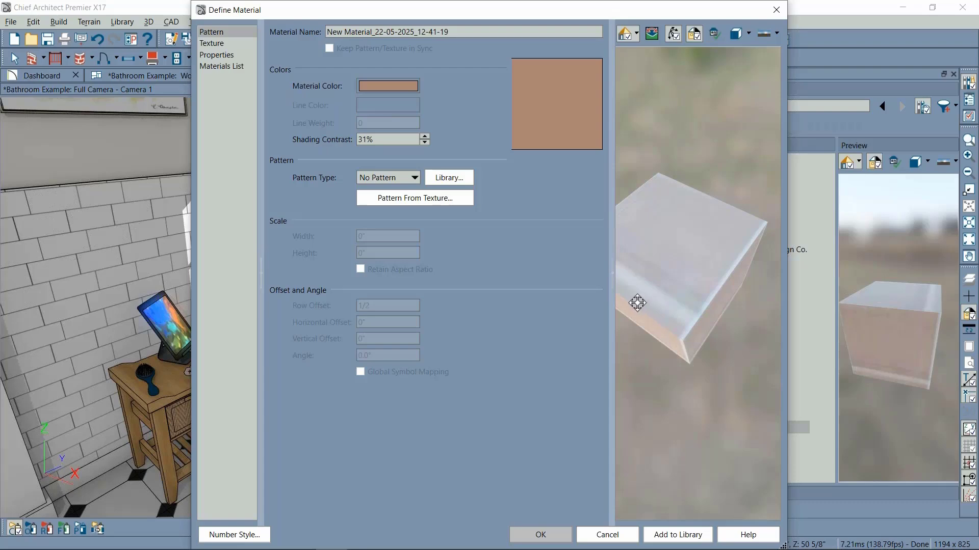
key("Escape")
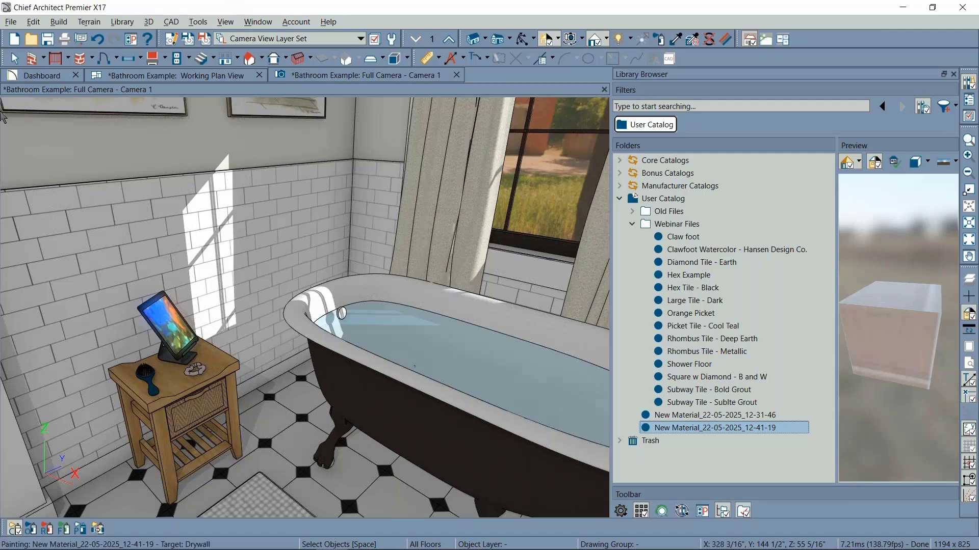
Start a new material in the Material Builder with the Chief Architect Tile Builder
left_click(149, 21)
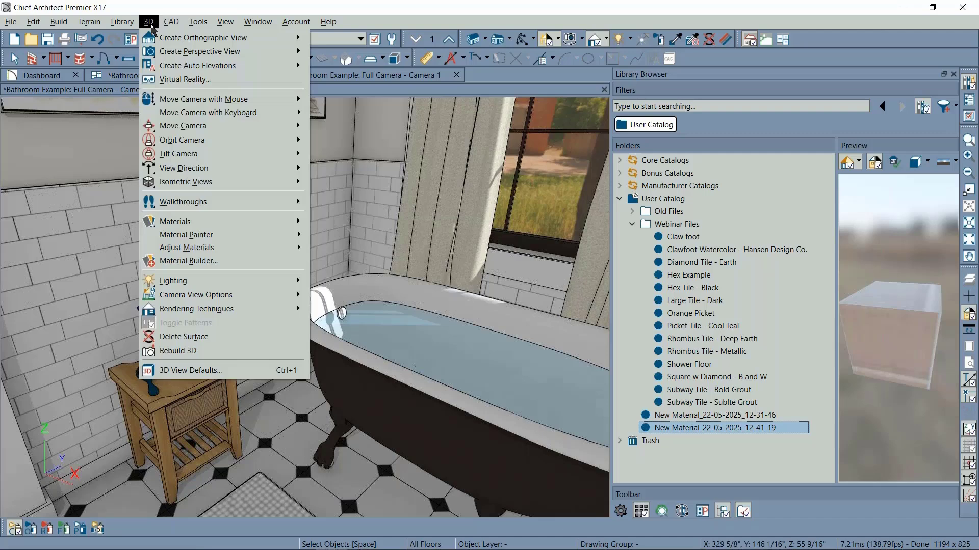
left_click(256, 260)
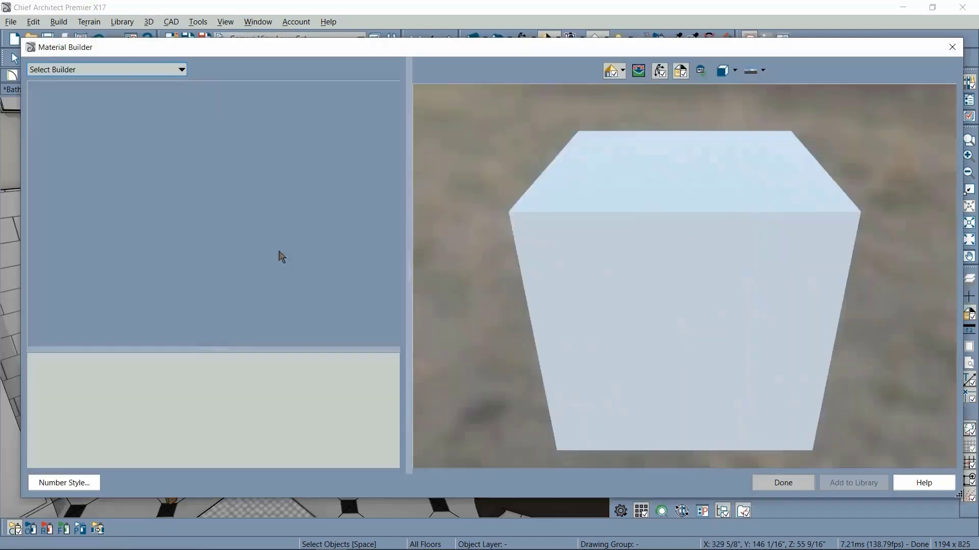
left_click(164, 75)
left_click(102, 105)
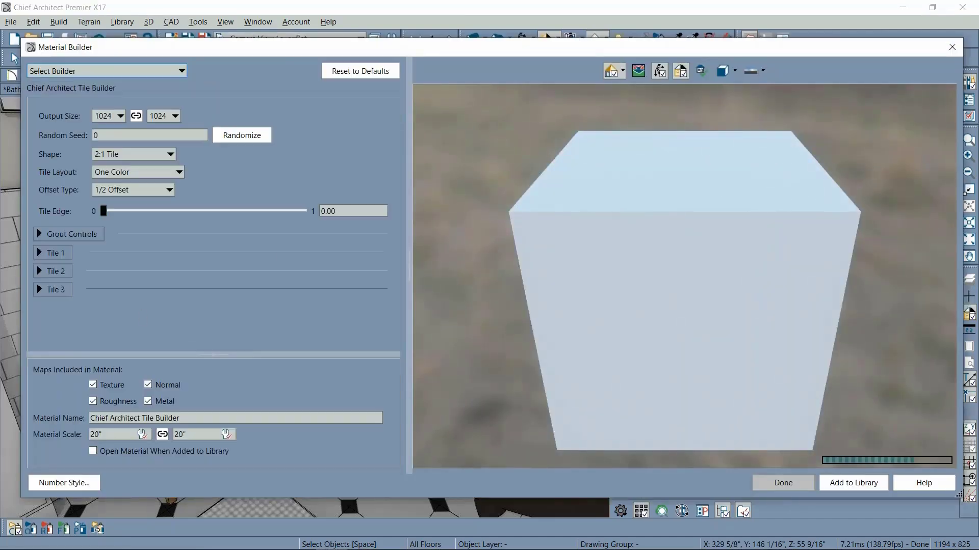
Set the Tile 1 material to Image Input - Image Color Only
left_click(52, 252)
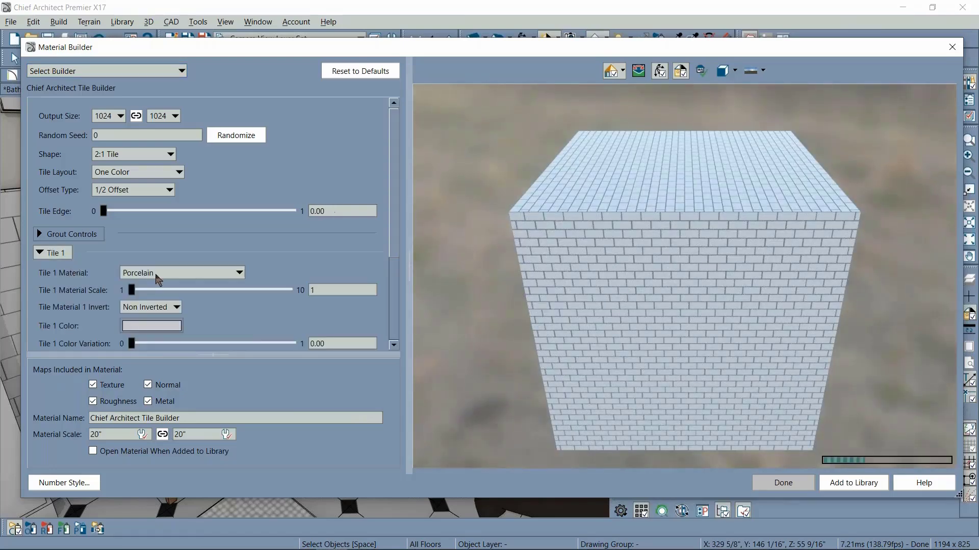
left_click(159, 273)
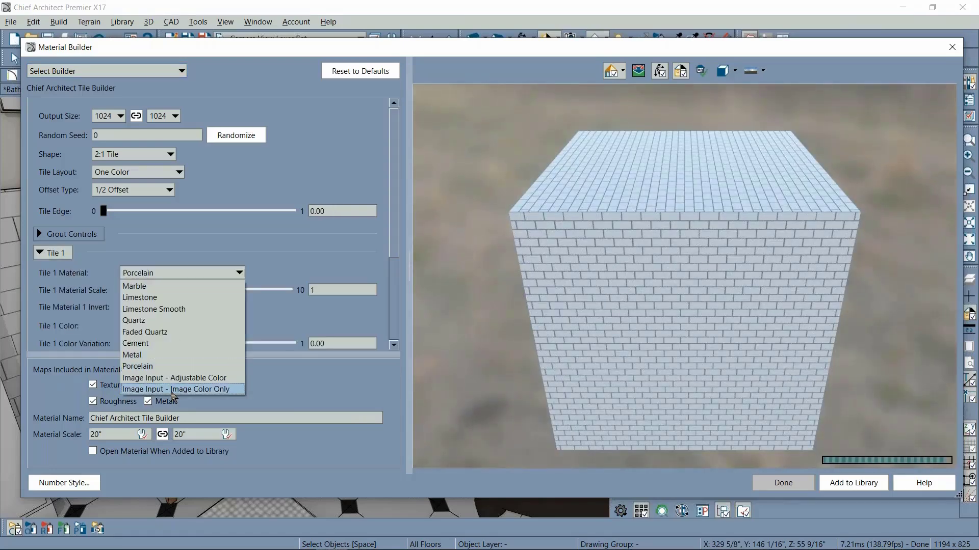
left_click(173, 389)
scroll(238, 302, "down", 3)
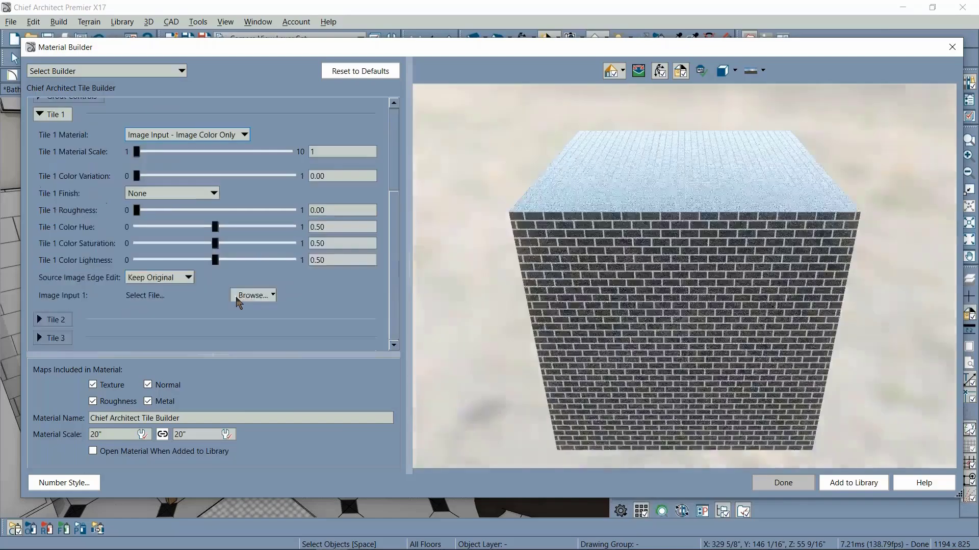
Load Test Image.jpg from the Examples folder as Image Input 1, set the material scale to 80", and inspect the tiles up close
left_click(249, 296)
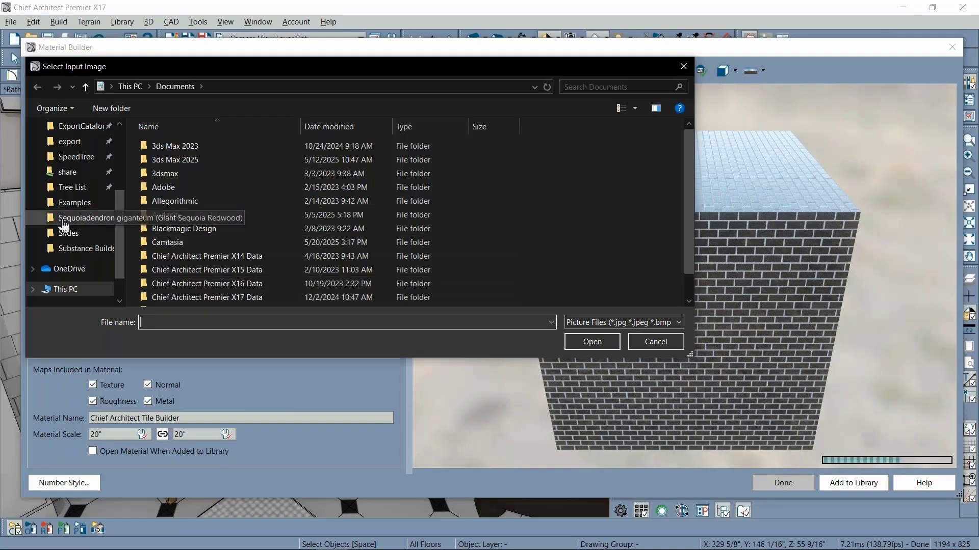
left_click(71, 202)
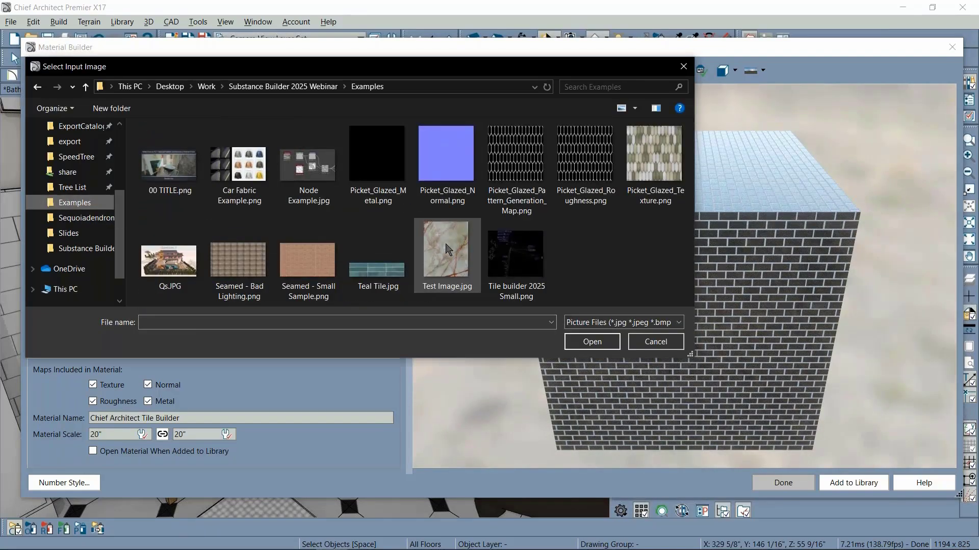
double_click(446, 250)
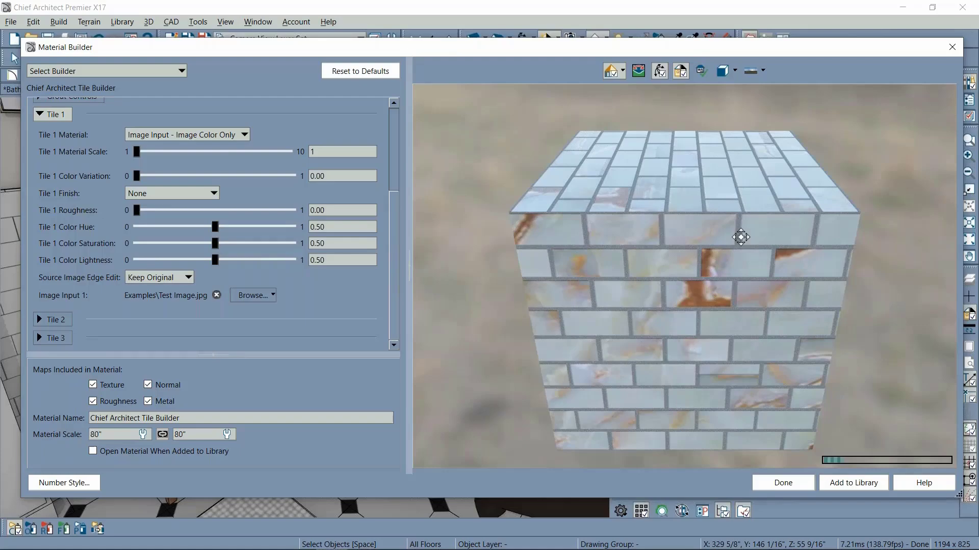
left_click_drag(738, 234, 643, 294)
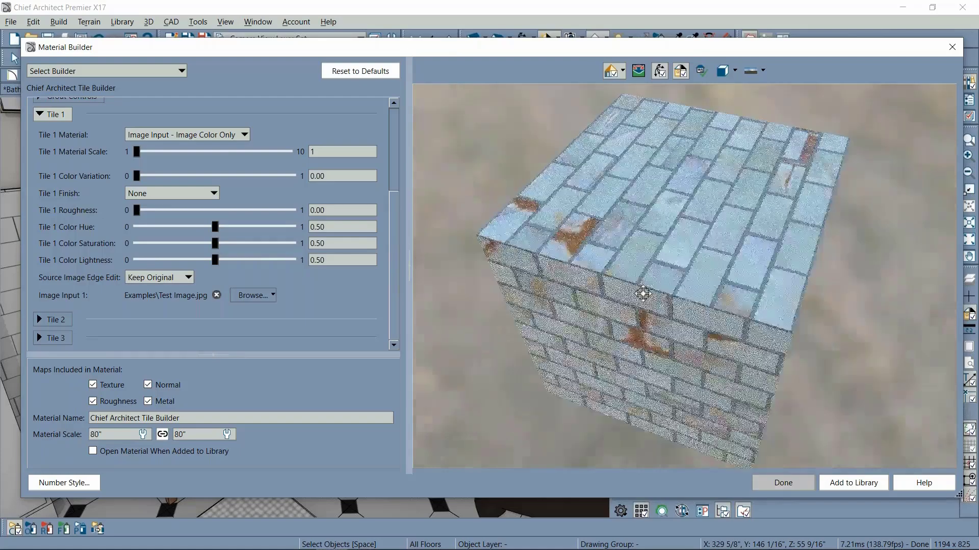
scroll(643, 294, "up", 5)
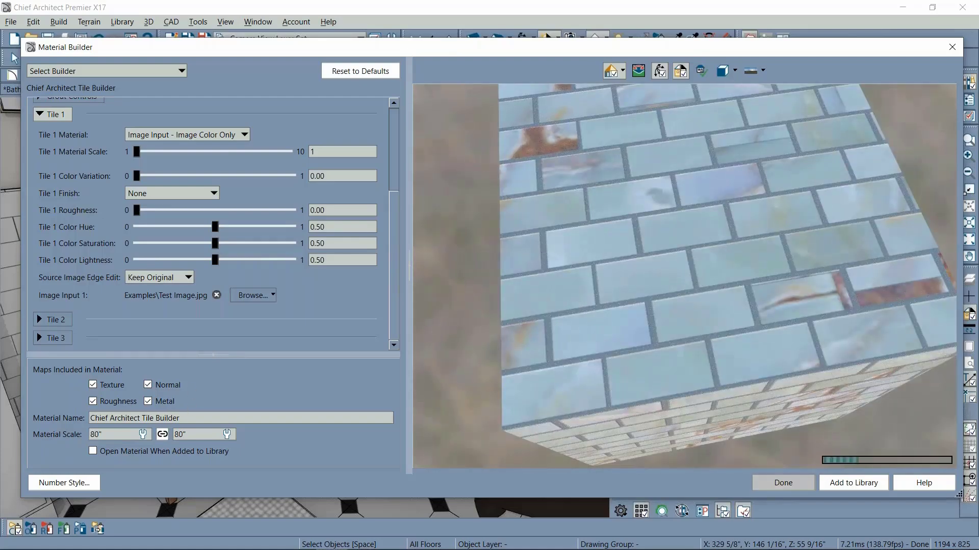
Open Test Image.jpg from the input image selection in Photos, examine the source marble up close, and return without choosing another image
left_click(251, 295)
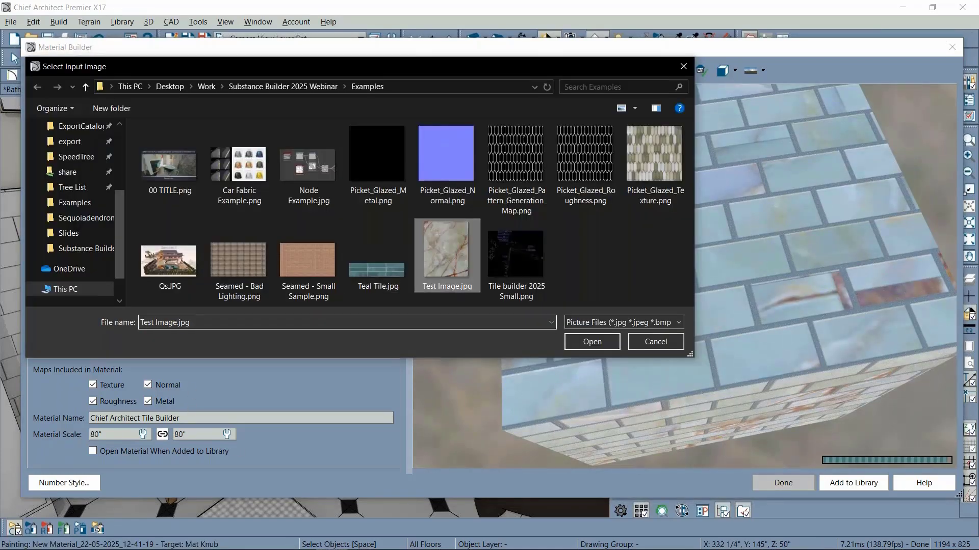
right_click(451, 249)
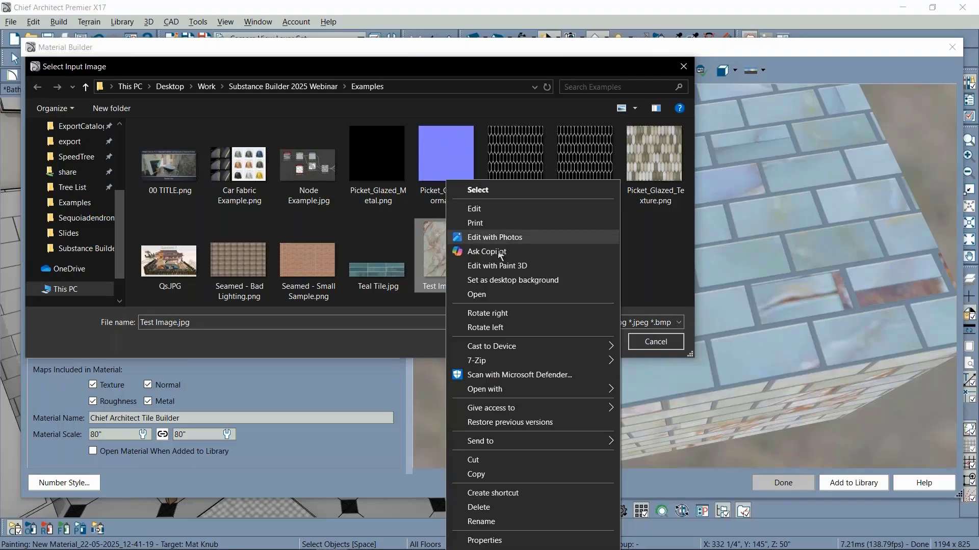
left_click(479, 295)
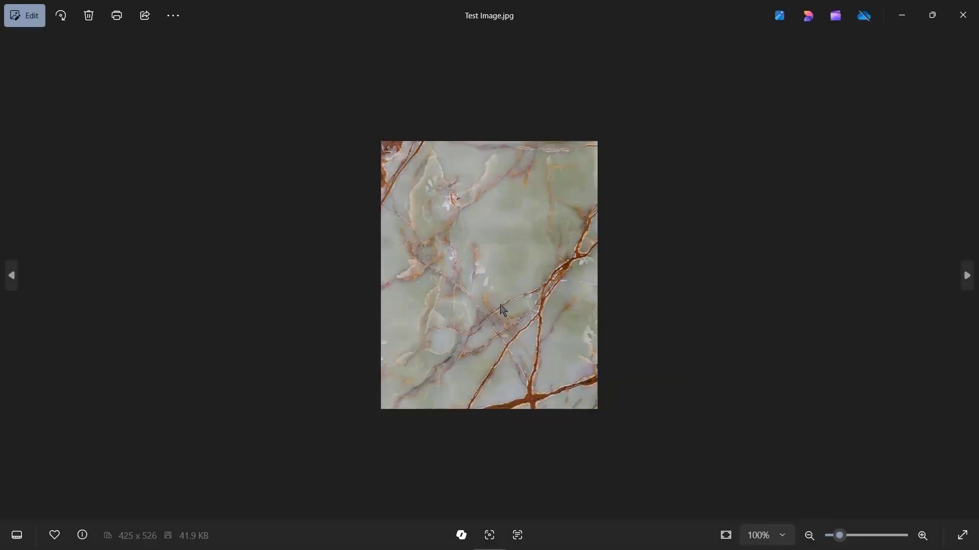
scroll(464, 299, "up", 4)
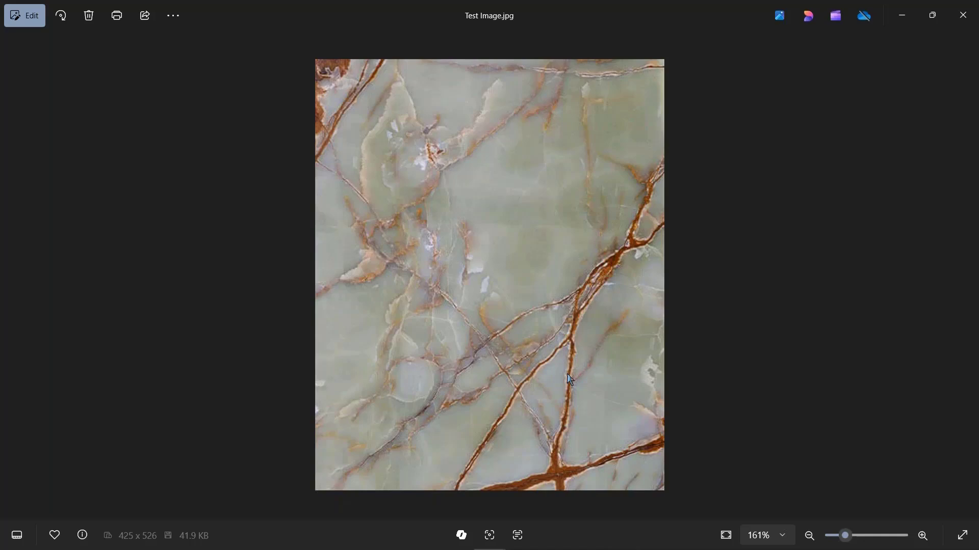
double_click(669, 9)
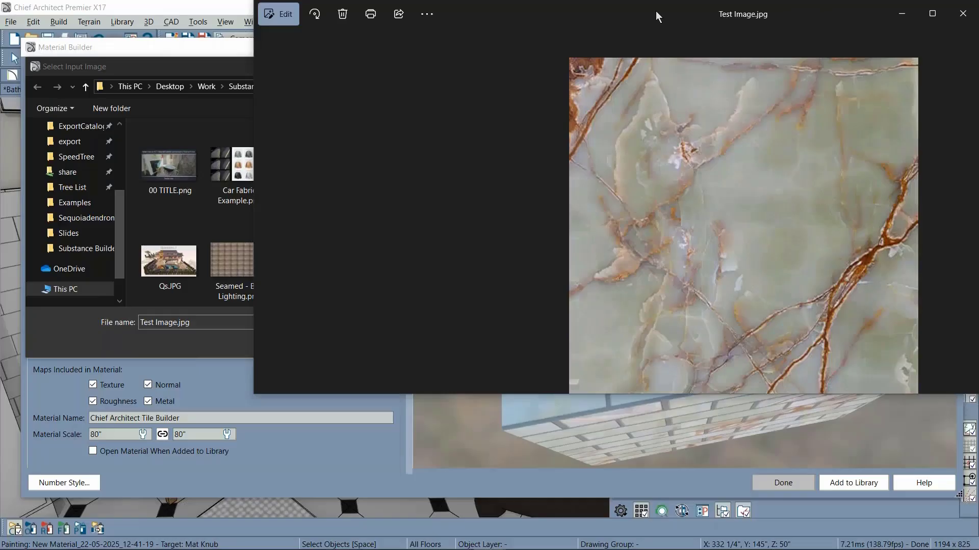
left_click(859, 74)
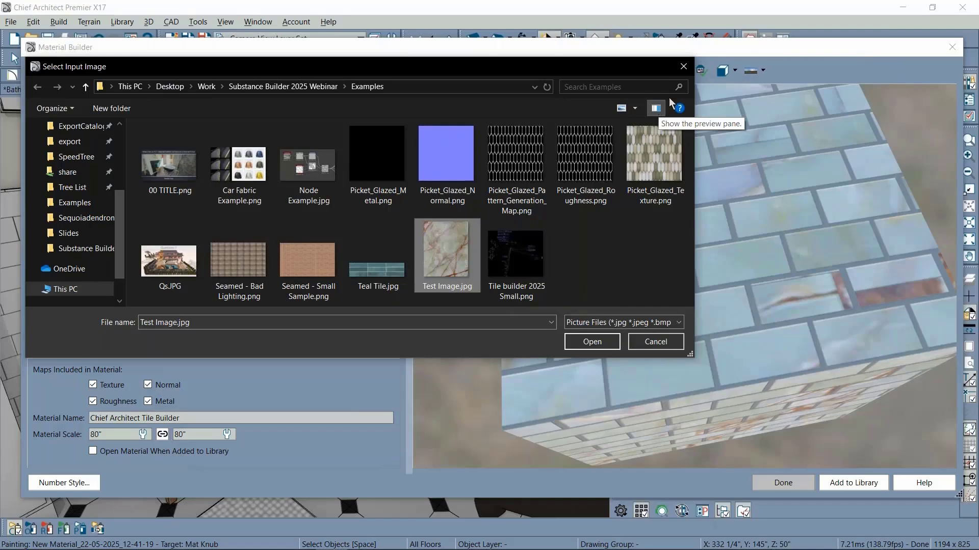
left_click(649, 344)
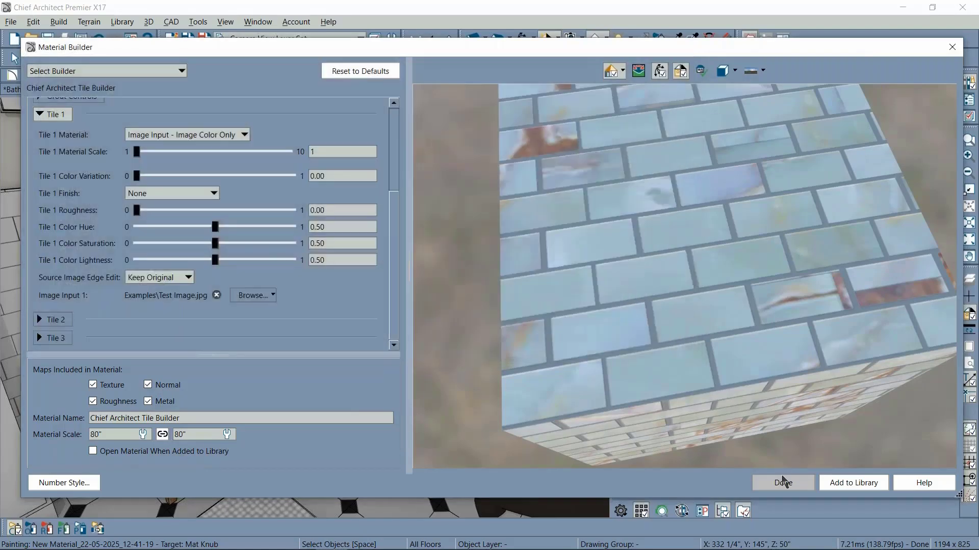
Close the Material Builder without adding the image-based tile to the library, and leave material painting for object selection
left_click(783, 483)
left_click(544, 308)
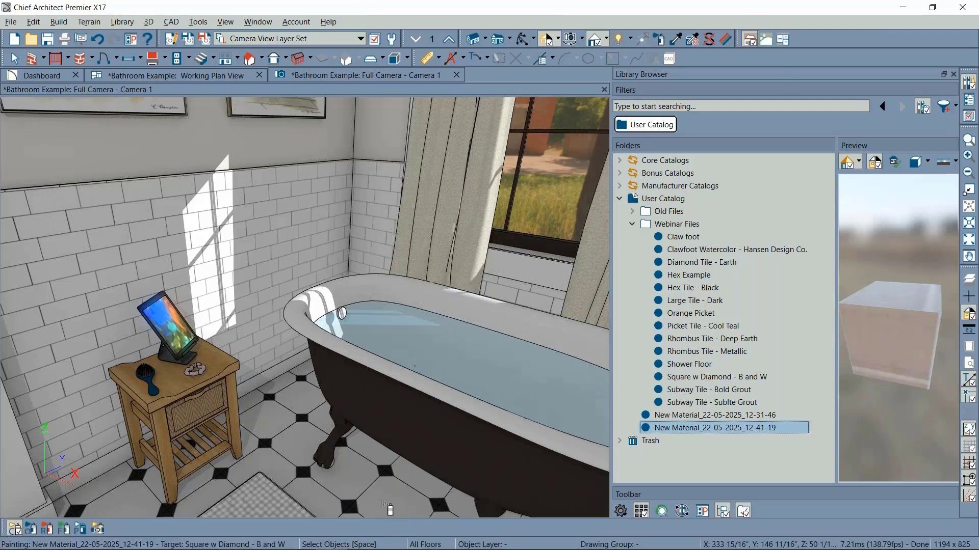
key("space")
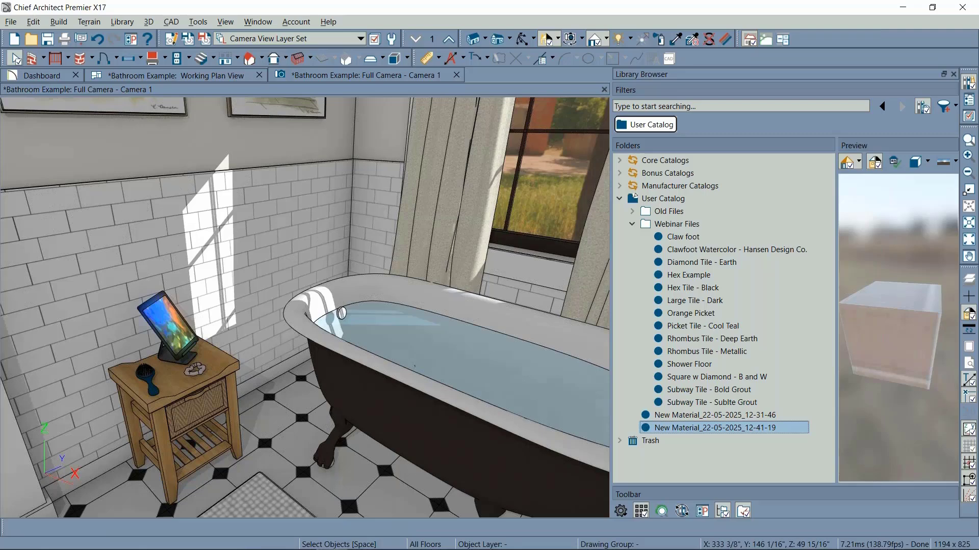
View Seamed - Bad Lighting.png in Photos, examine the outlined repeat and its seams up close, and close the image
mouse_move(75, 544)
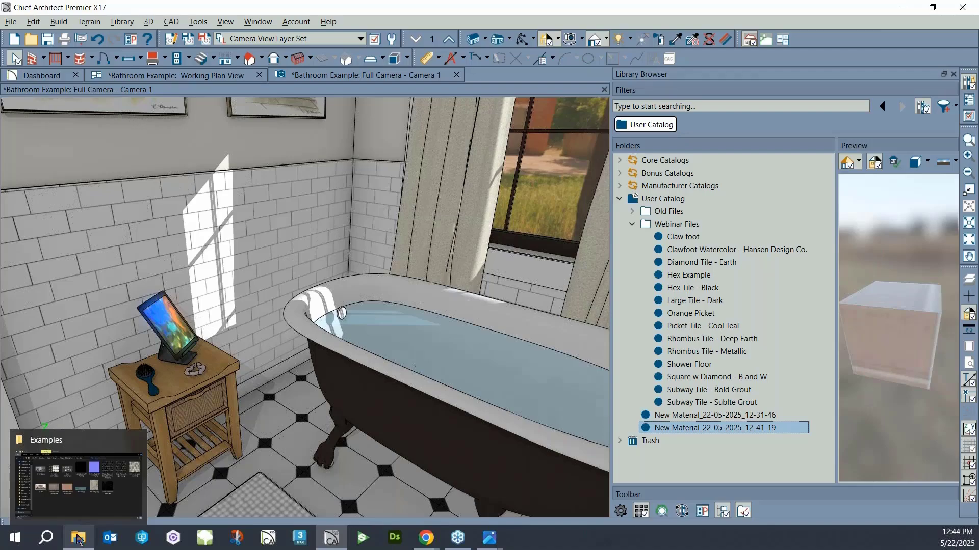
mouse_move(79, 494)
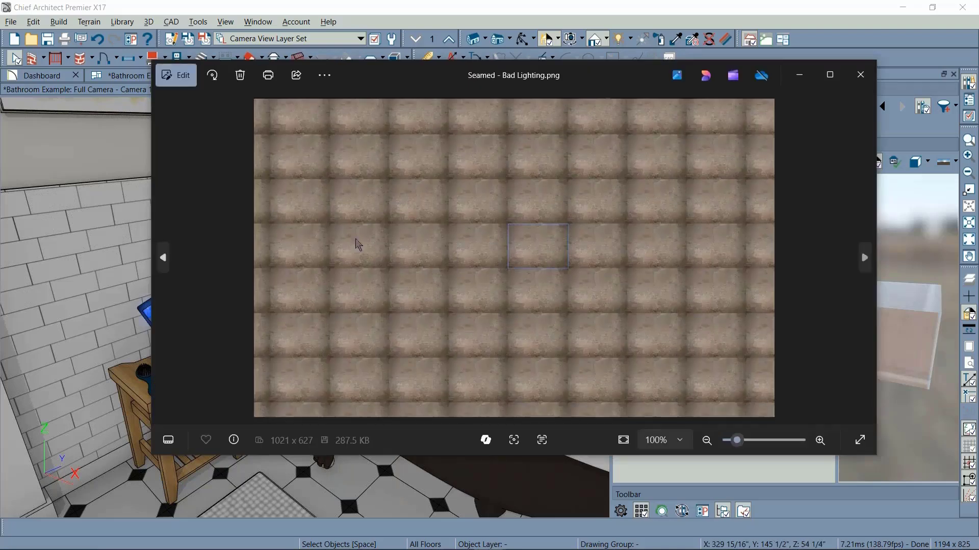
scroll(531, 245, "up", 3)
scroll(531, 245, "up", 5)
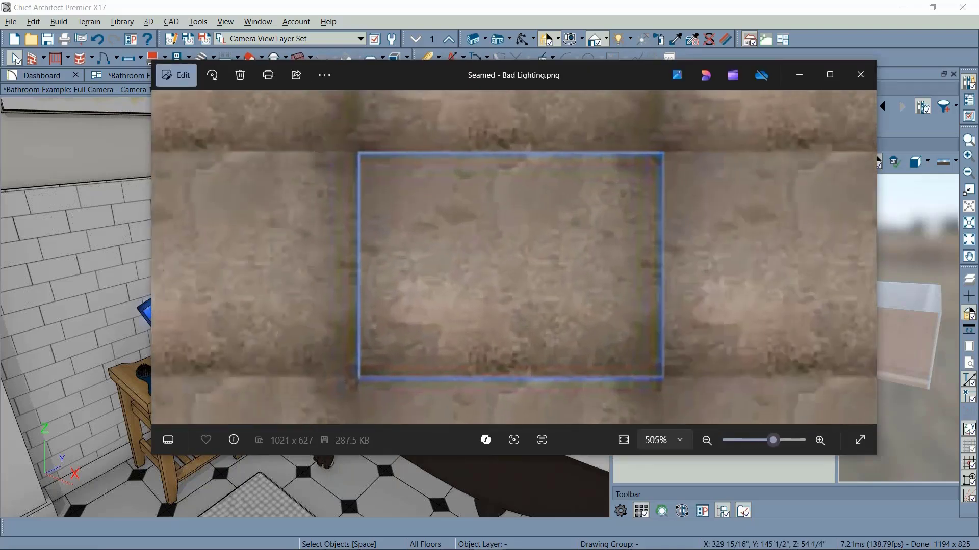
left_click_drag(531, 245, 492, 245)
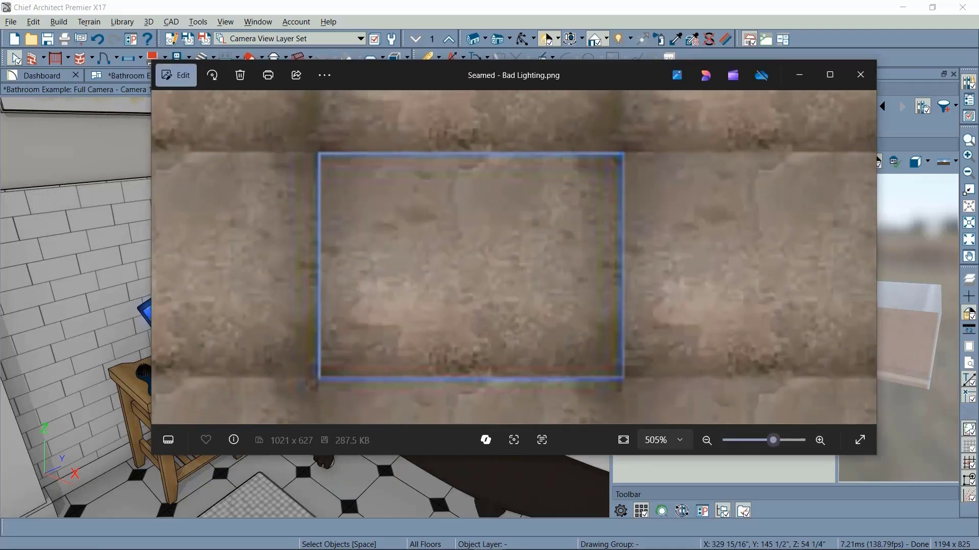
scroll(451, 257, "down", 5)
scroll(451, 257, "up", 5)
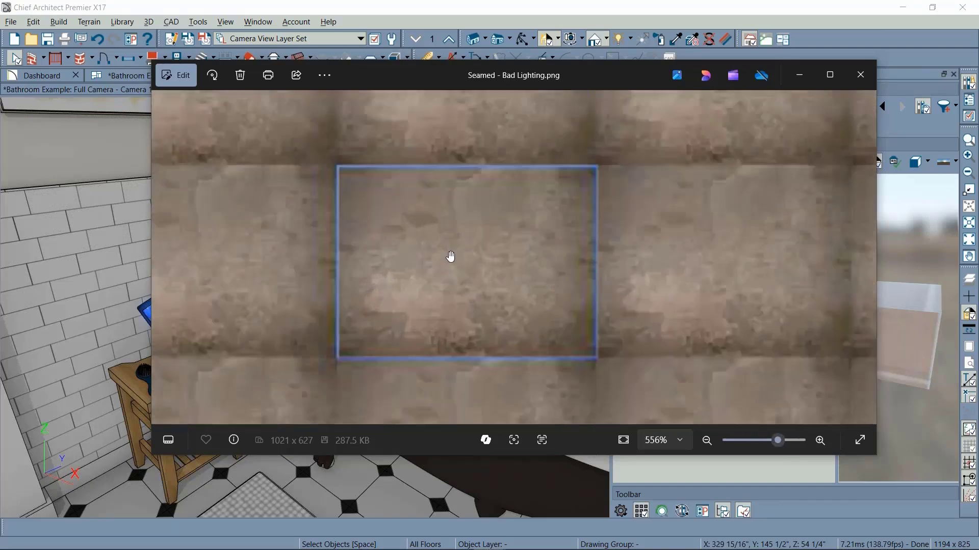
scroll(450, 257, "up", 4)
scroll(451, 257, "down", 1)
left_click_drag(442, 255, 406, 229)
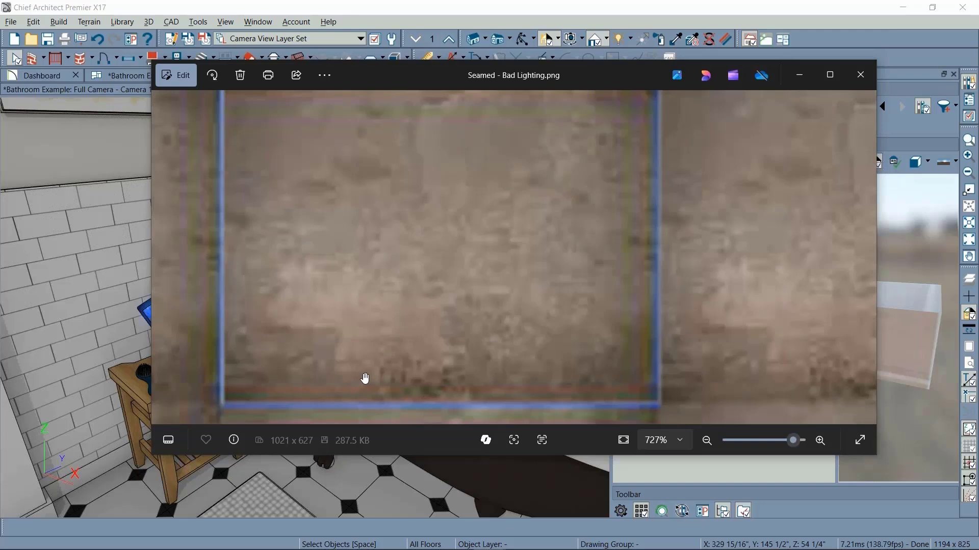
scroll(354, 356, "down", 8)
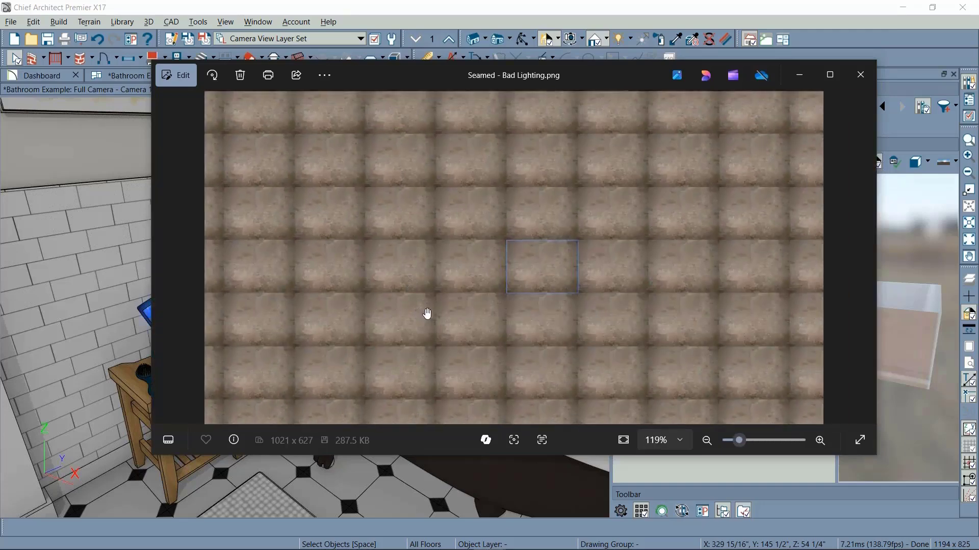
left_click(862, 75)
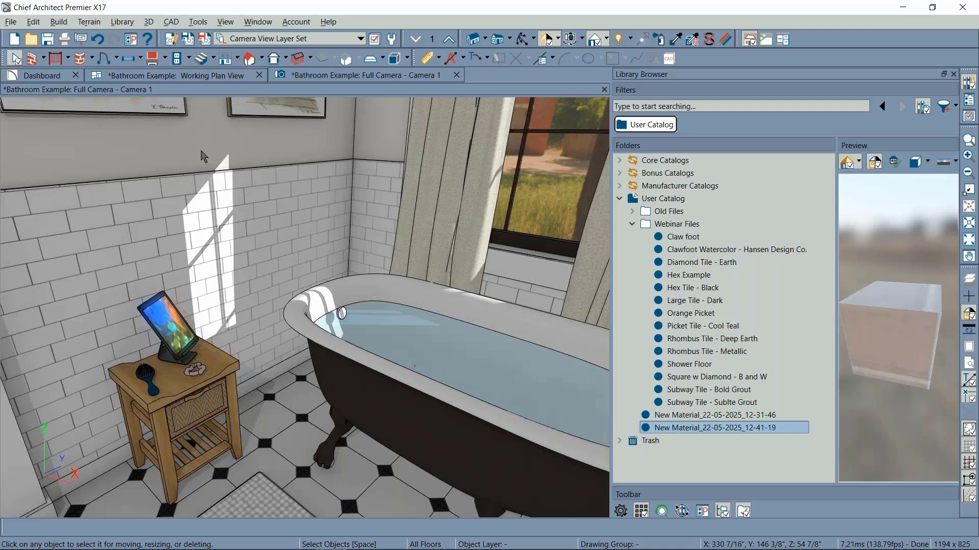
Switch to Photos and bring up the Qs.JPG slide
mouse_move(461, 547)
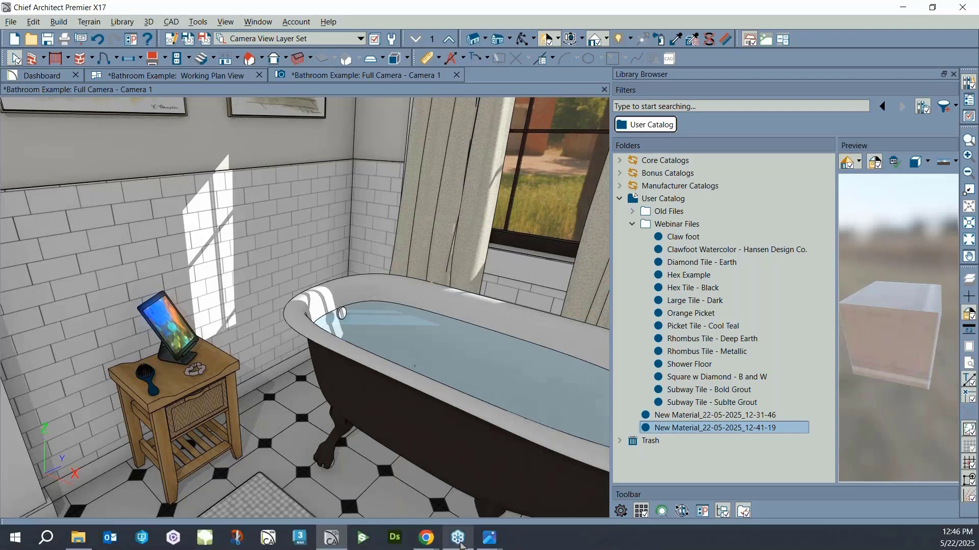
left_click(627, 485)
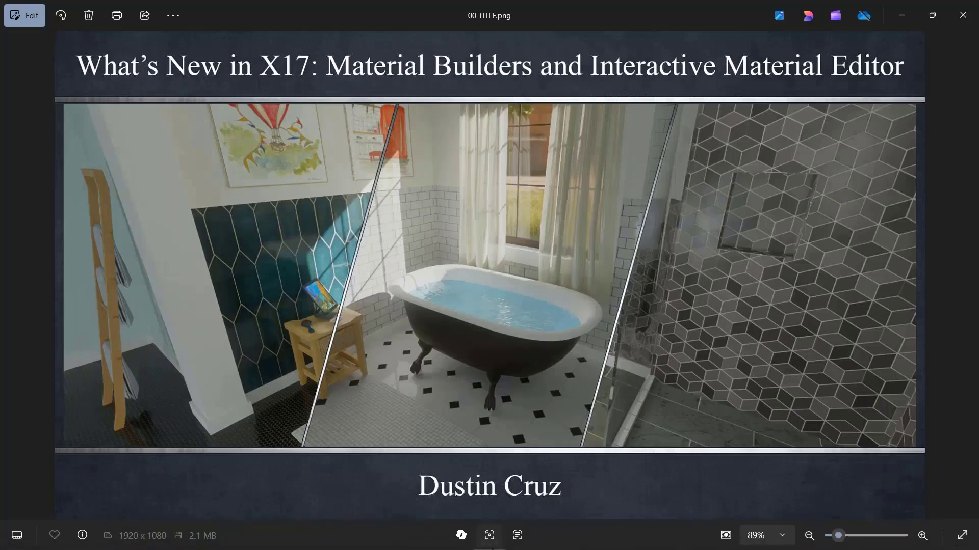
left_click(368, 480)
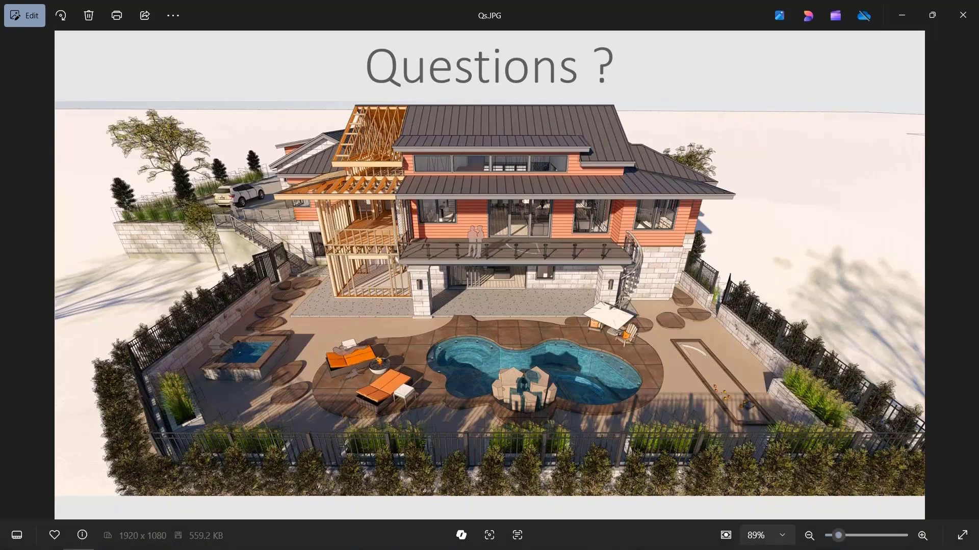
Review the upcoming webinars and boot camps on Chief Architect's Events & Training page in Chrome, and return to the Qs.JPG slide in Photos
mouse_move(431, 540)
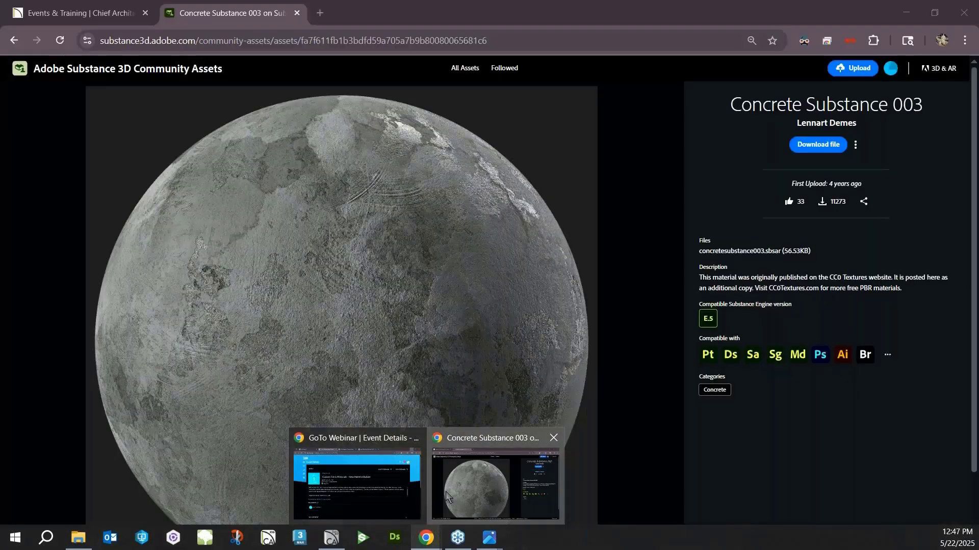
left_click(447, 493)
left_click(81, 13)
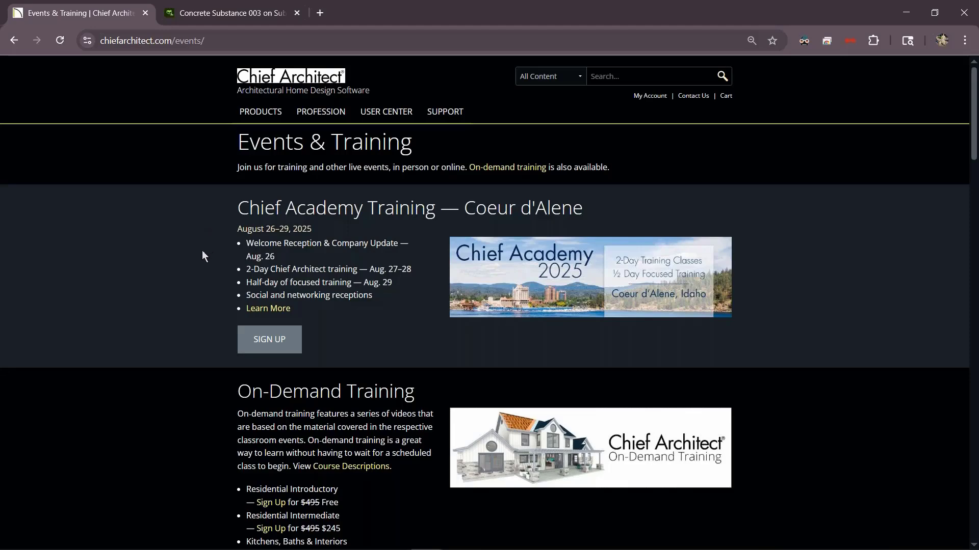
scroll(202, 250, "down", 3)
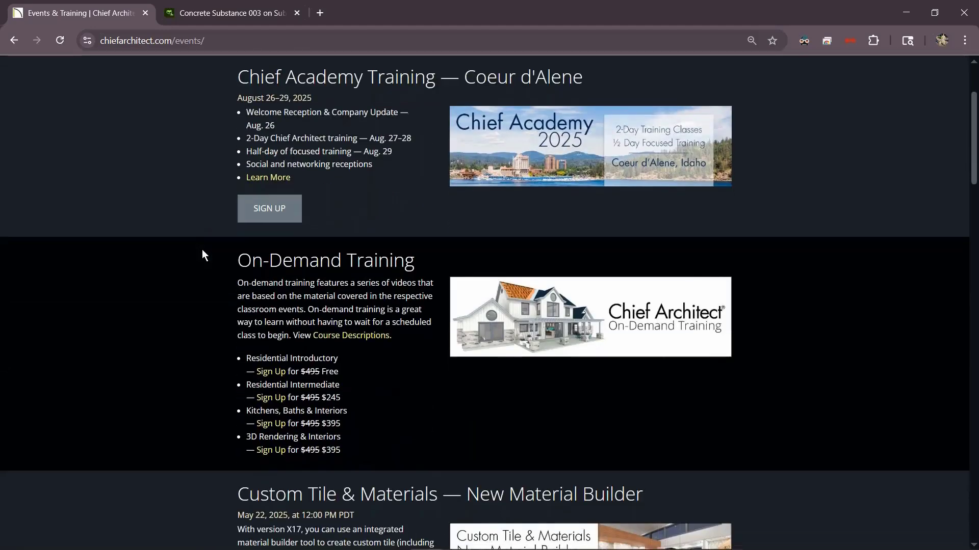
scroll(200, 255, "down", 6)
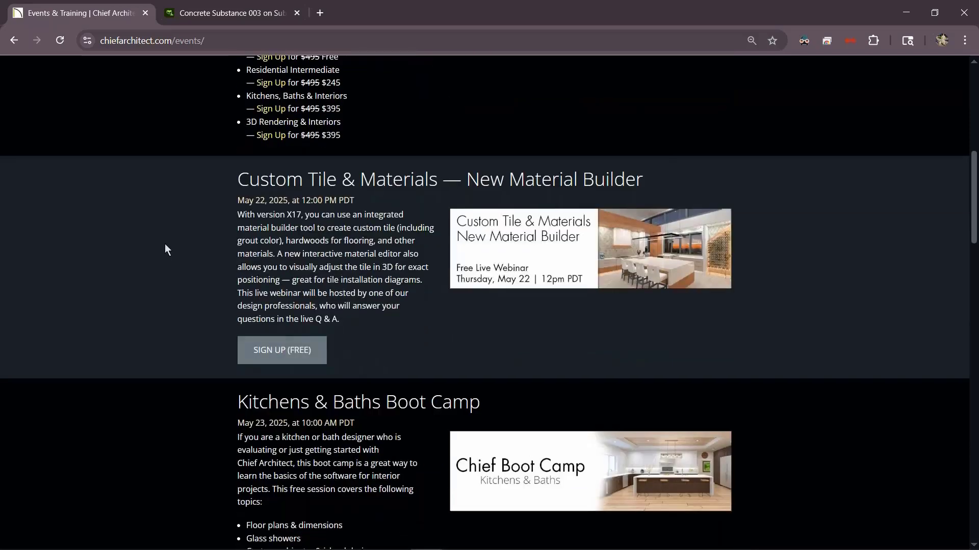
scroll(164, 249, "down", 4)
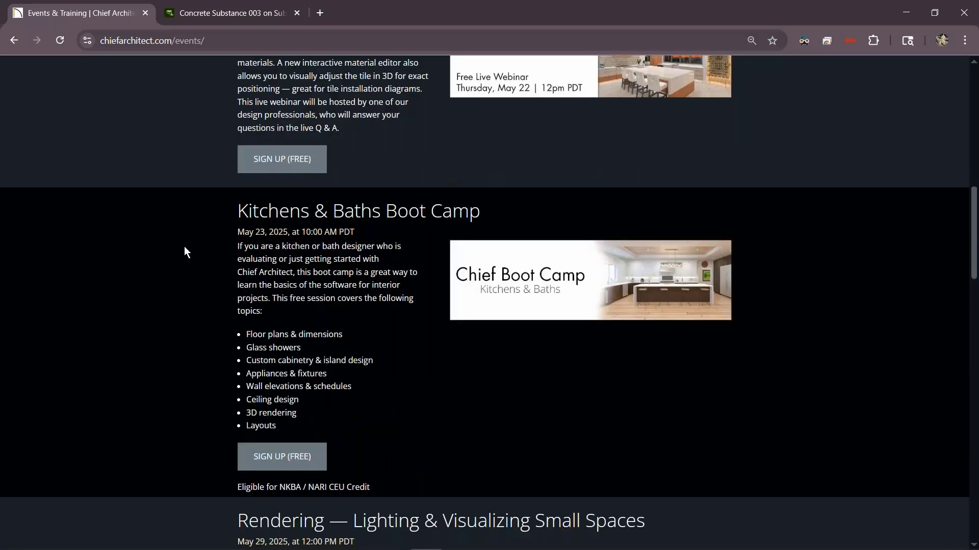
scroll(184, 247, "down", 6)
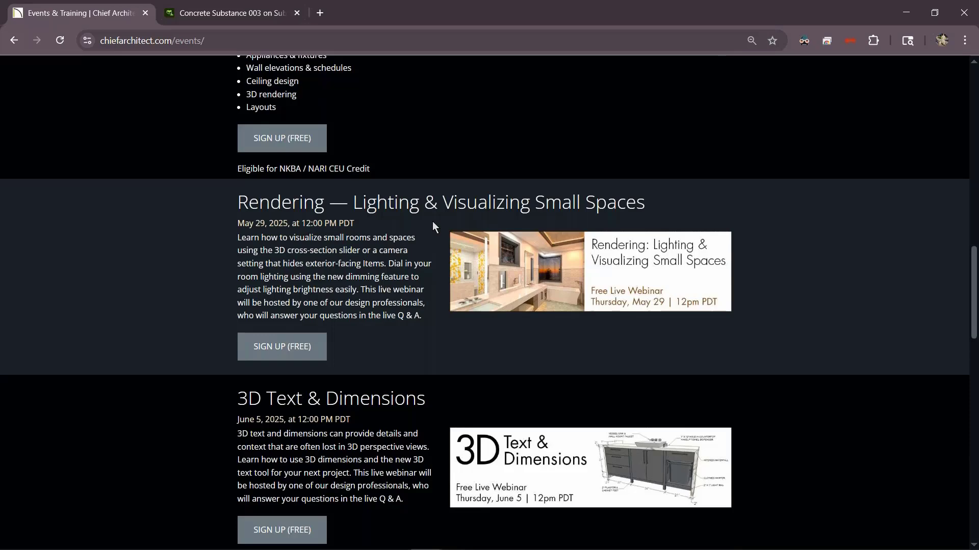
scroll(207, 297, "down", 2)
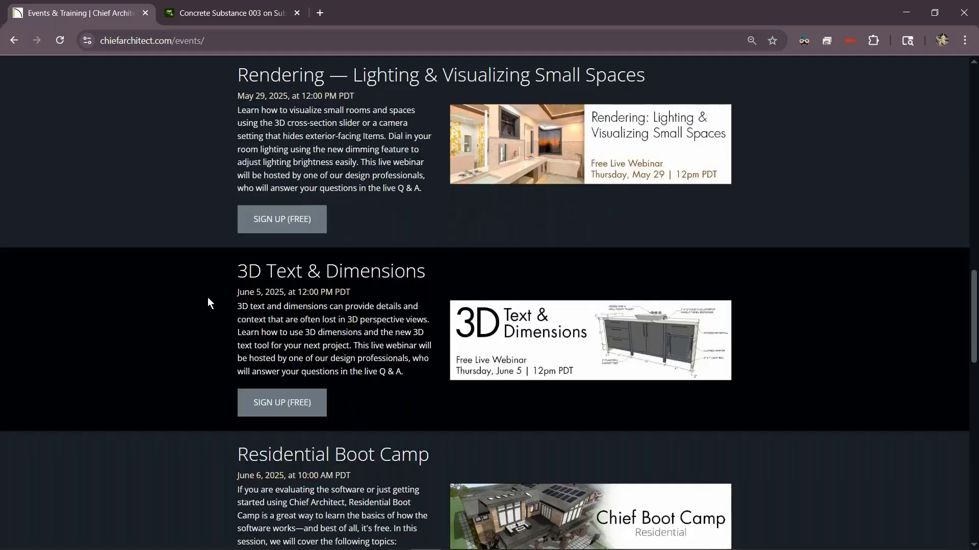
scroll(207, 297, "up", 1)
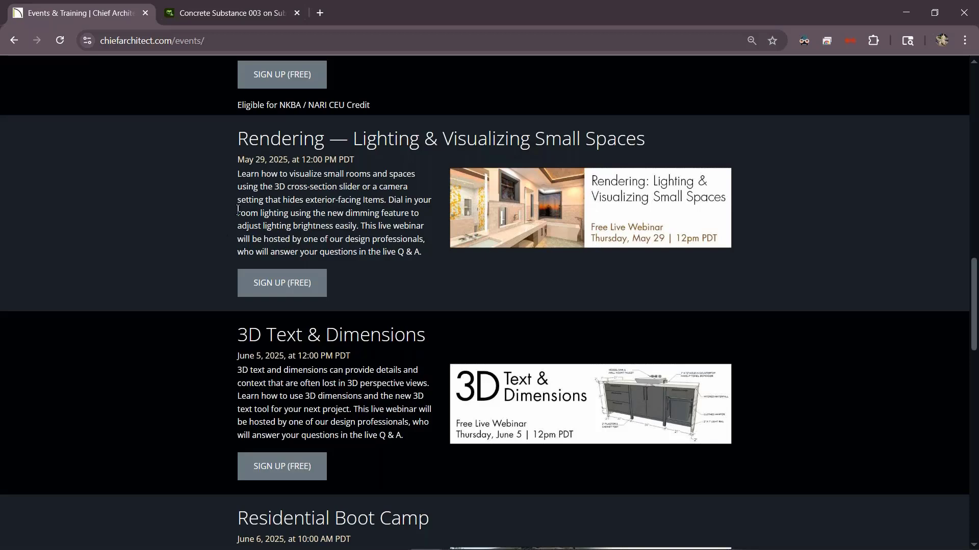
mouse_move(513, 539)
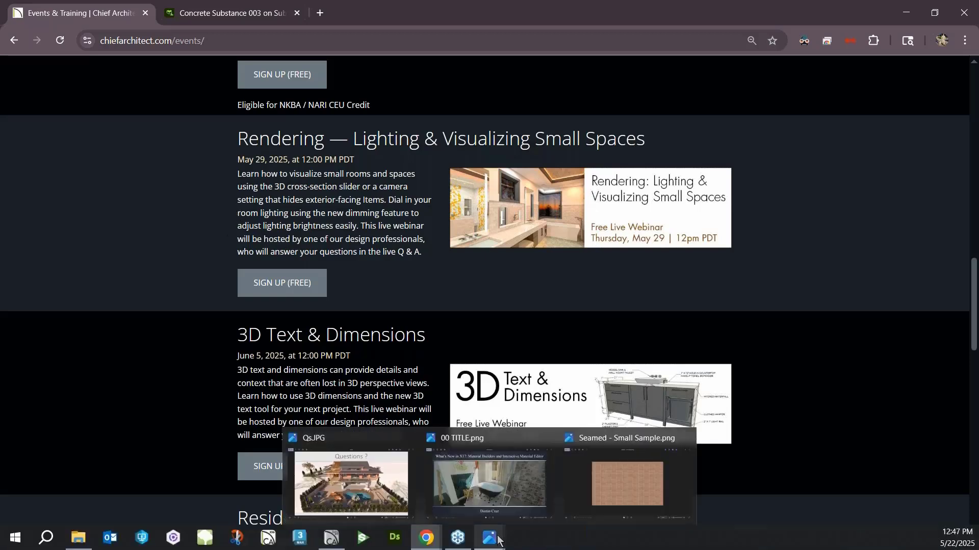
left_click(370, 492)
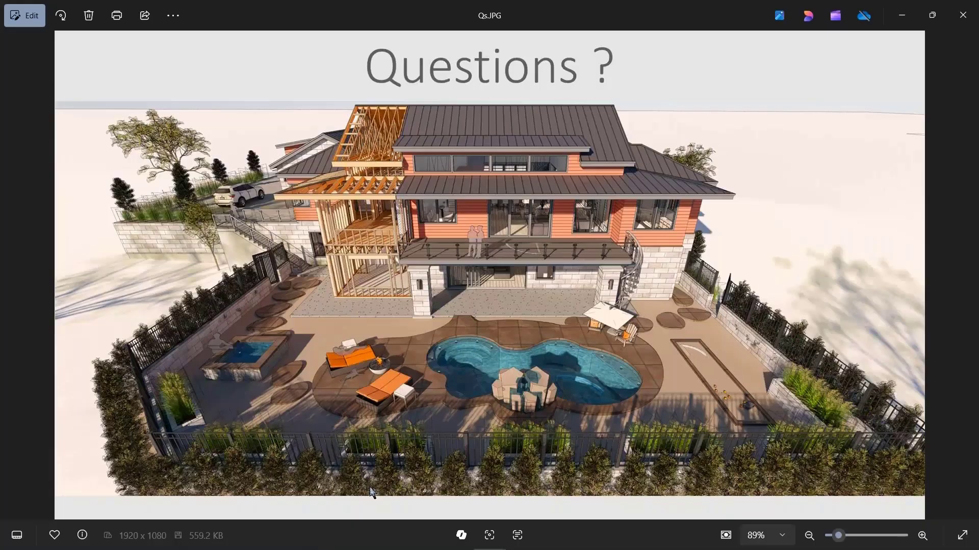
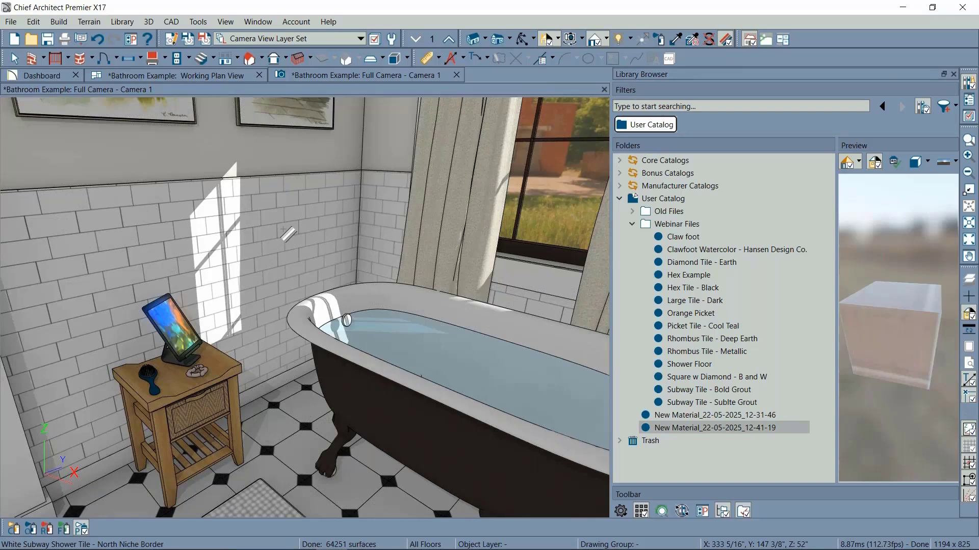
Open the material definition of the white subway tile on the bathroom wall and preview it on a sphere
left_click(283, 239)
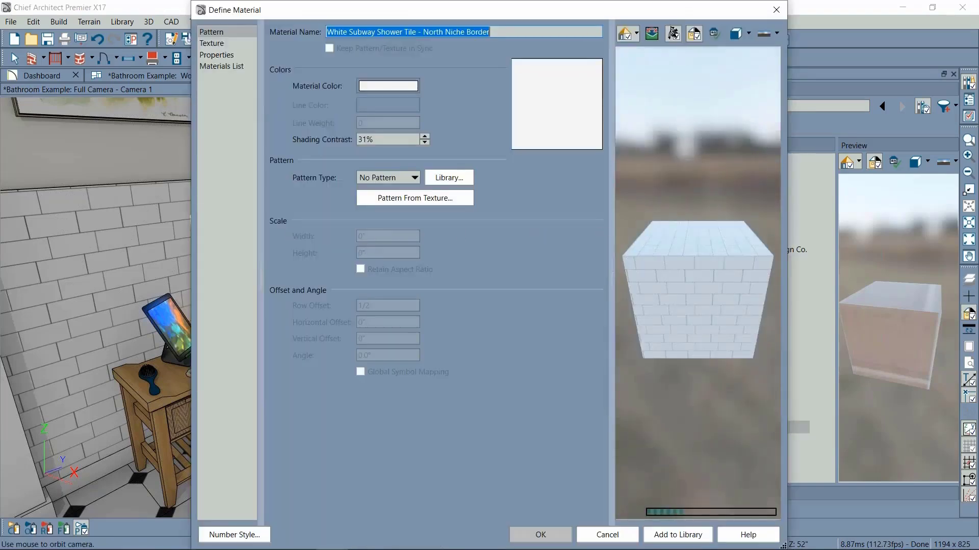
left_click(741, 32)
left_click(748, 34)
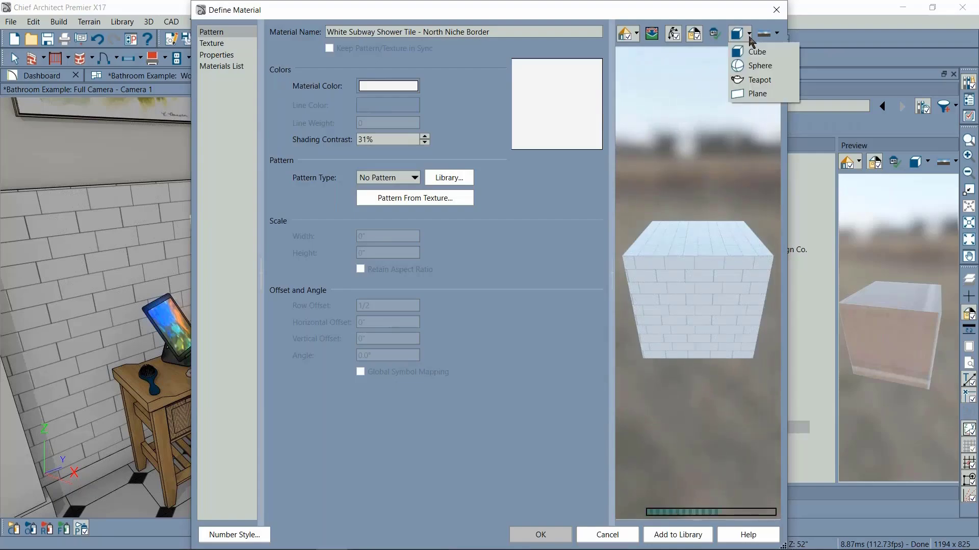
left_click(749, 64)
Examine the subway tile's surface and grout up close on the preview sphere, and widen the Define Material dialog
scroll(695, 270, "up", 6)
left_click_drag(694, 270, 695, 240)
scroll(718, 270, "up", 2)
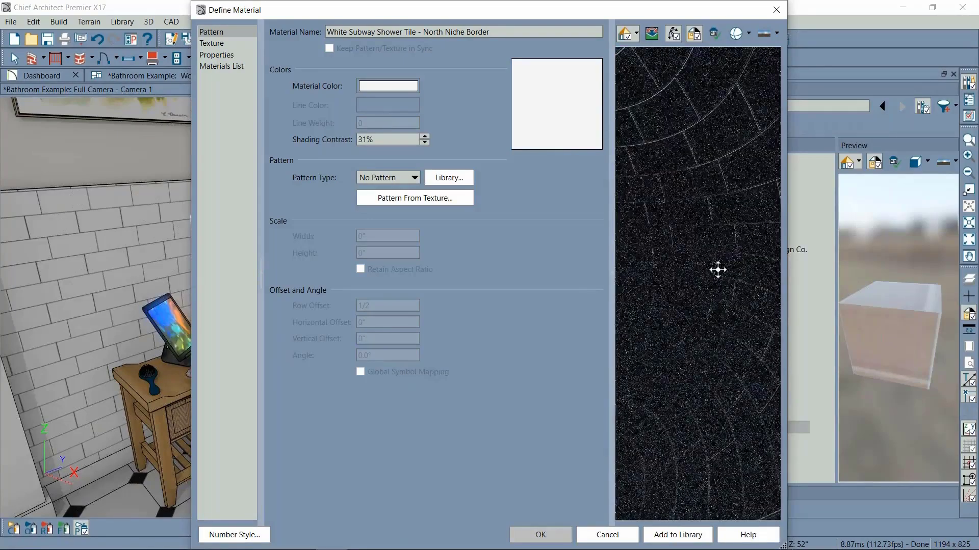
scroll(718, 270, "down", 2)
left_click_drag(723, 269, 710, 247)
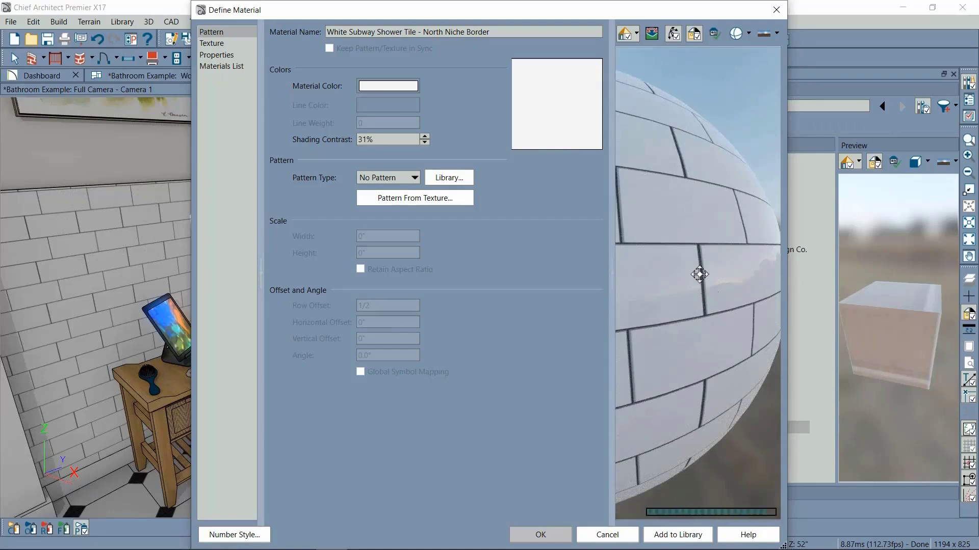
left_click_drag(785, 292, 850, 285)
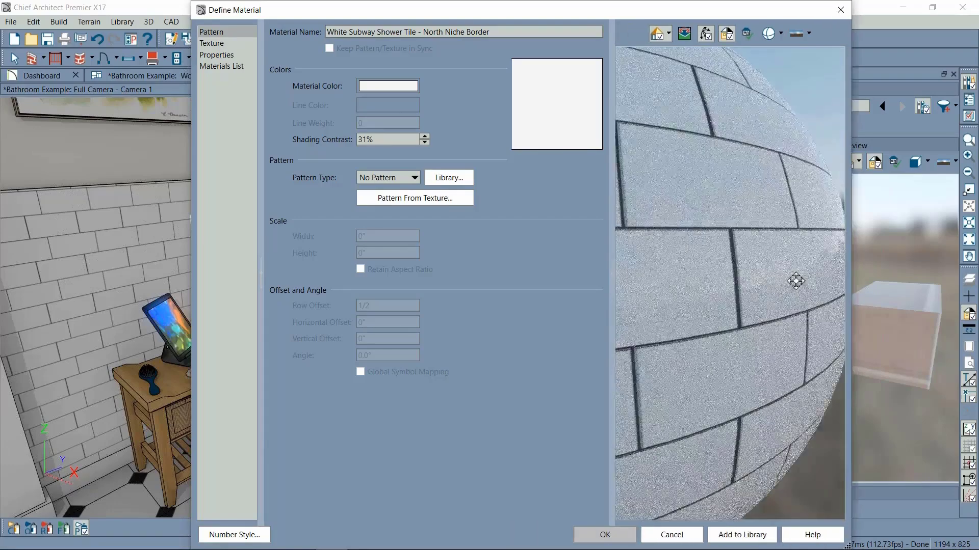
Open the subway tile's roughness map from its material properties in Photos, examine the tile and grout areas, and close the image
left_click(220, 56)
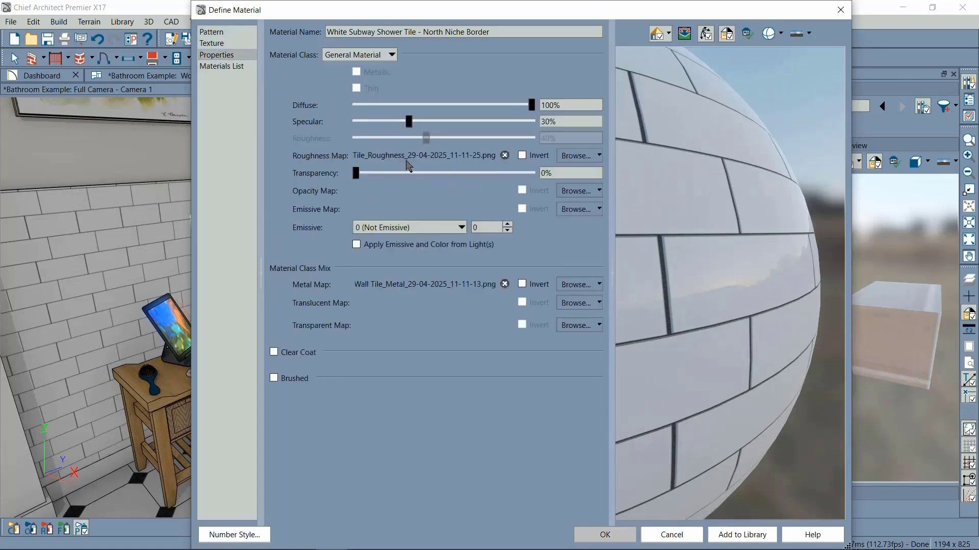
double_click(407, 156)
triple_click(408, 157)
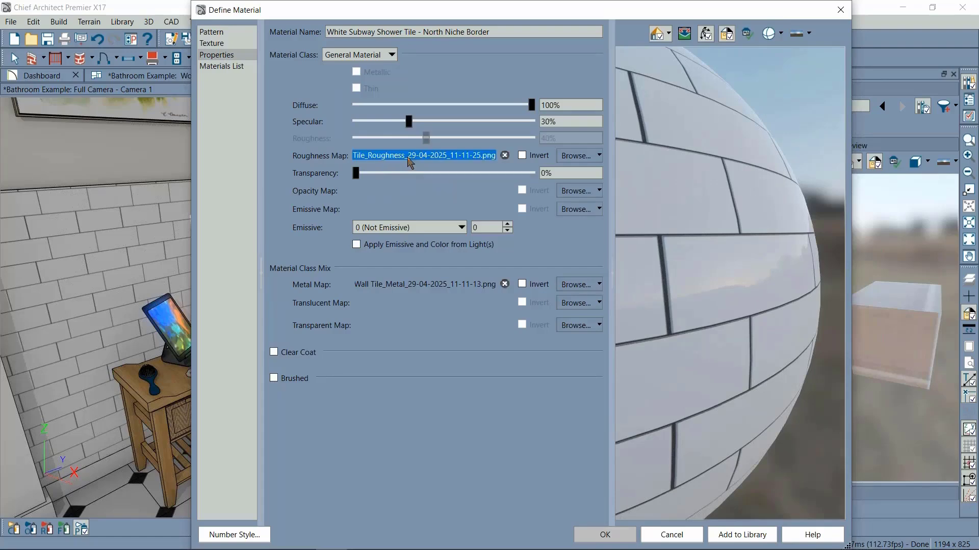
key("alt+Tab")
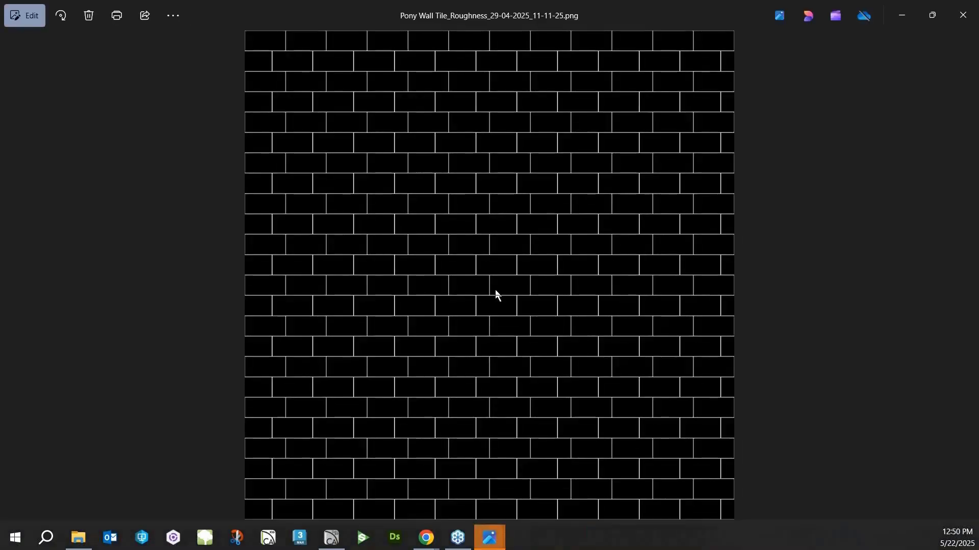
scroll(497, 242, "up", 5)
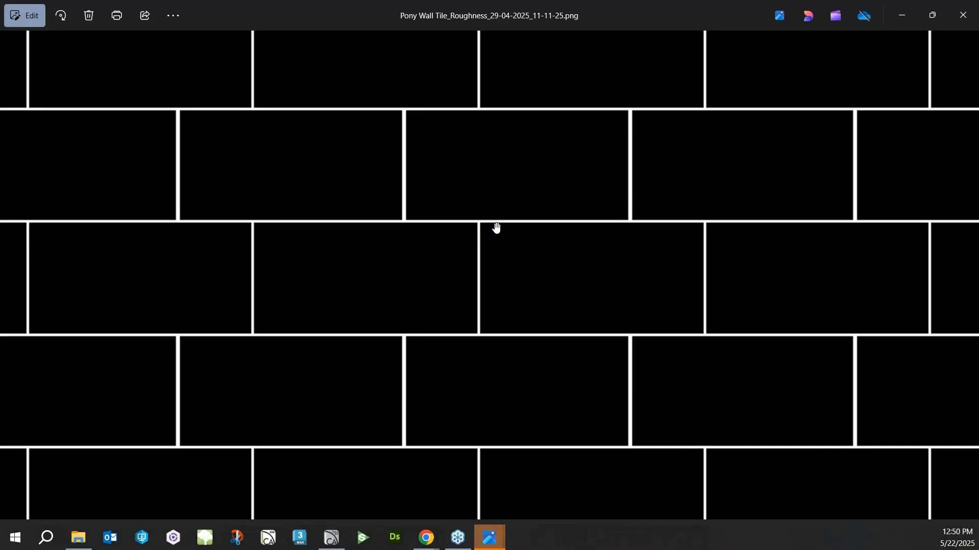
scroll(407, 274, "down", 5)
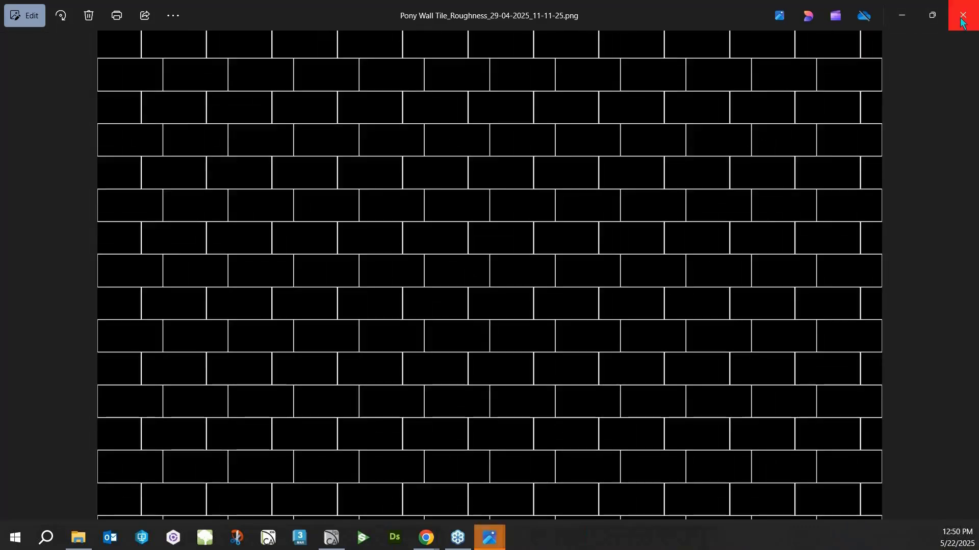
left_click(964, 23)
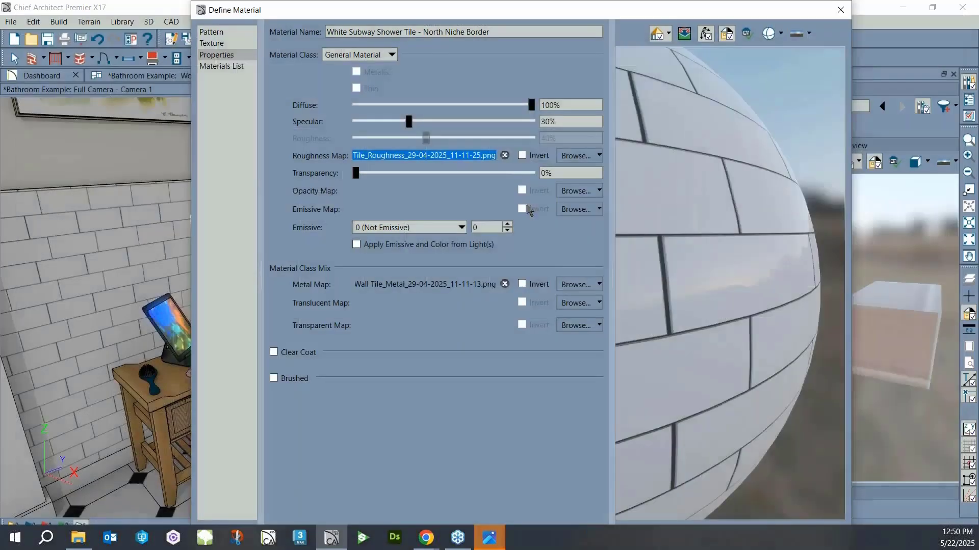
Try removing the white subway tile's roughness map and adjusting its uniform roughness, checking the preview sphere, and close the material definition
left_click(505, 156)
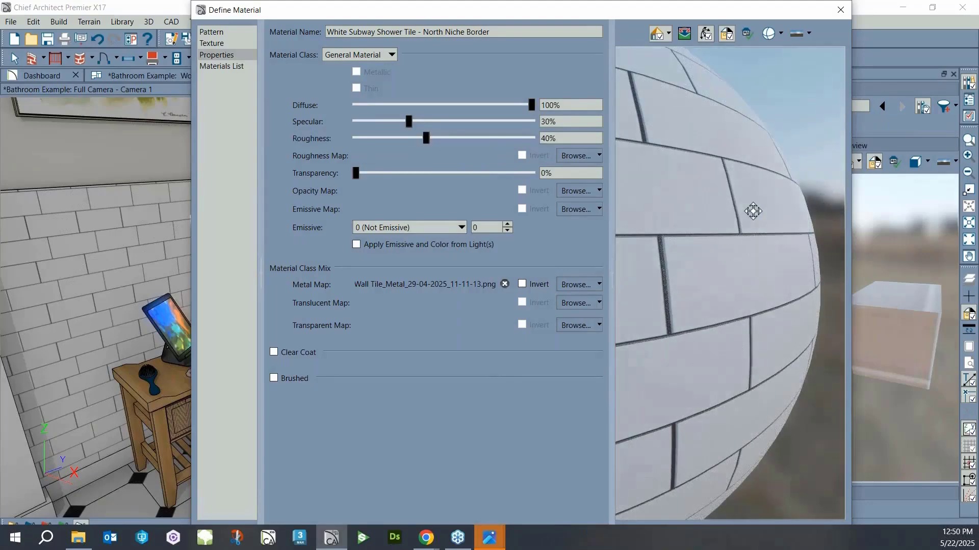
left_click_drag(751, 212, 712, 325)
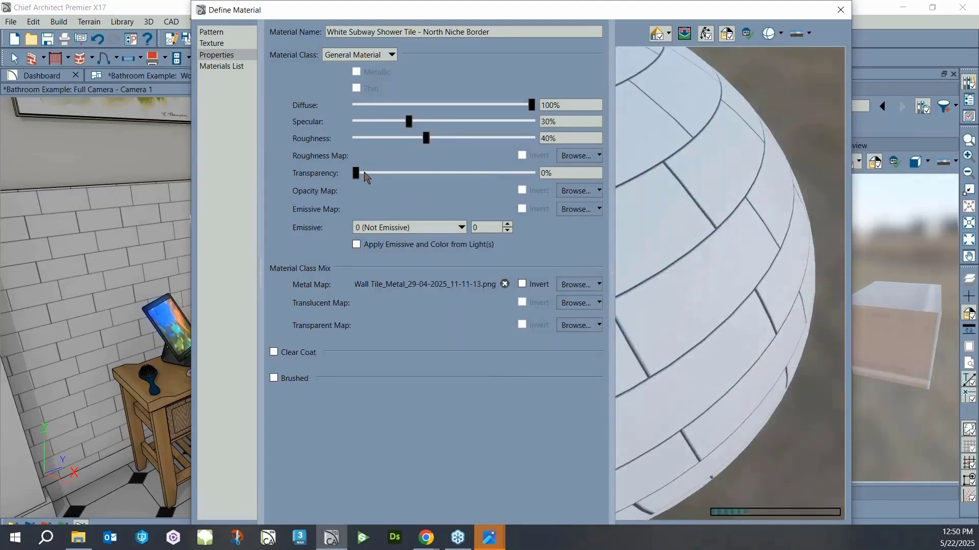
mouse_move(426, 138)
left_mouse_down()
mouse_move(503, 148)
mouse_move(411, 148)
left_mouse_up()
key("Return")
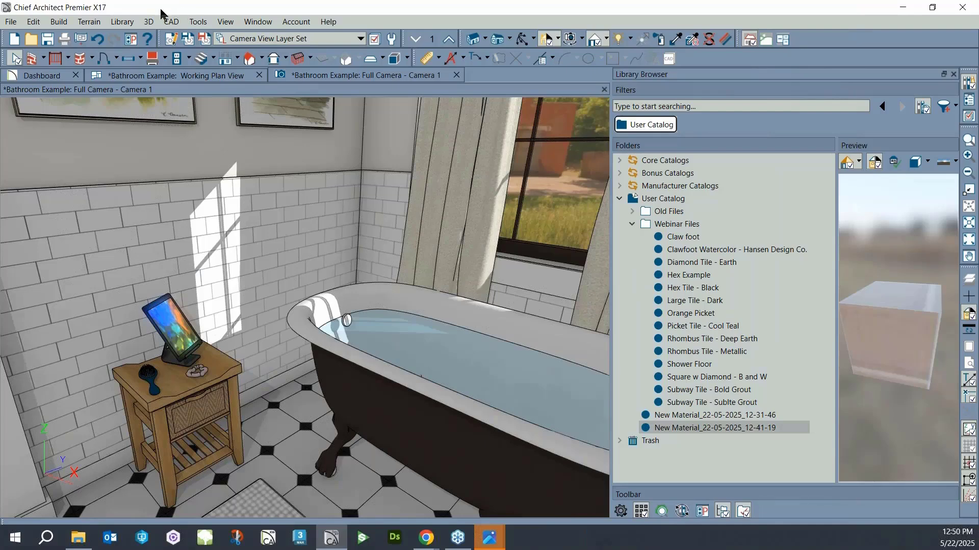
Start a tile material with the Chief Architect Tile Builder and set the Tile 1 roughness to 0.58
left_click(148, 21)
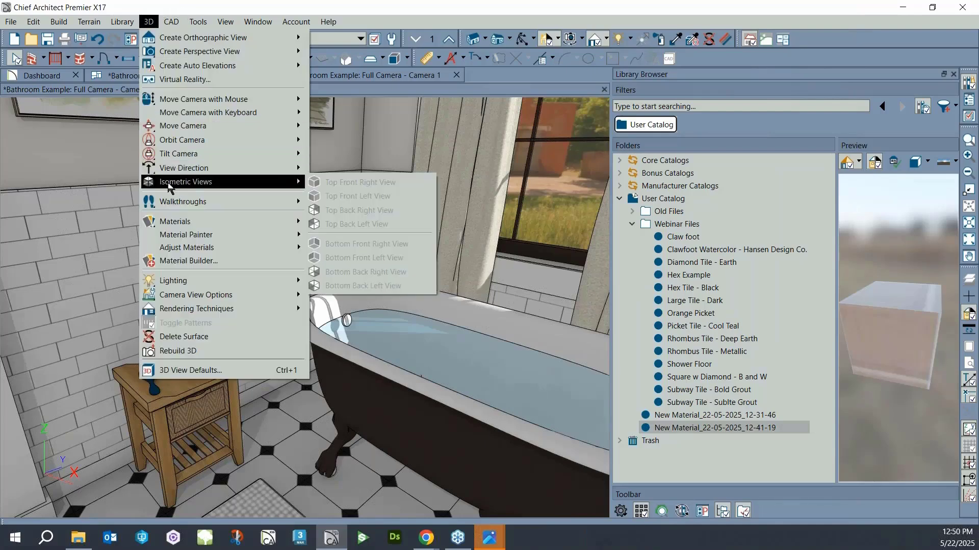
left_click(184, 261)
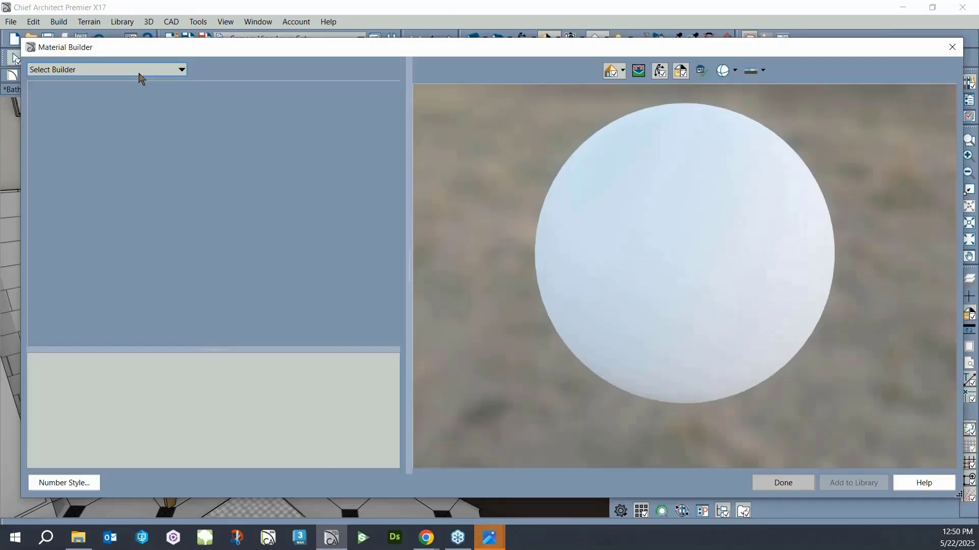
left_click(137, 72)
left_click(136, 105)
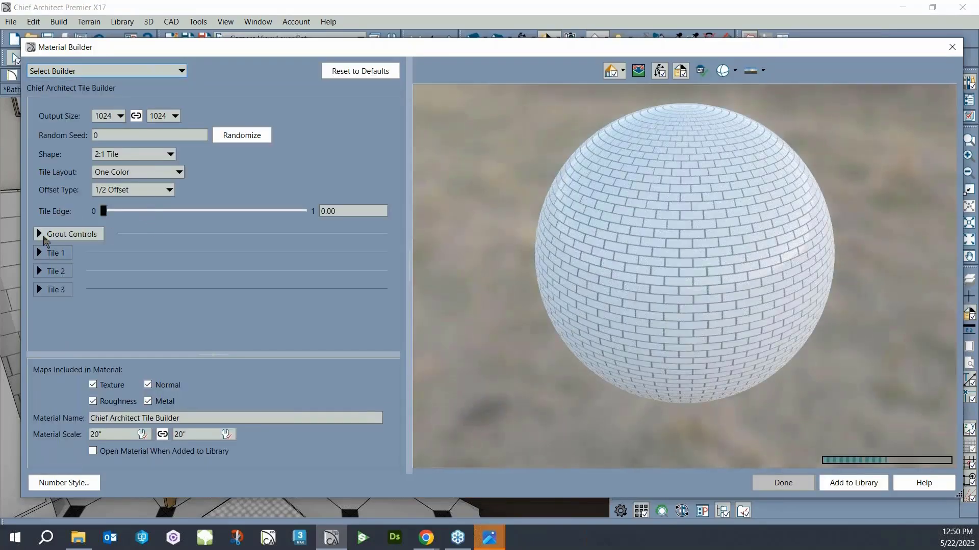
left_click(54, 253)
scroll(109, 262, "down", 3)
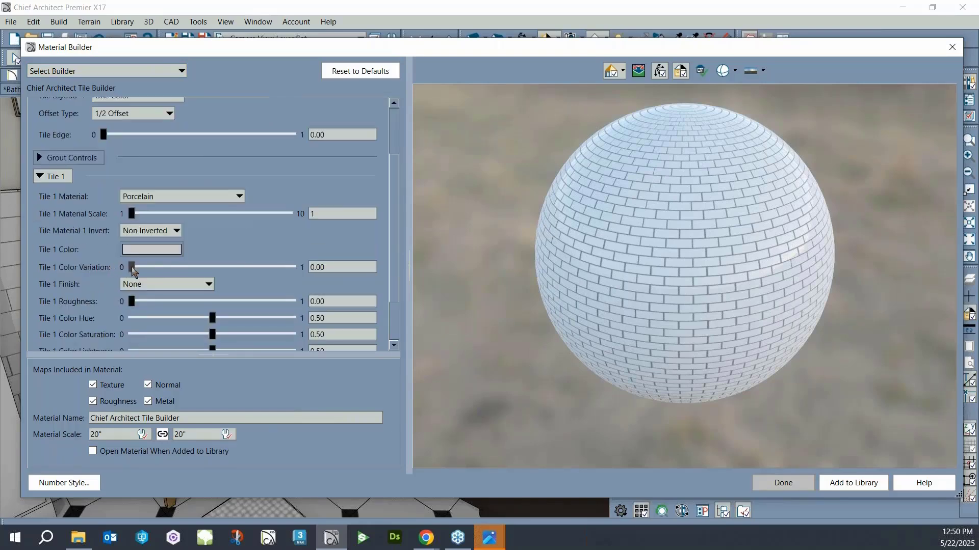
left_click_drag(131, 301, 226, 303)
Inspect the tile finish on the preview sphere and set the material scale to 80"
scroll(673, 301, "up", 3)
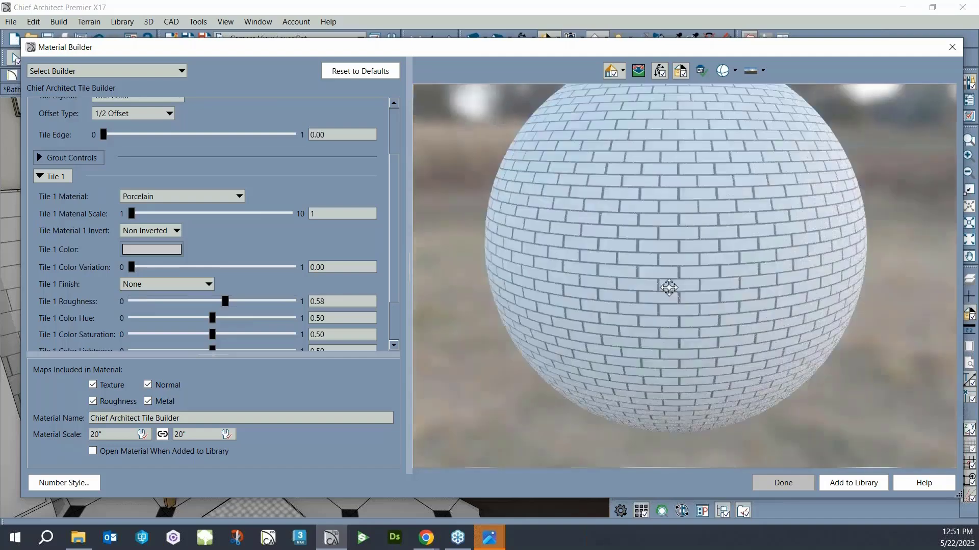
left_click_drag(669, 288, 616, 295)
left_click_drag(112, 435, 8, 411)
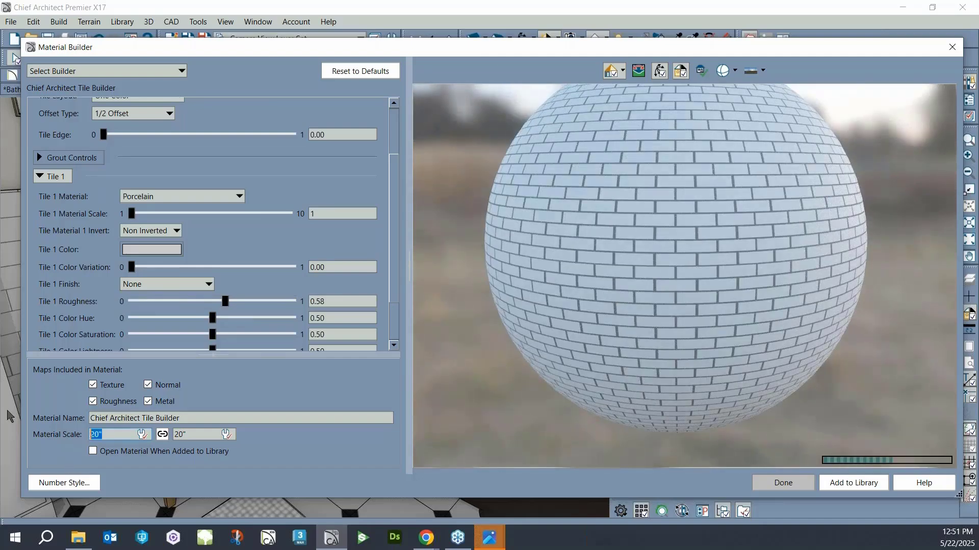
type("80")
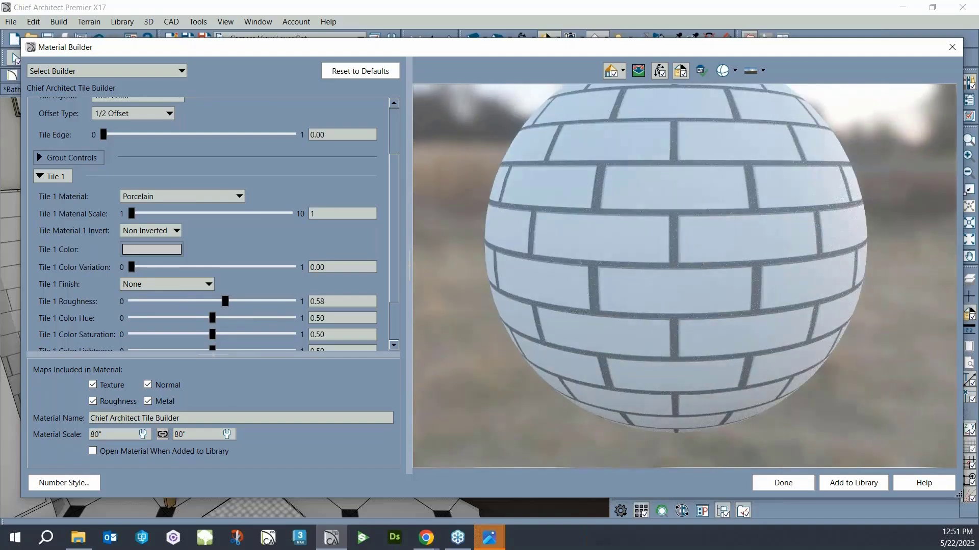
Change the tile layout to Two Color - Checker and set the Tile 2 color to black
scroll(208, 218, "up", 3)
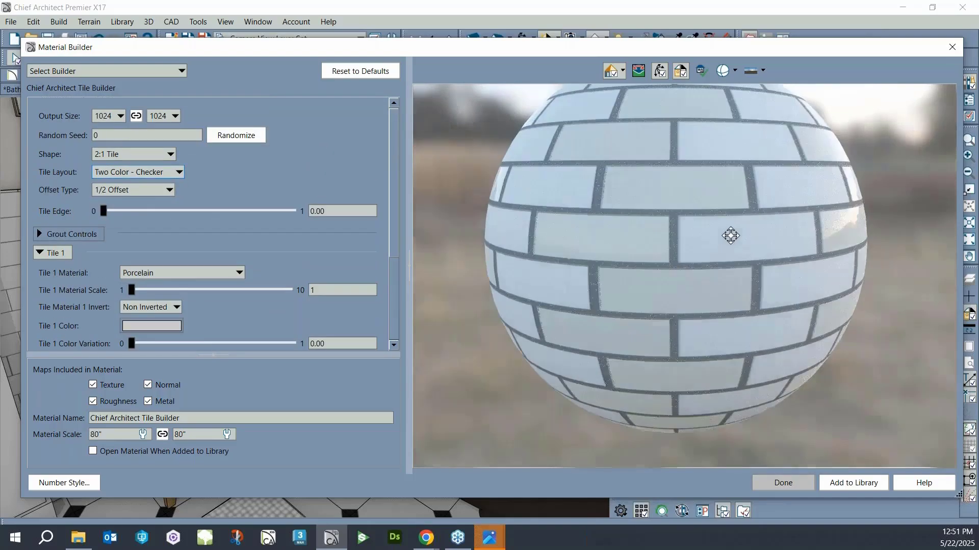
left_click_drag(730, 235, 712, 232)
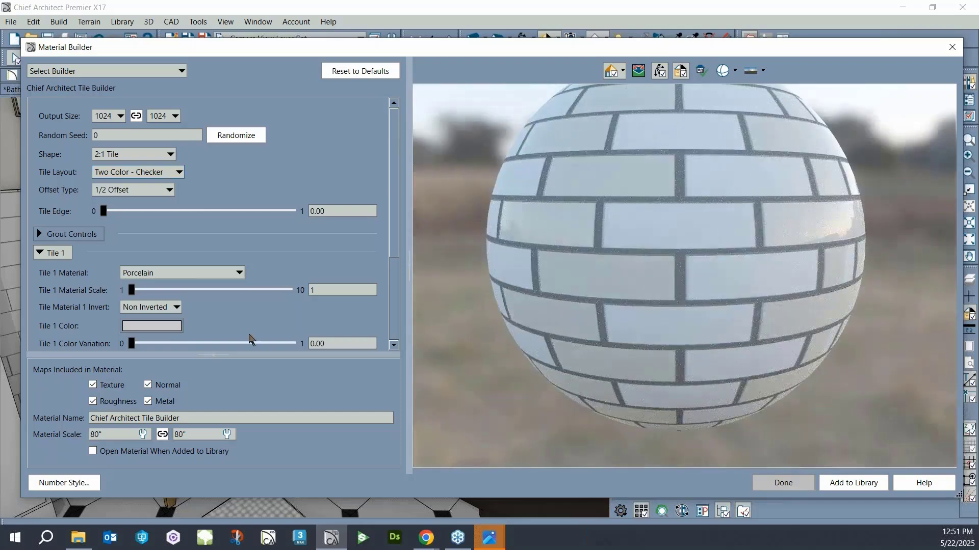
scroll(248, 335, "down", 4)
left_click(38, 321)
scroll(128, 292, "down", 3)
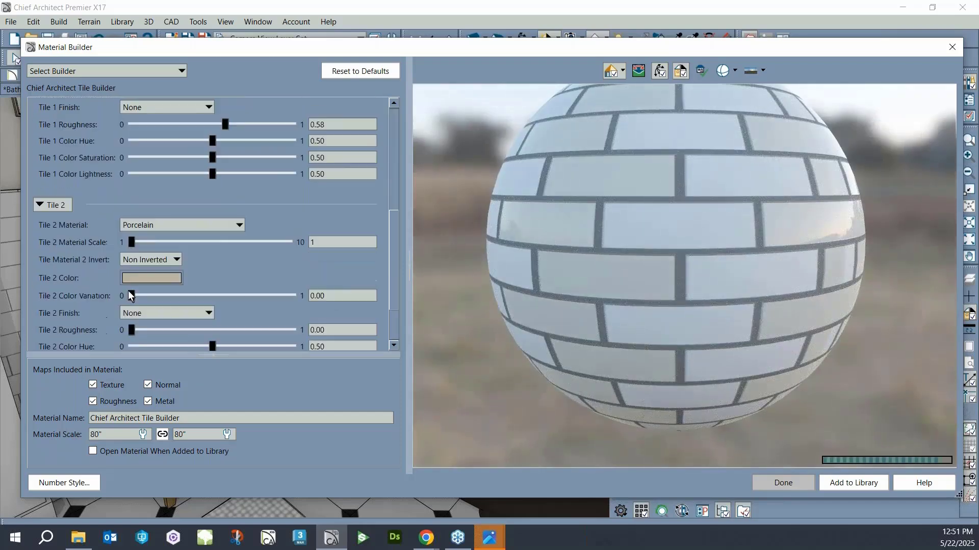
left_click(154, 284)
left_click_drag(640, 231, 638, 261)
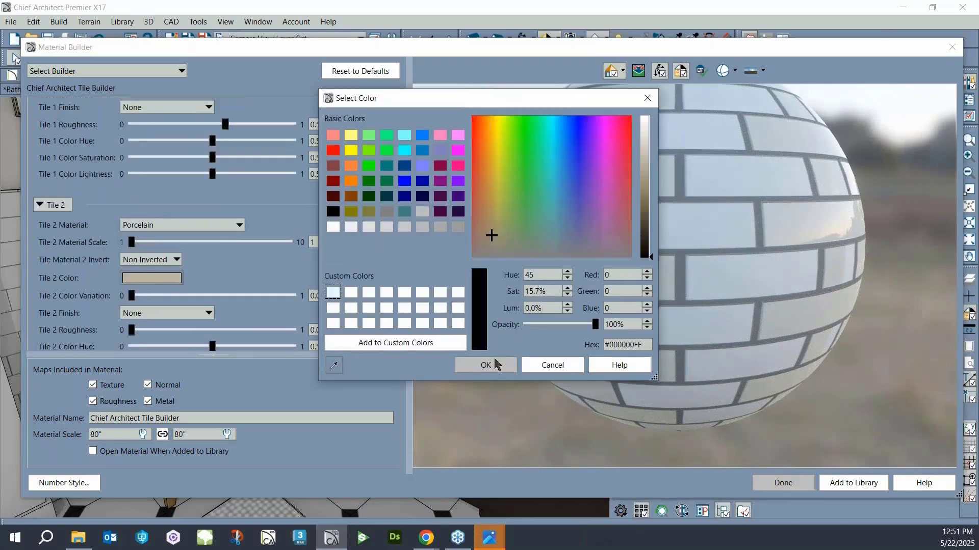
left_click(486, 365)
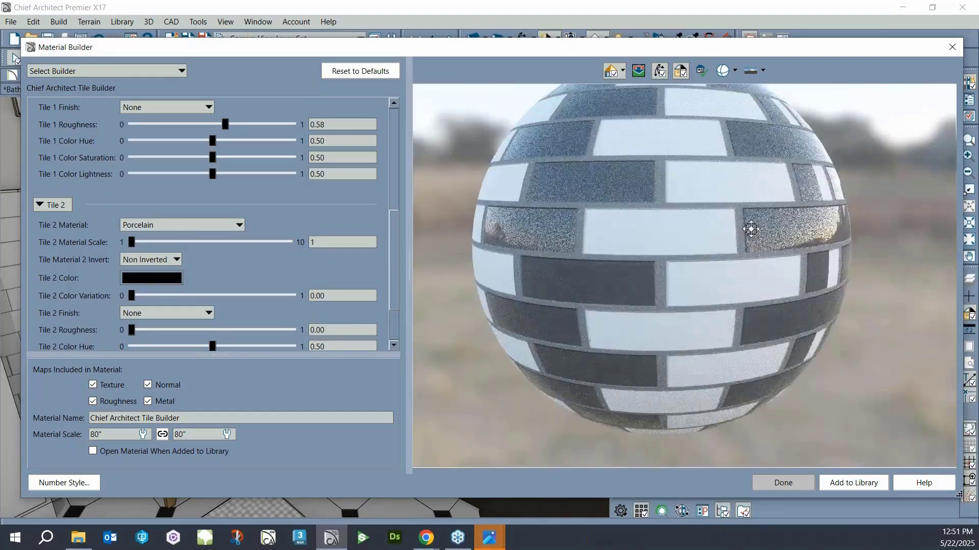
left_click_drag(750, 230, 767, 219)
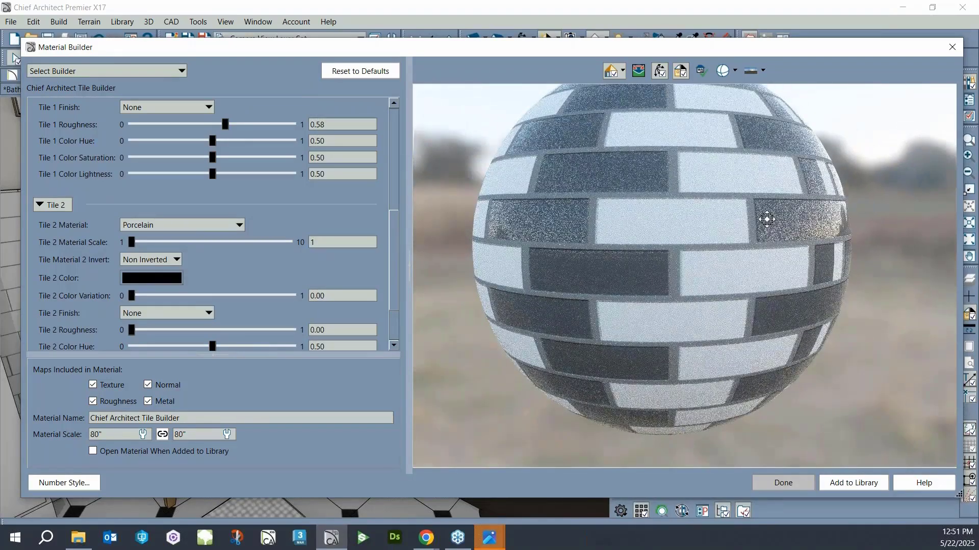
Set the Tile 1 roughness to 0.00 and the Tile 2 roughness to 0.94, and close the Material Builder without adding the material
scroll(782, 219, "up", 2)
scroll(234, 209, "up", 3)
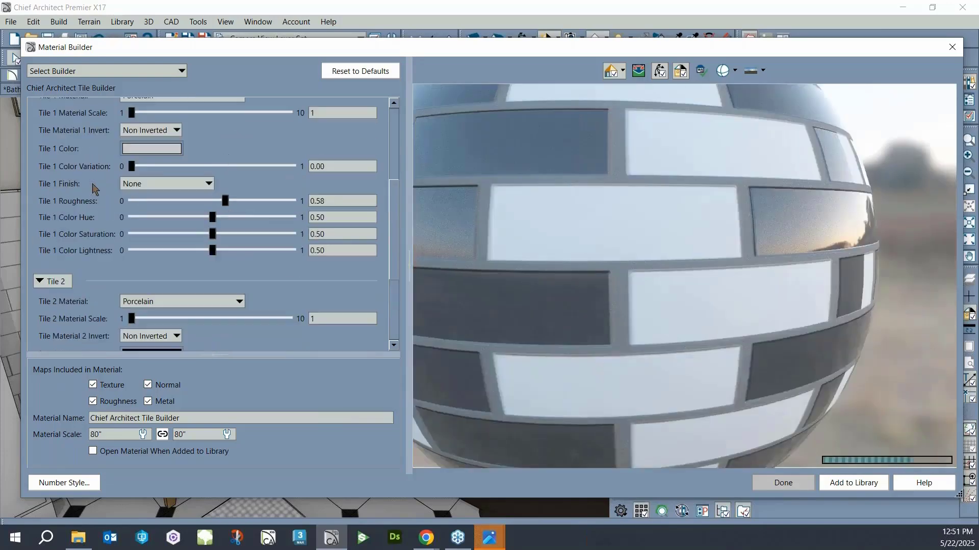
left_click_drag(227, 202, 70, 209)
scroll(129, 265, "down", 2)
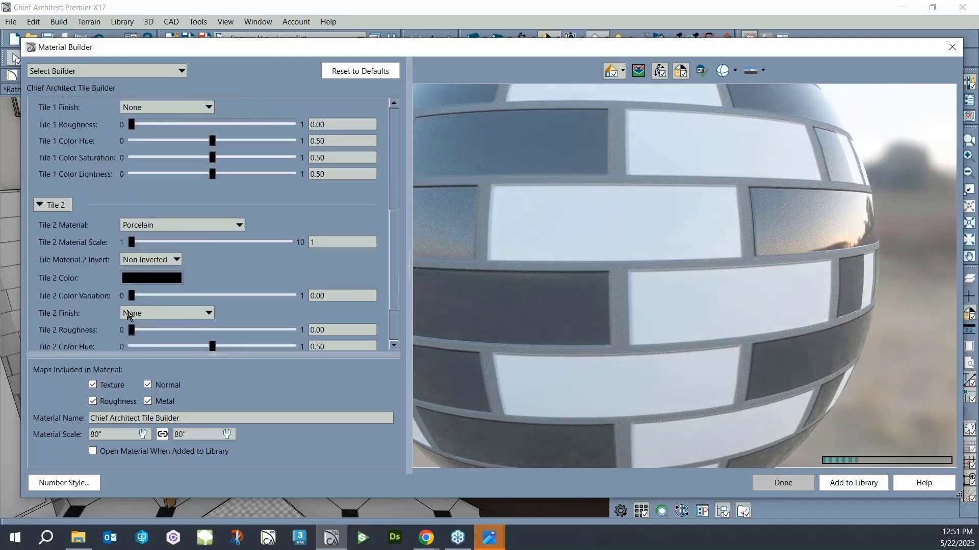
scroll(133, 305, "down", 1)
left_click_drag(134, 293, 283, 292)
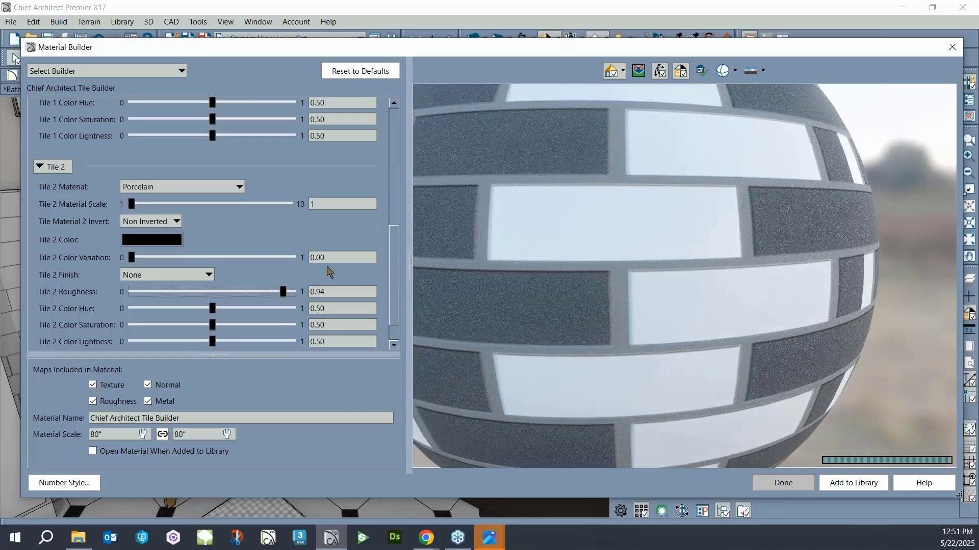
scroll(221, 237, "down", 1)
scroll(222, 237, "up", 5)
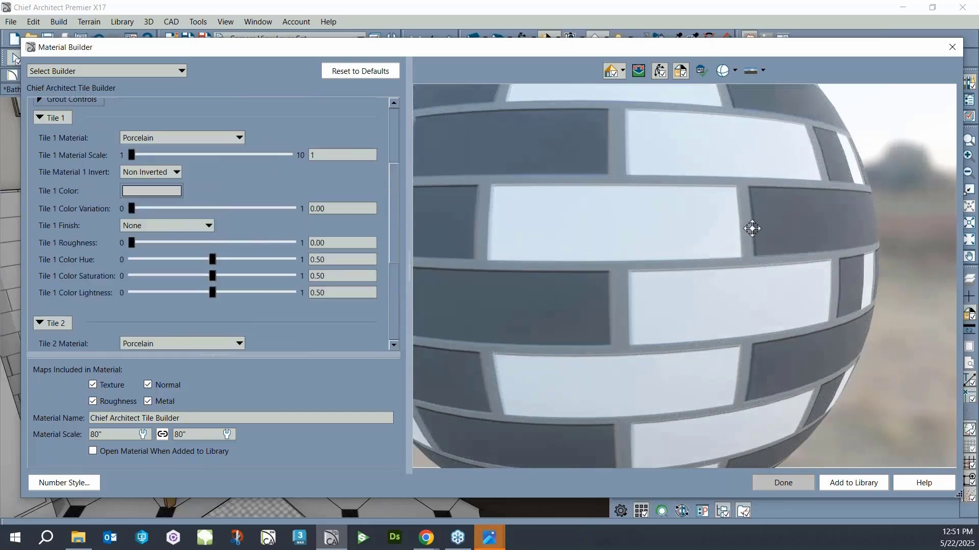
key("Escape")
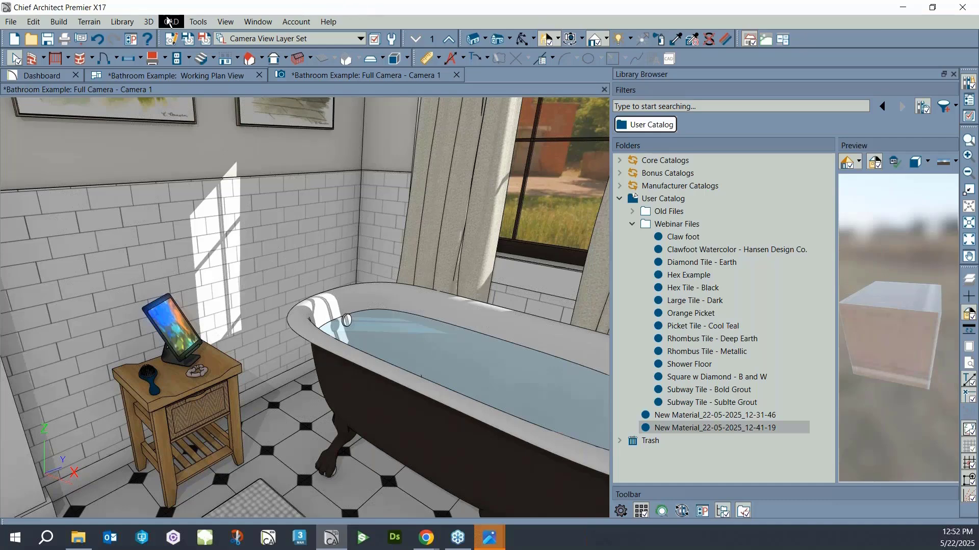
left_click(148, 22)
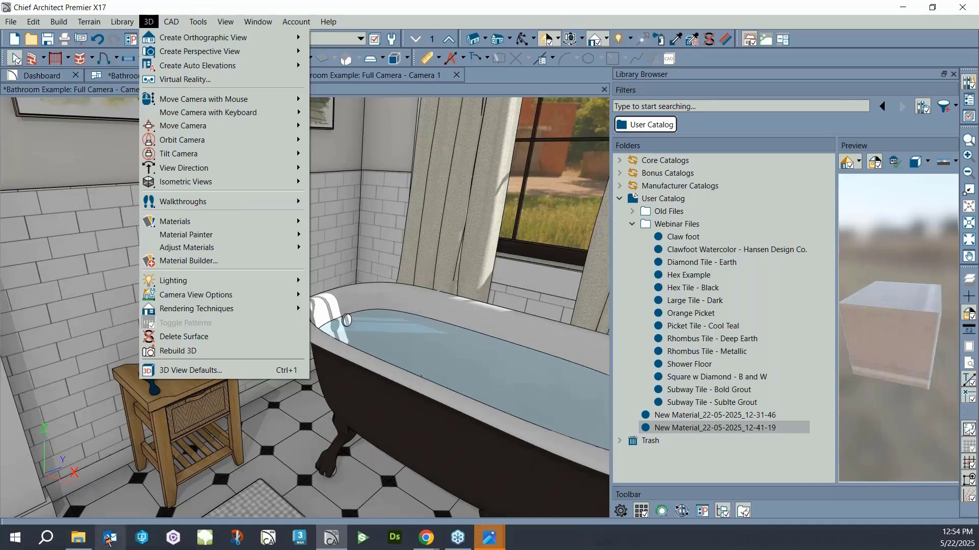
left_click(78, 538)
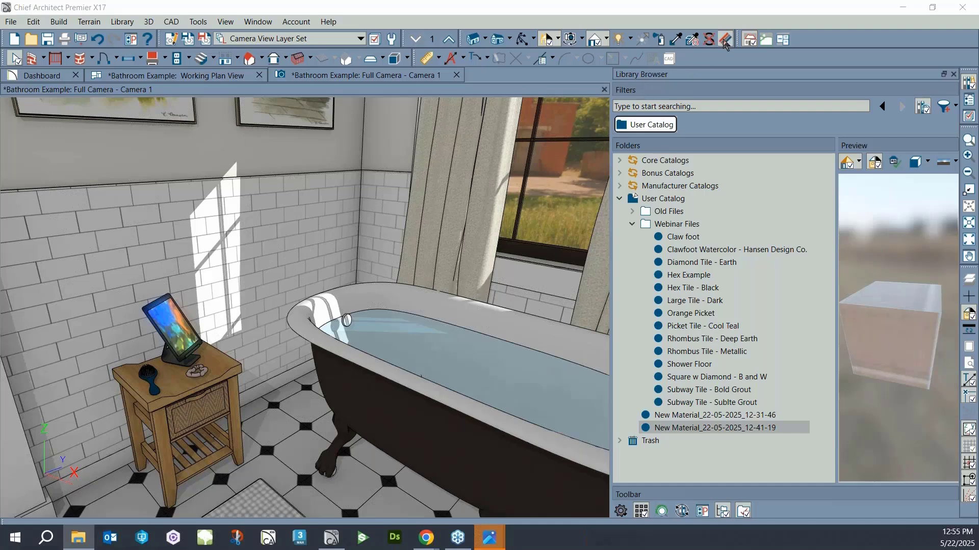
Open the Chief Architect Tile Builder in the Material Builder and examine the default 2:1 tile on the preview sphere
left_click(149, 21)
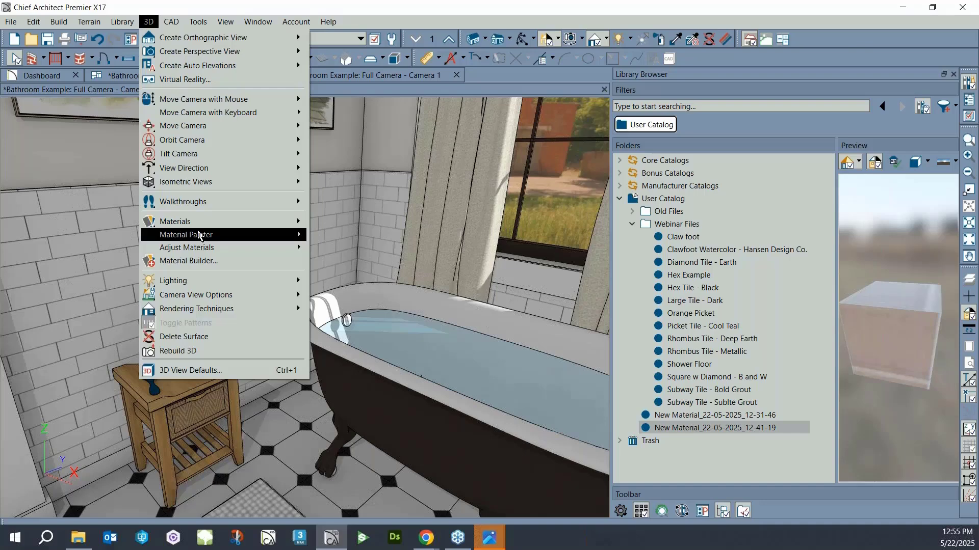
left_click(203, 262)
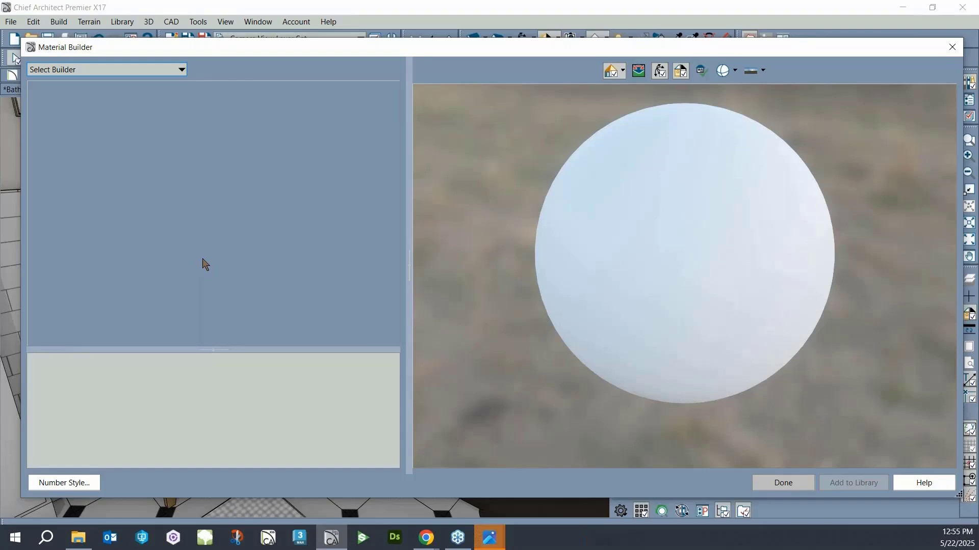
left_click(115, 73)
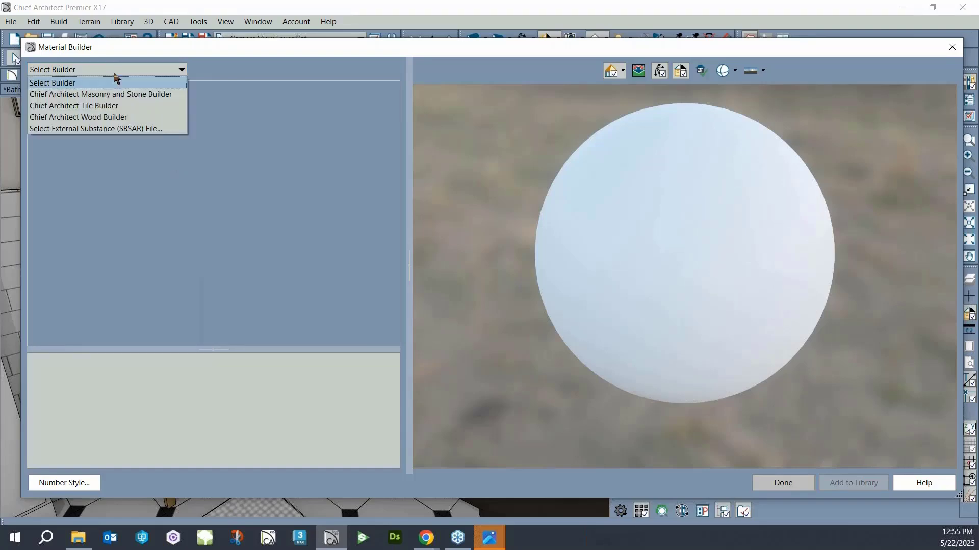
left_click(101, 106)
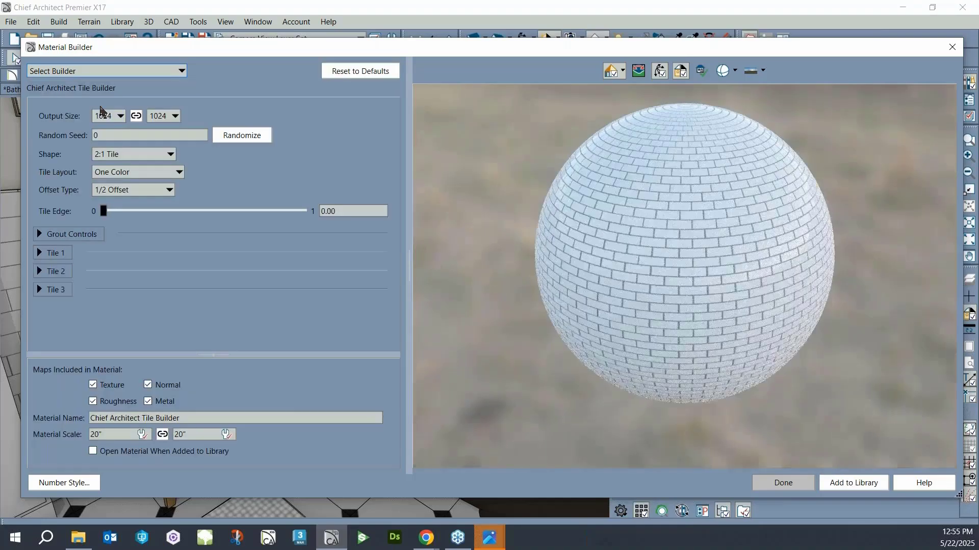
scroll(616, 308, "up", 4)
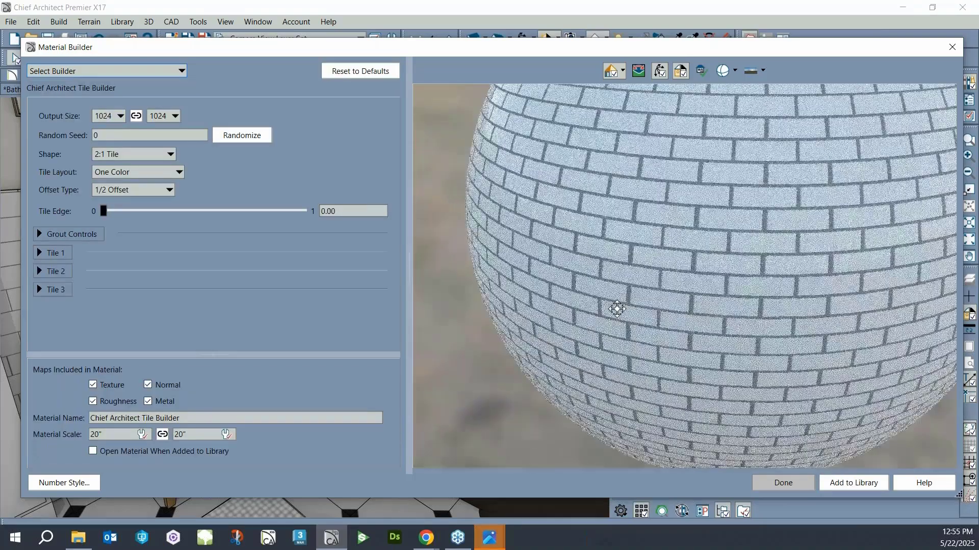
scroll(548, 308, "down", 4)
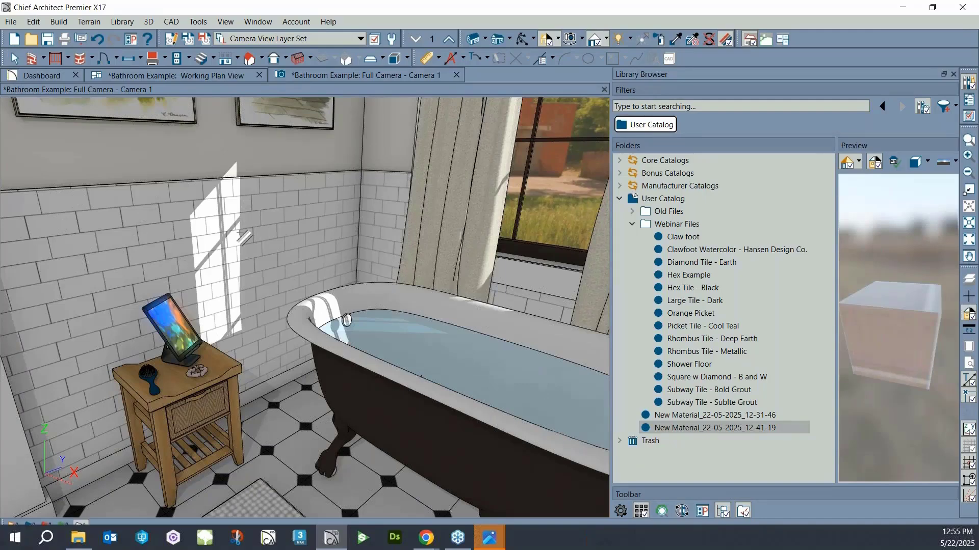
Try a 90° texture angle on the white subway wall tile, inspect it on the preview sphere, and cancel the change
left_click(233, 238)
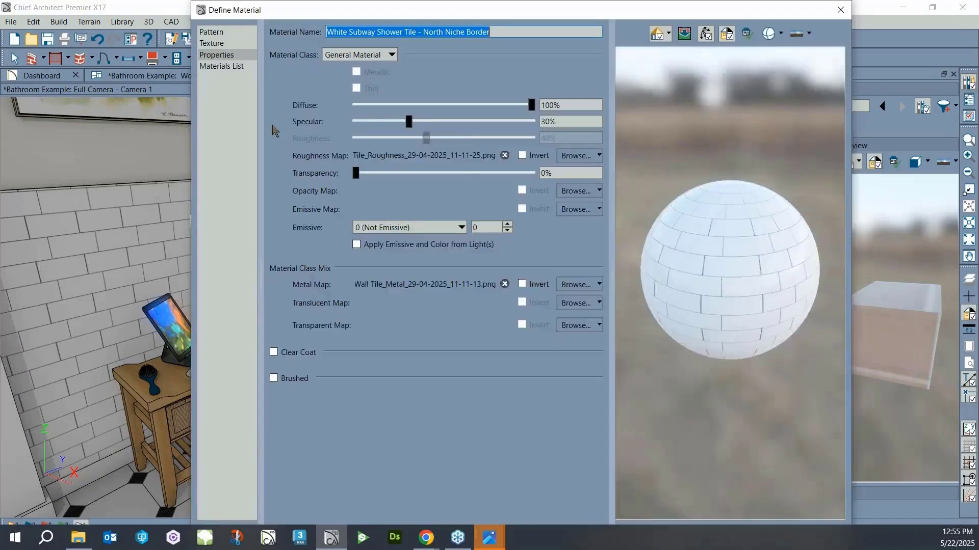
left_click(220, 45)
double_click(380, 253)
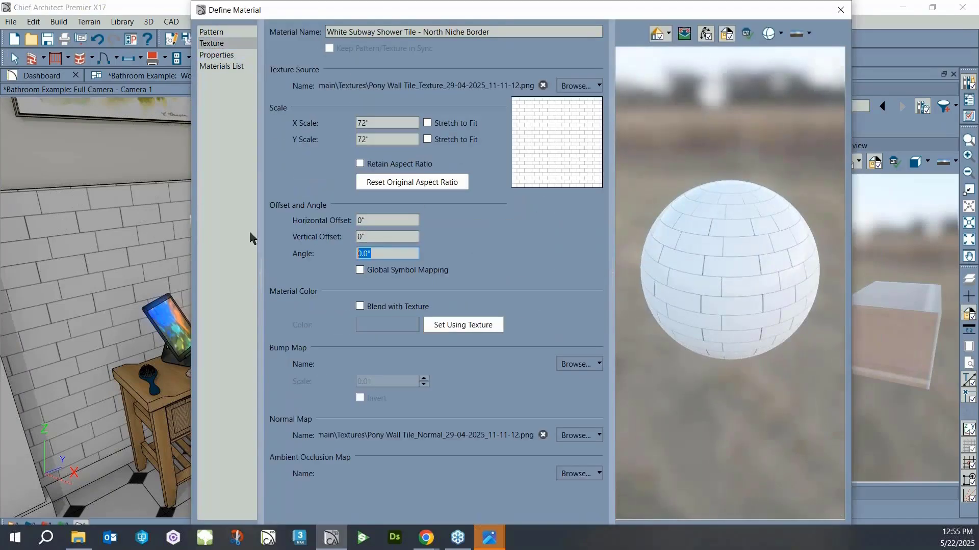
type("90")
key("Tab")
scroll(723, 318, "up", 4)
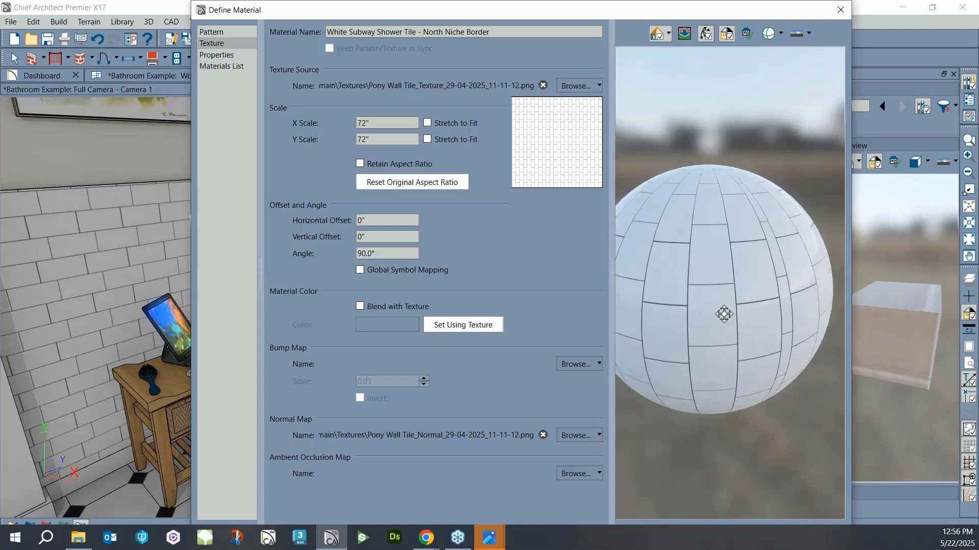
key("Escape")
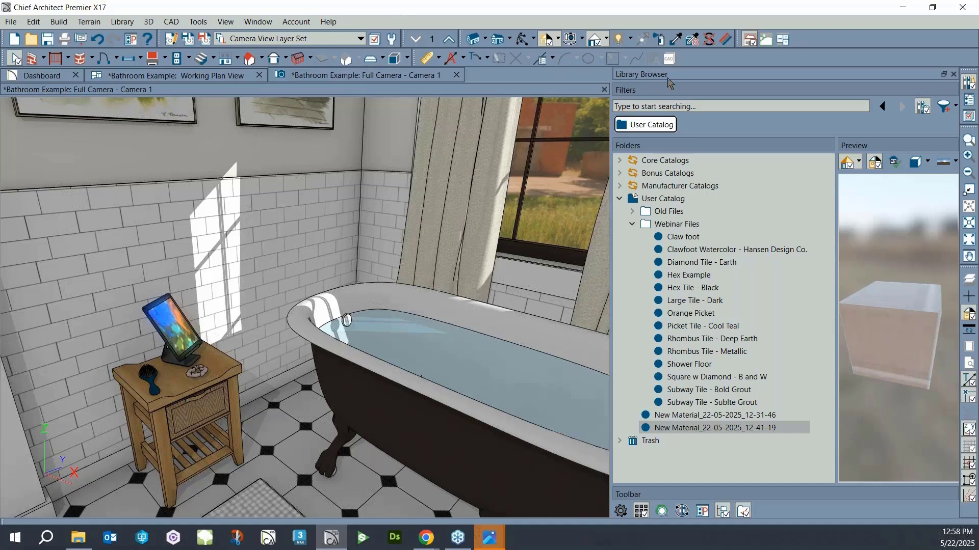
Open the material definition of the wooden side table, check the file type of its texture source, and close it
left_click(725, 39)
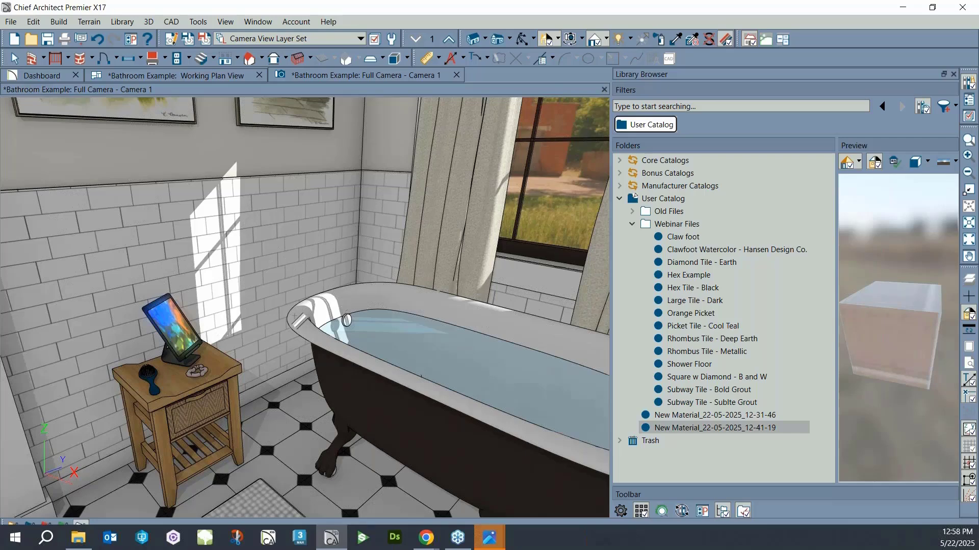
left_click(182, 389)
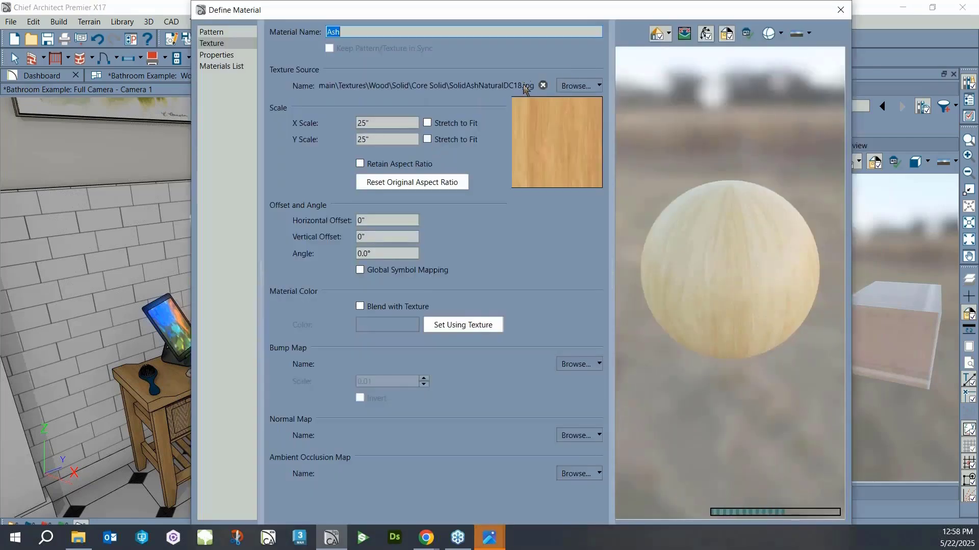
left_click_drag(524, 87, 538, 87)
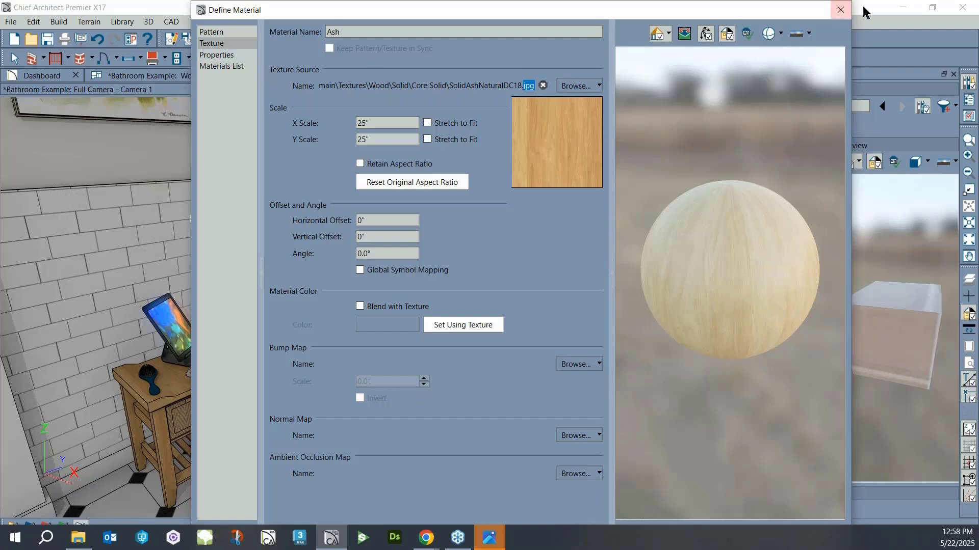
left_click(841, 10)
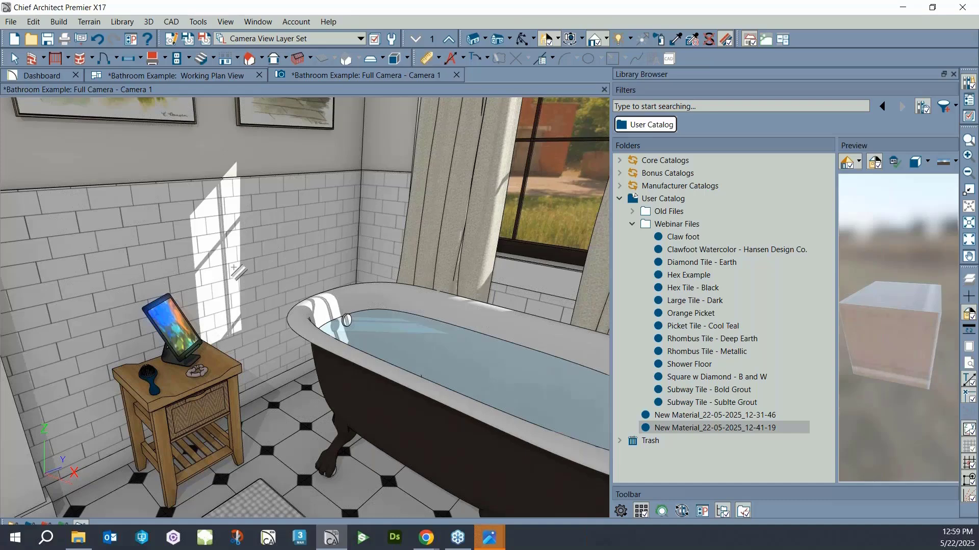
Open the white subway wall tile's material definition and review its properties and assigned maps
left_click(236, 270)
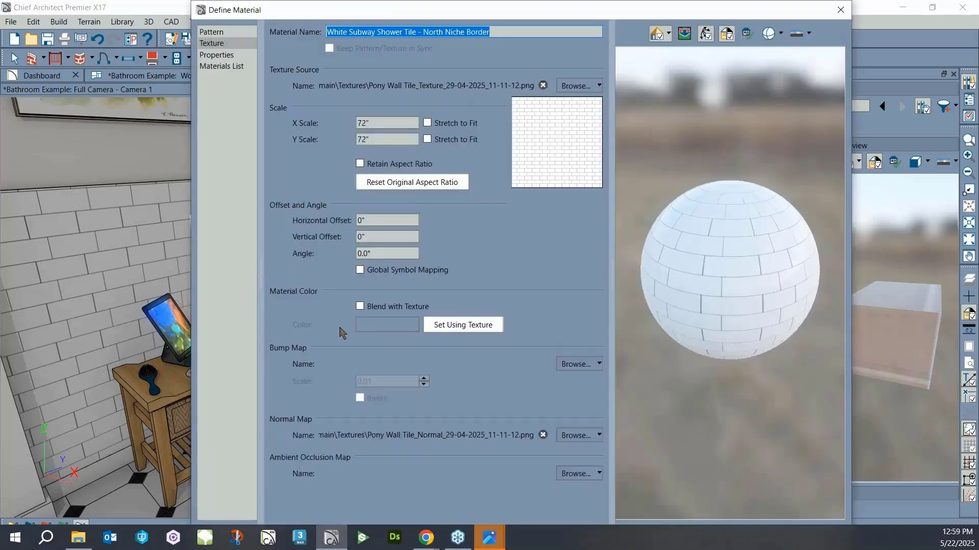
left_click(218, 55)
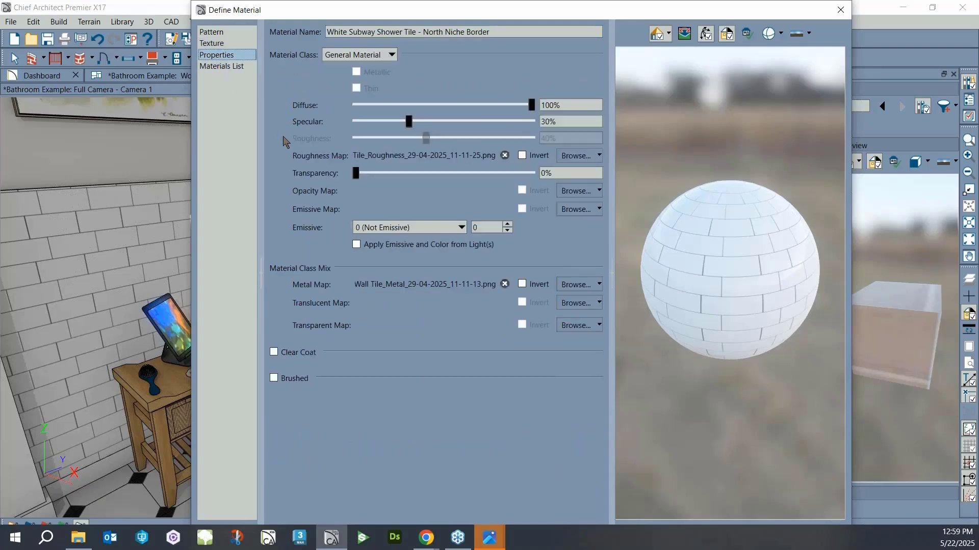